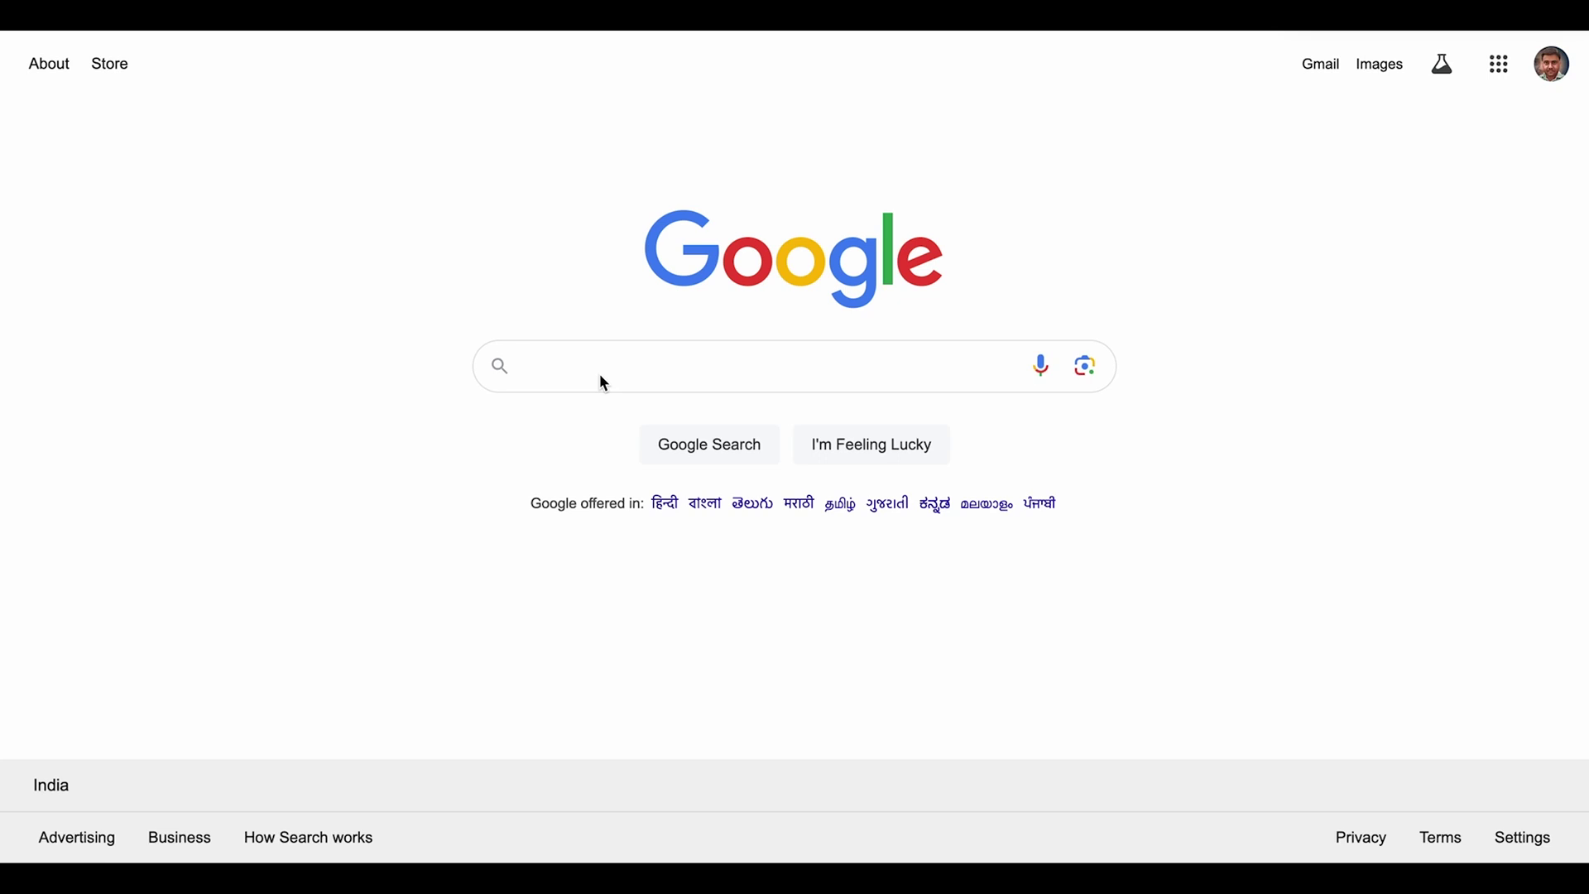
Step: Search 'google analytics' and sign in to the EV Yaari - GA4 property from the Marketing Platform page
{"action": "type", "text": "google analytics"}
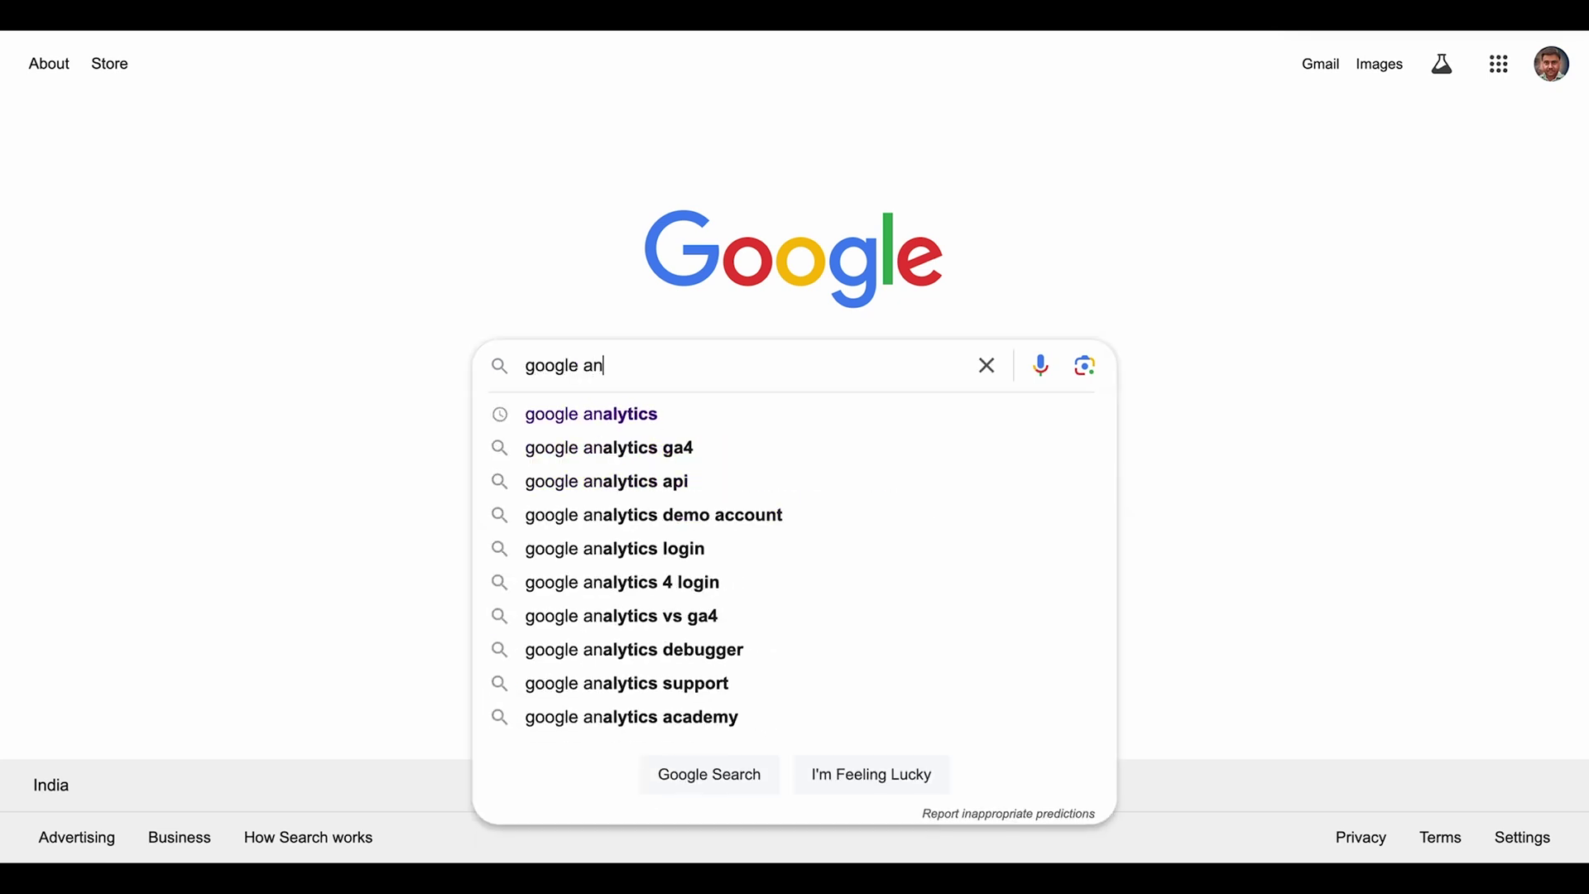
{"action": "key", "text": "Return"}
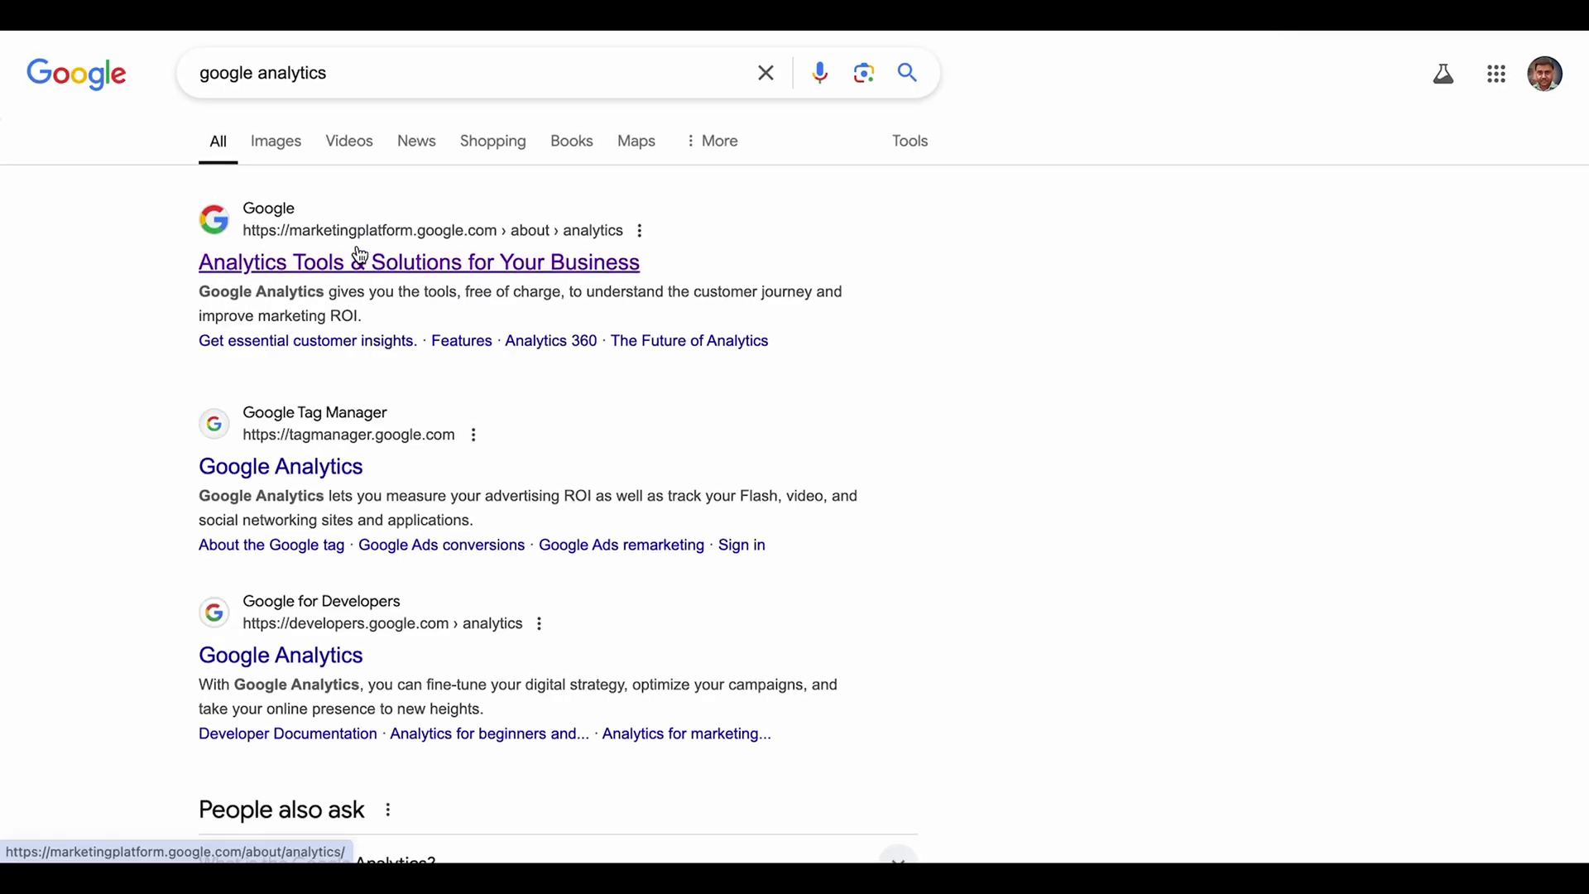
{"action": "left_click", "coordinate": [359, 258]}
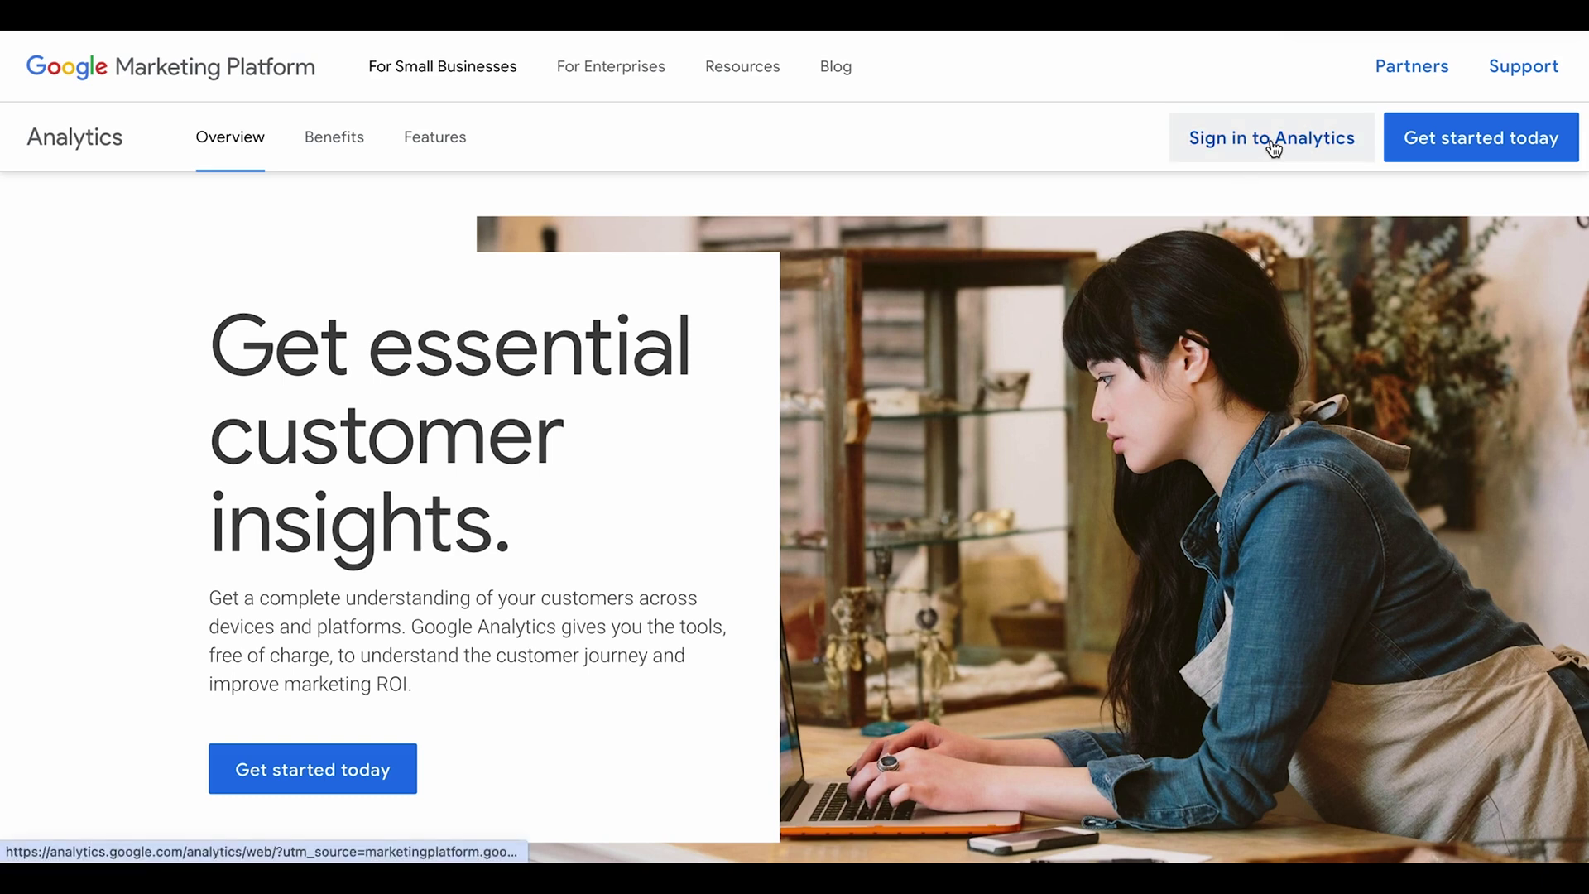
{"action": "left_click", "coordinate": [1271, 139]}
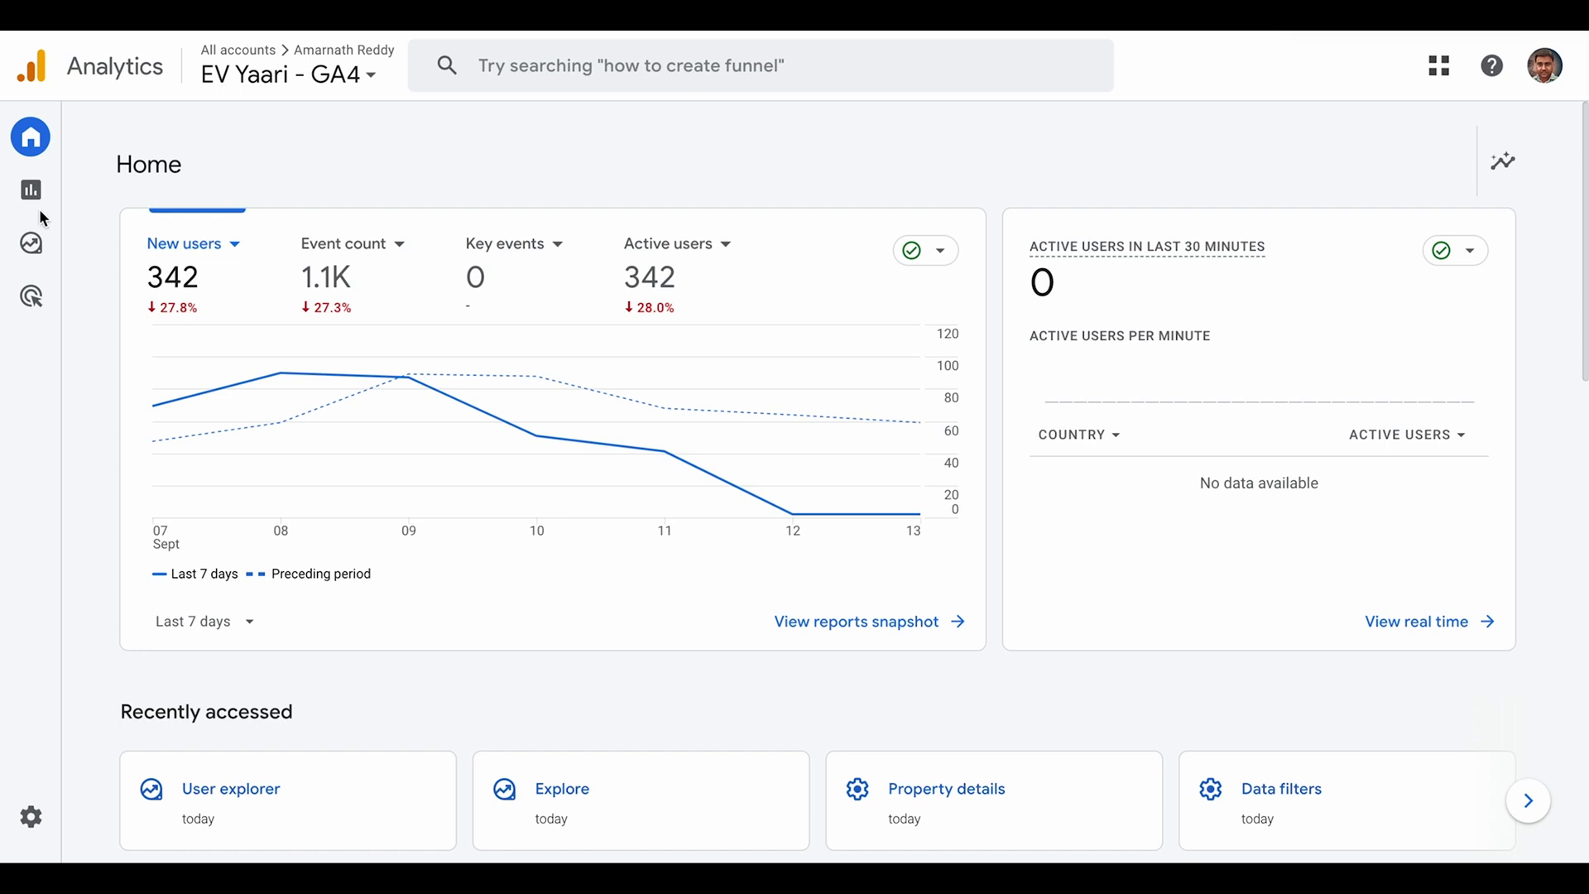
Step: Open the User acquisition report under Reports > Acquisition
{"action": "left_click", "coordinate": [83, 192]}
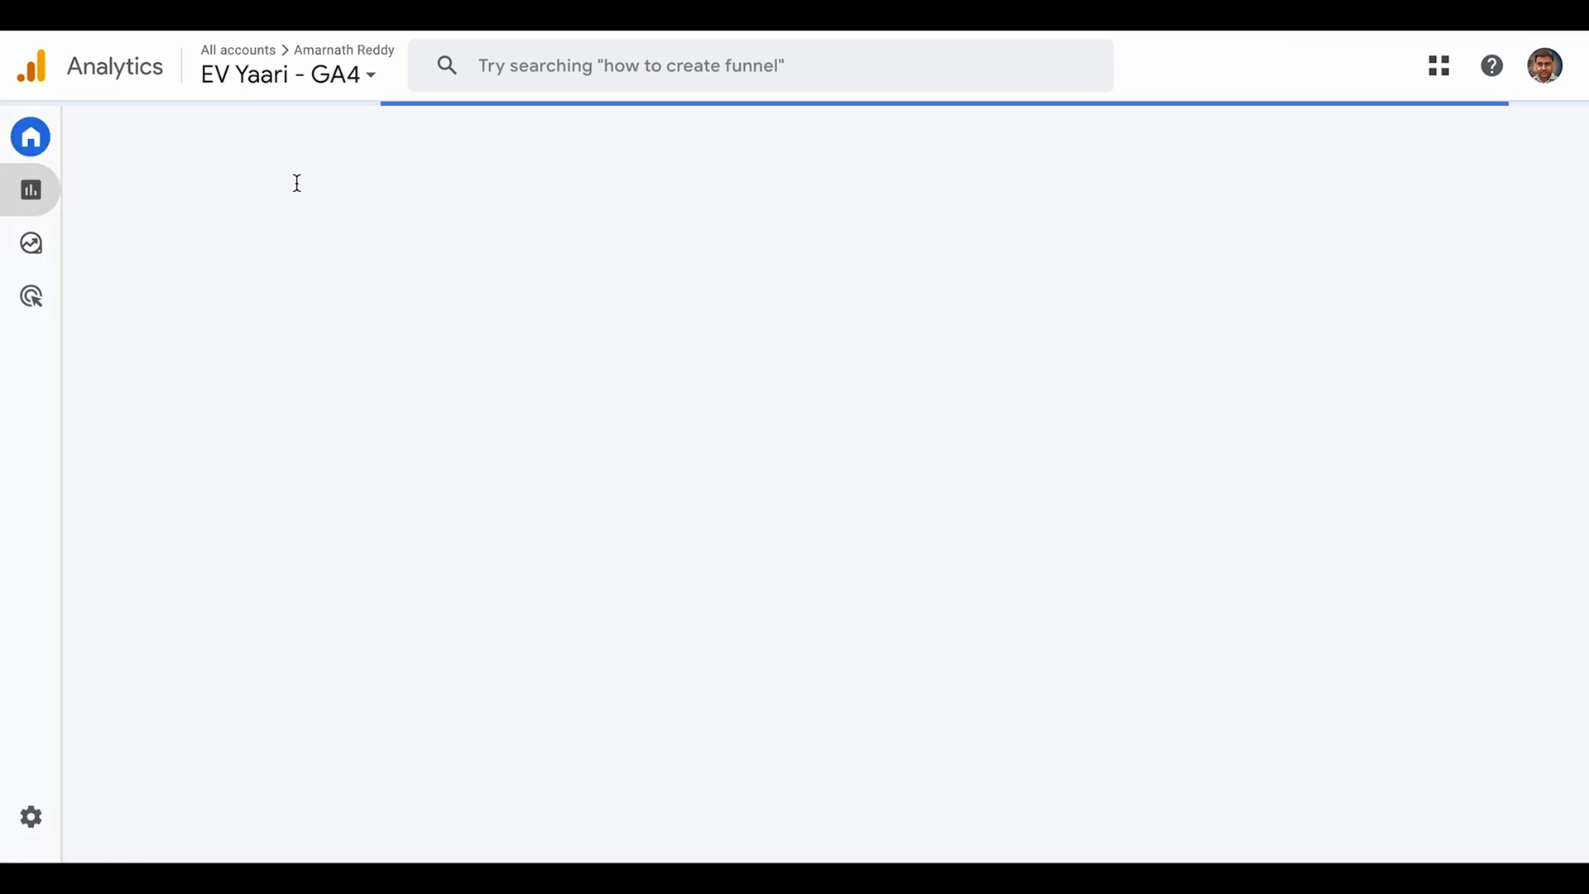
{"action": "left_click", "coordinate": [186, 262]}
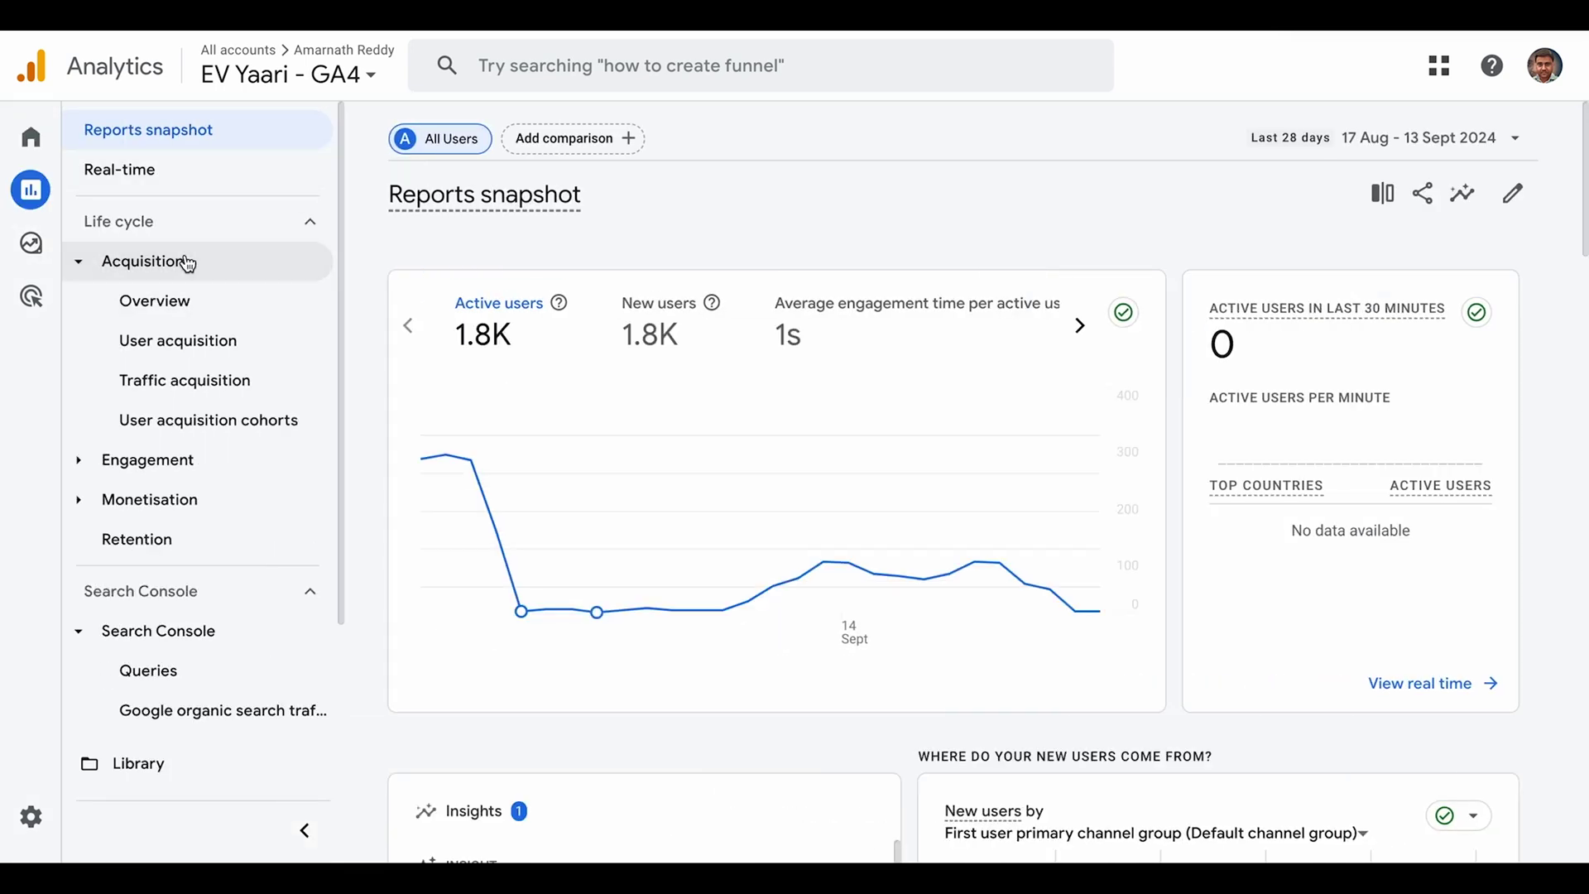
{"action": "left_click", "coordinate": [216, 340]}
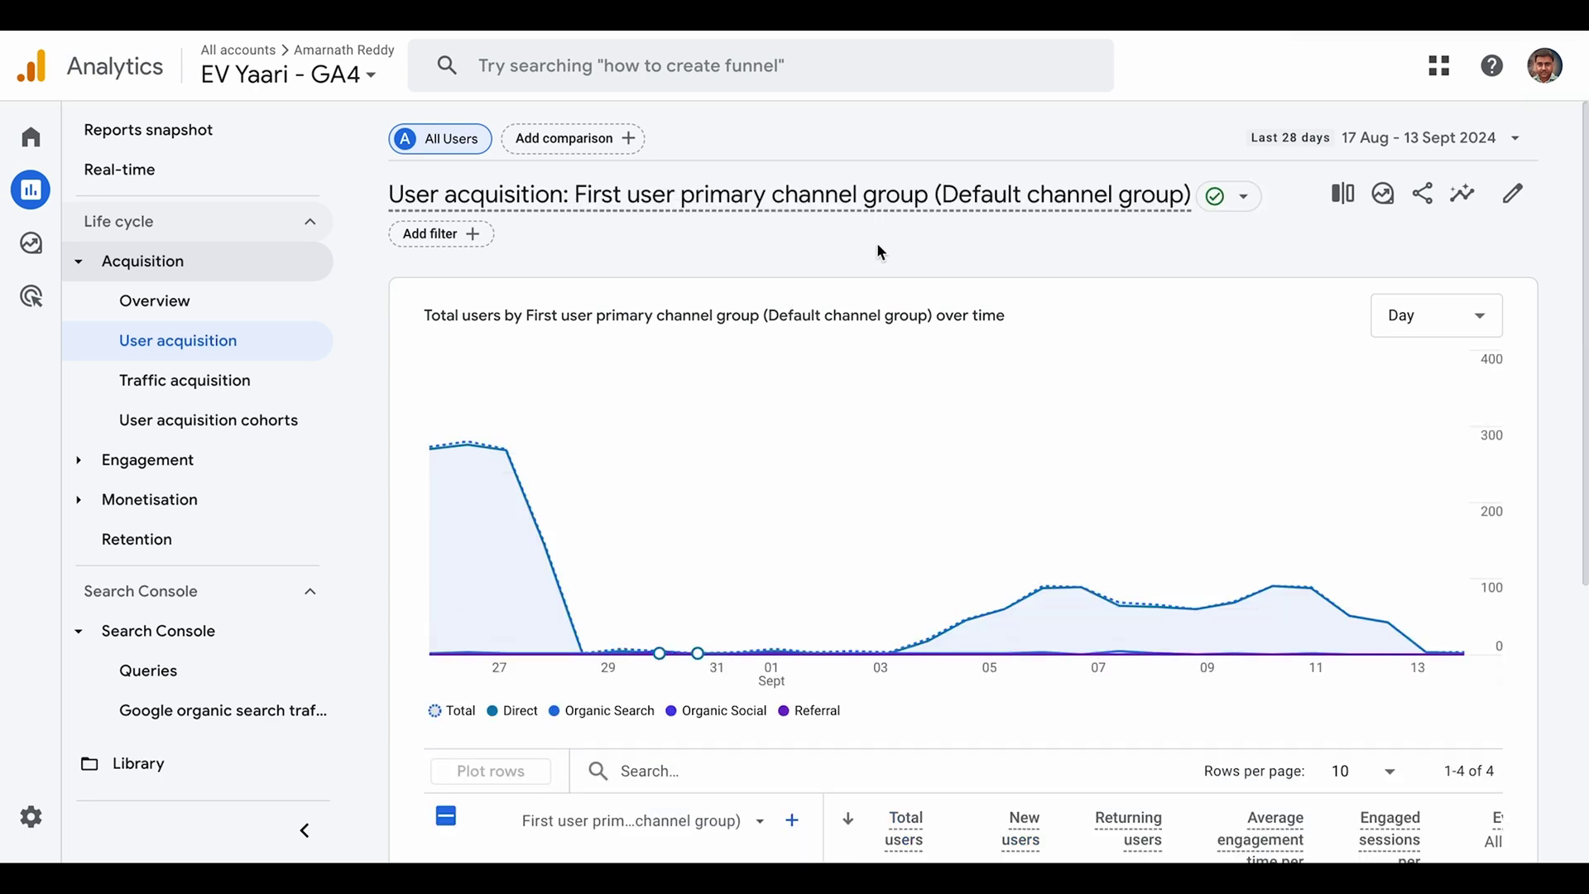
Step: Set the report date range to Last 90 days (16 Jun – 13 Sept 2024)
{"action": "left_click", "coordinate": [1347, 141]}
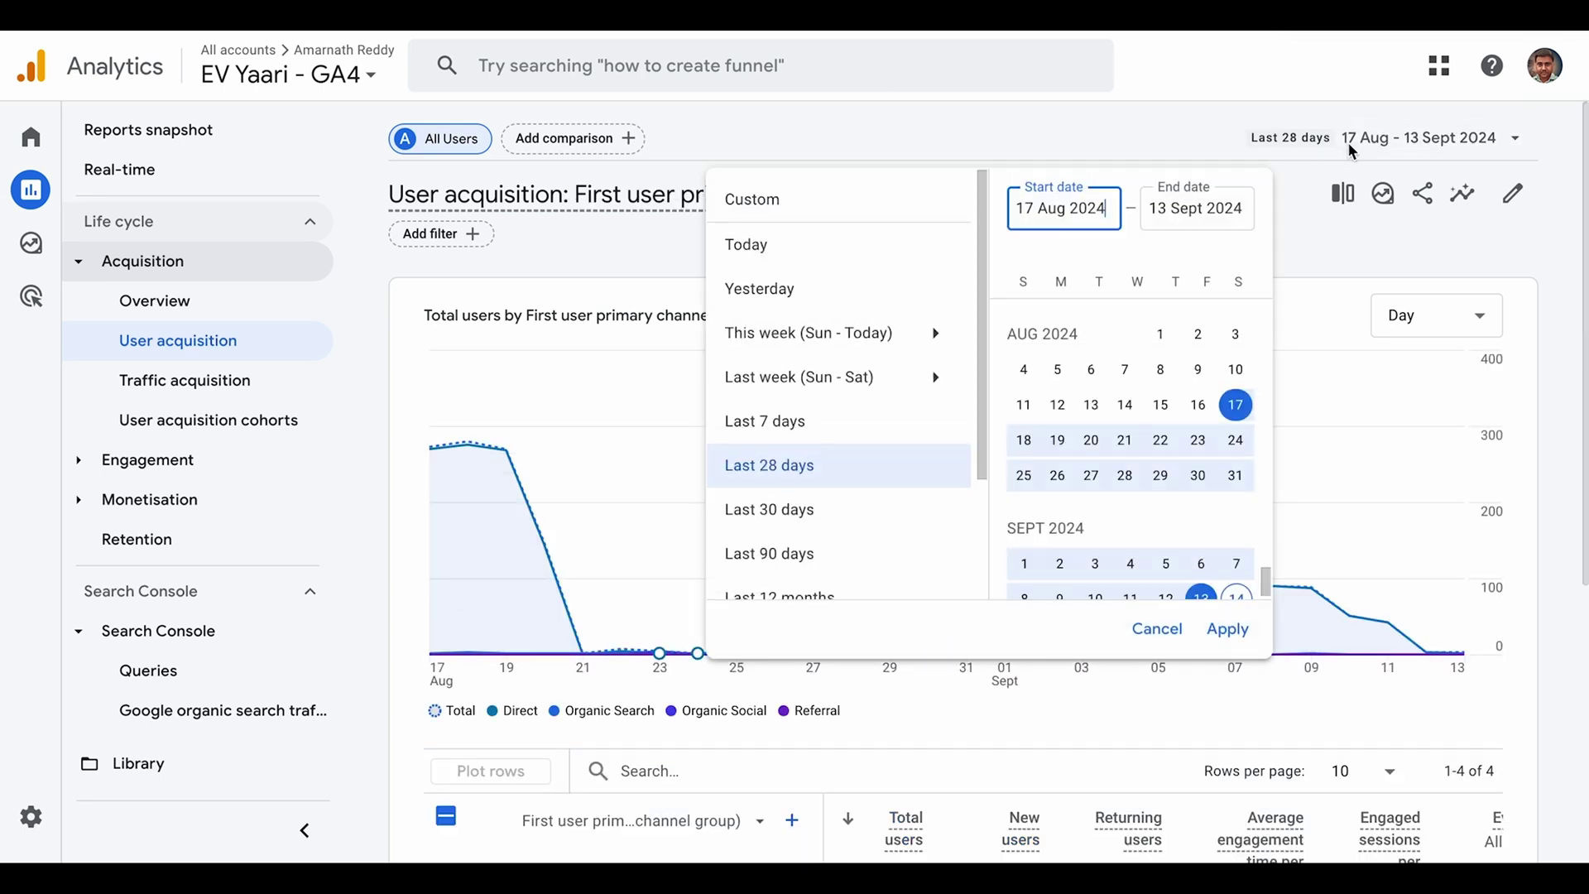
{"action": "left_click", "coordinate": [877, 563]}
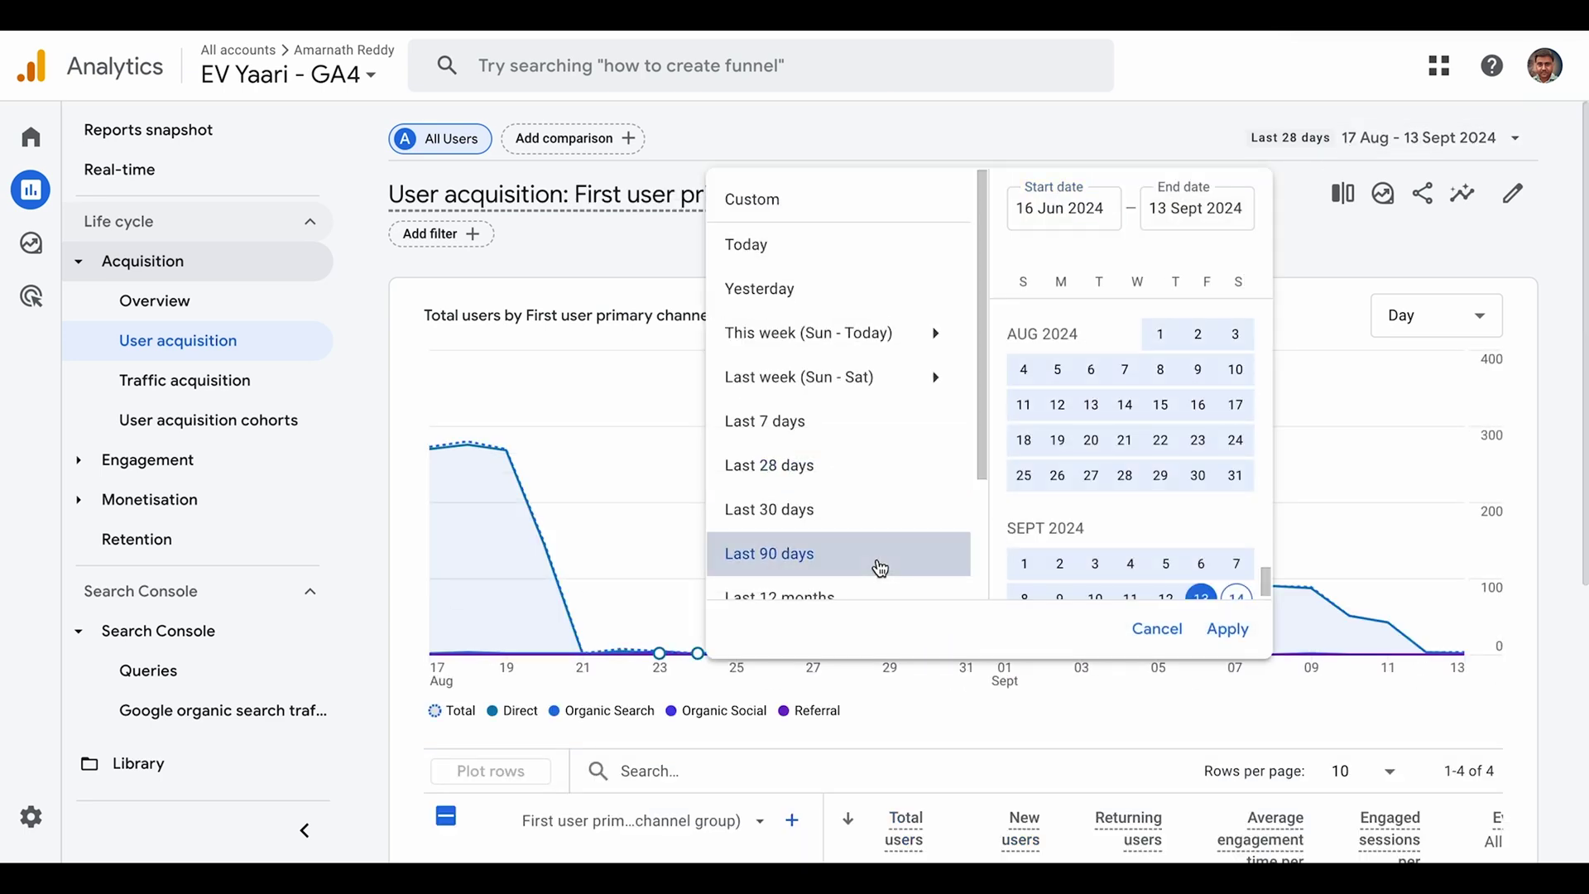
{"action": "left_click", "coordinate": [1224, 630]}
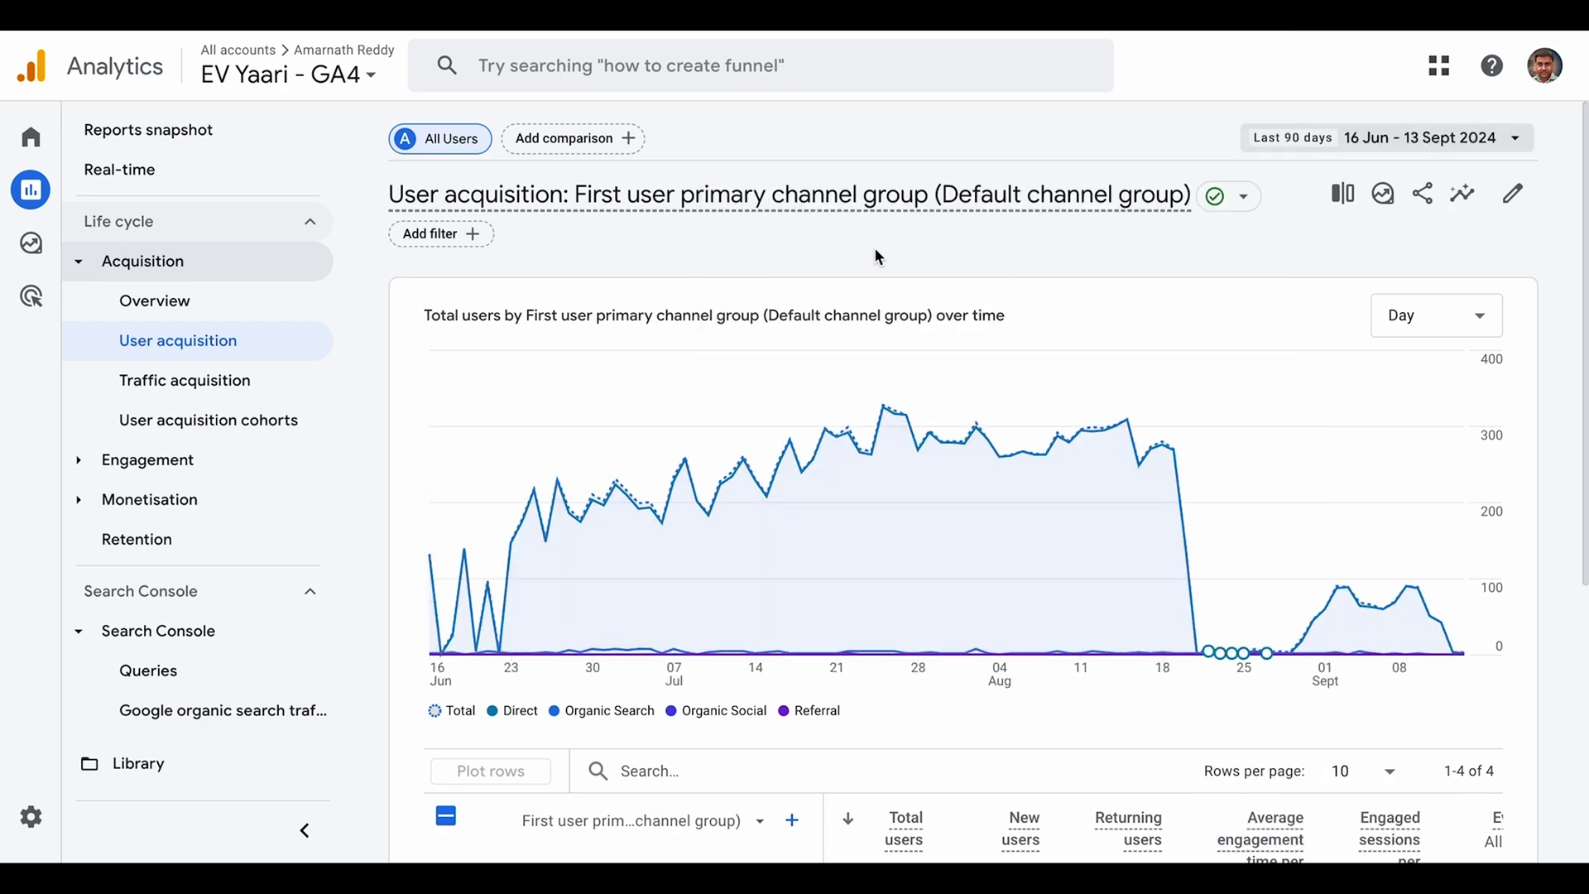
Step: Uncheck all channel rows and the Total row in the User acquisition table, then review its columns
{"action": "scroll", "coordinate": [874, 247], "scroll_direction": "down", "scroll_amount": 5}
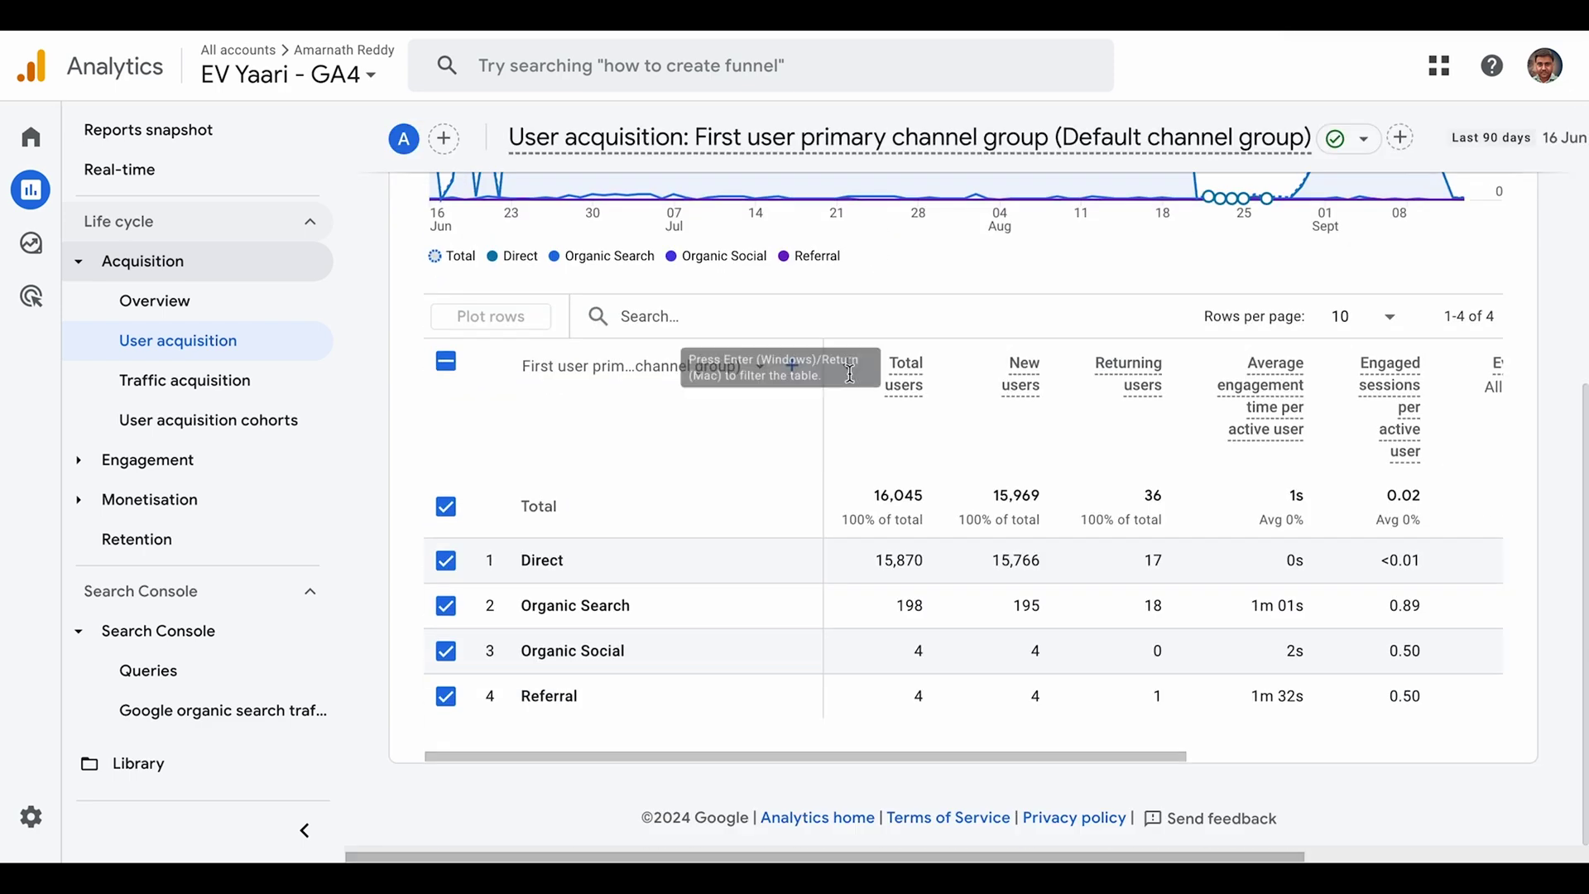
{"action": "left_click", "coordinate": [447, 364]}
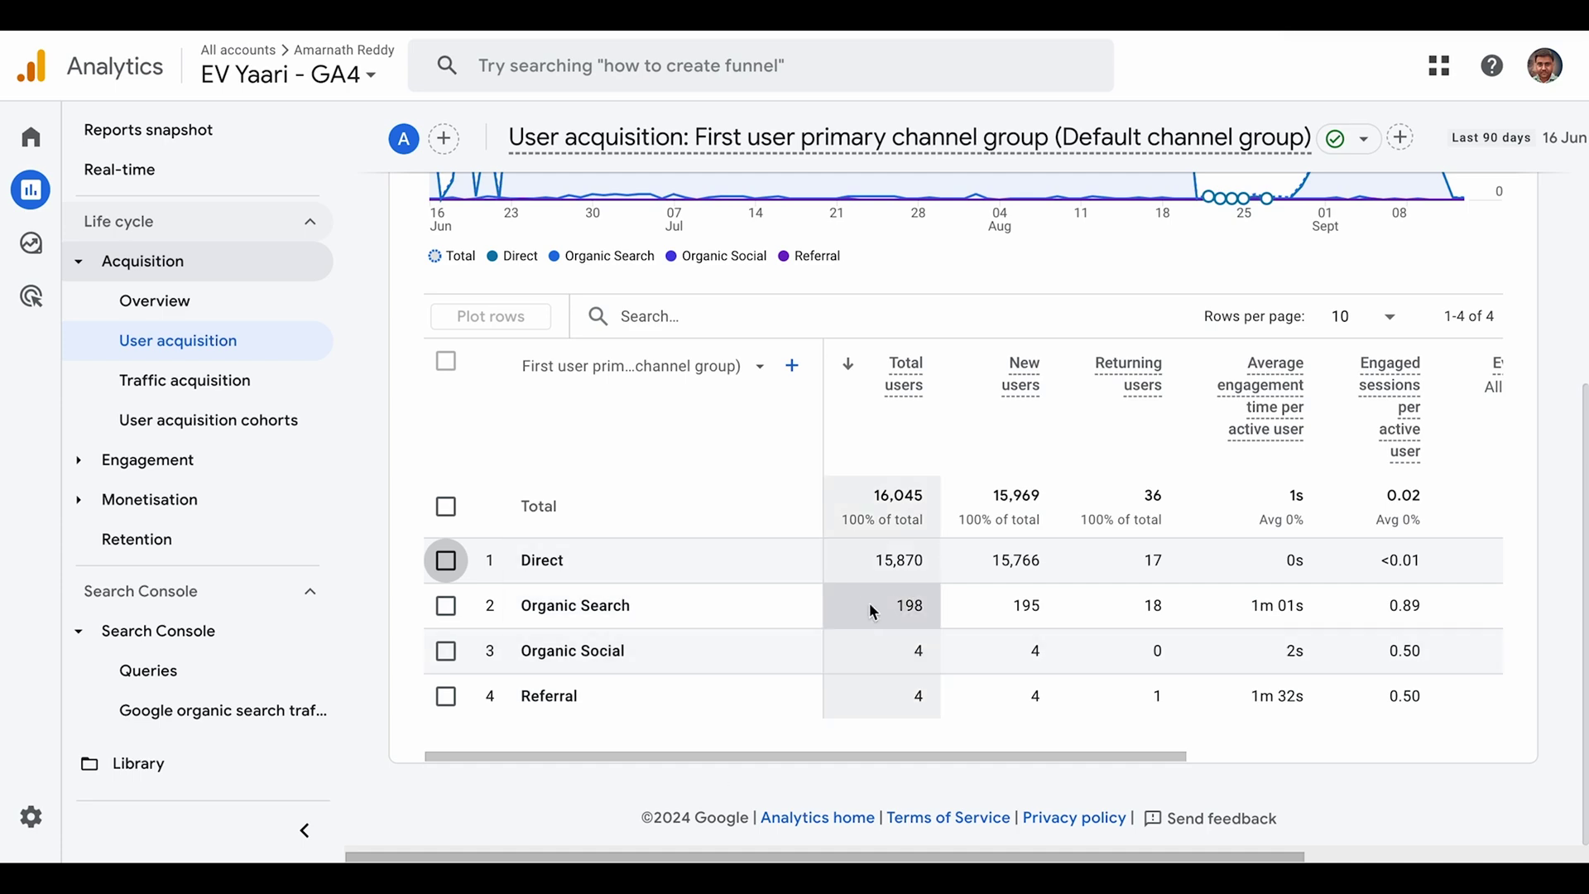
{"action": "scroll", "coordinate": [872, 613], "scroll_direction": "up", "scroll_amount": 3}
{"action": "scroll", "coordinate": [880, 525], "scroll_direction": "down", "scroll_amount": 3}
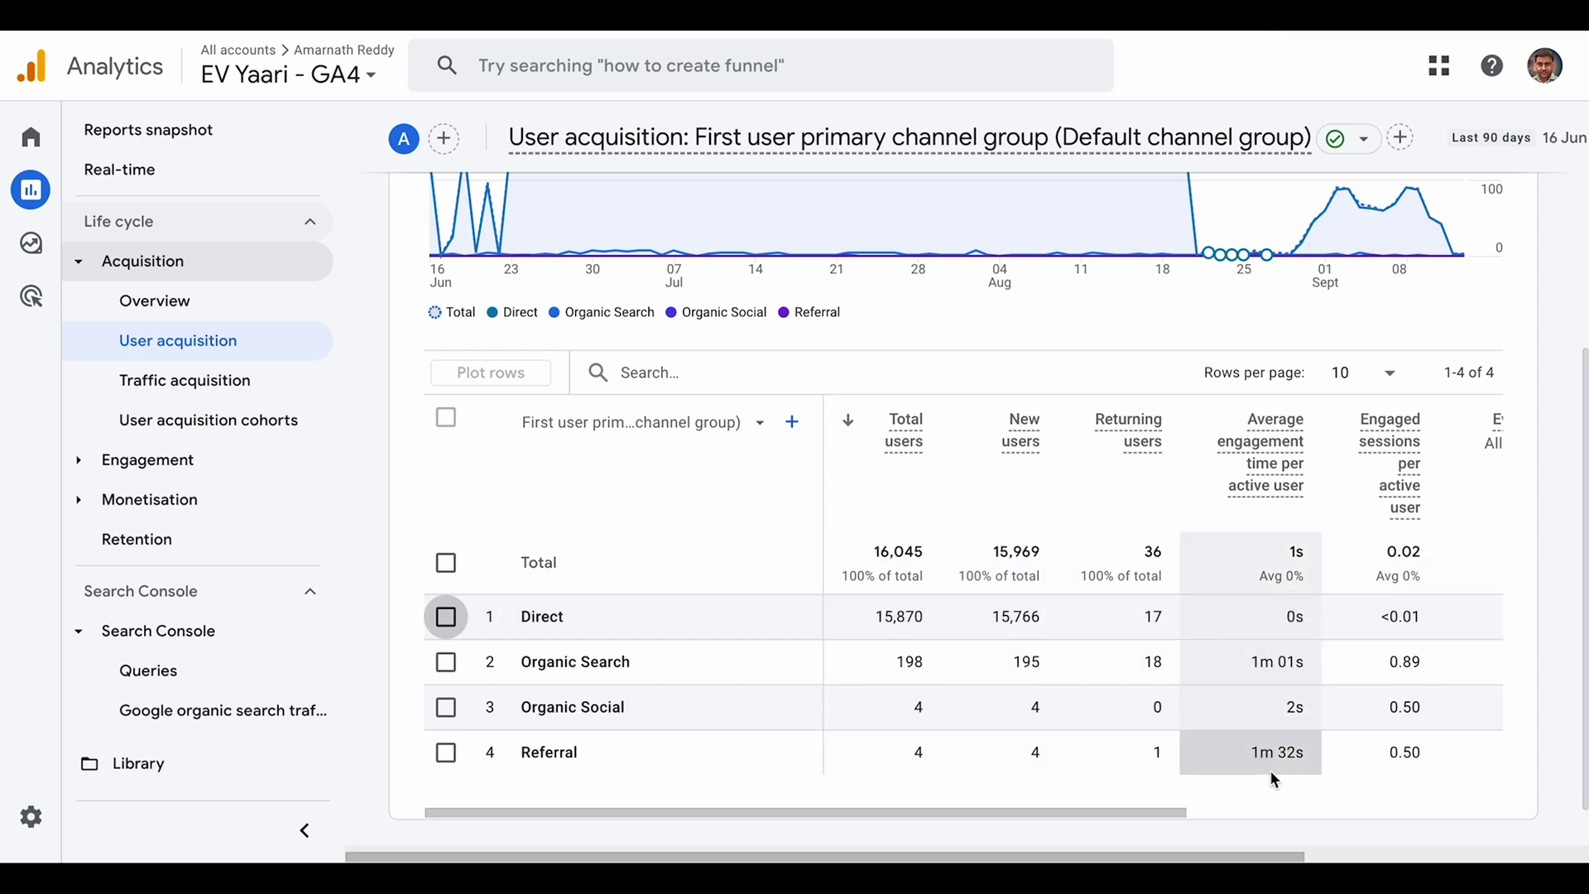
{"action": "scroll", "coordinate": [1253, 744], "scroll_direction": "right", "scroll_amount": 5}
{"action": "scroll", "coordinate": [1252, 662], "scroll_direction": "left", "scroll_amount": 3}
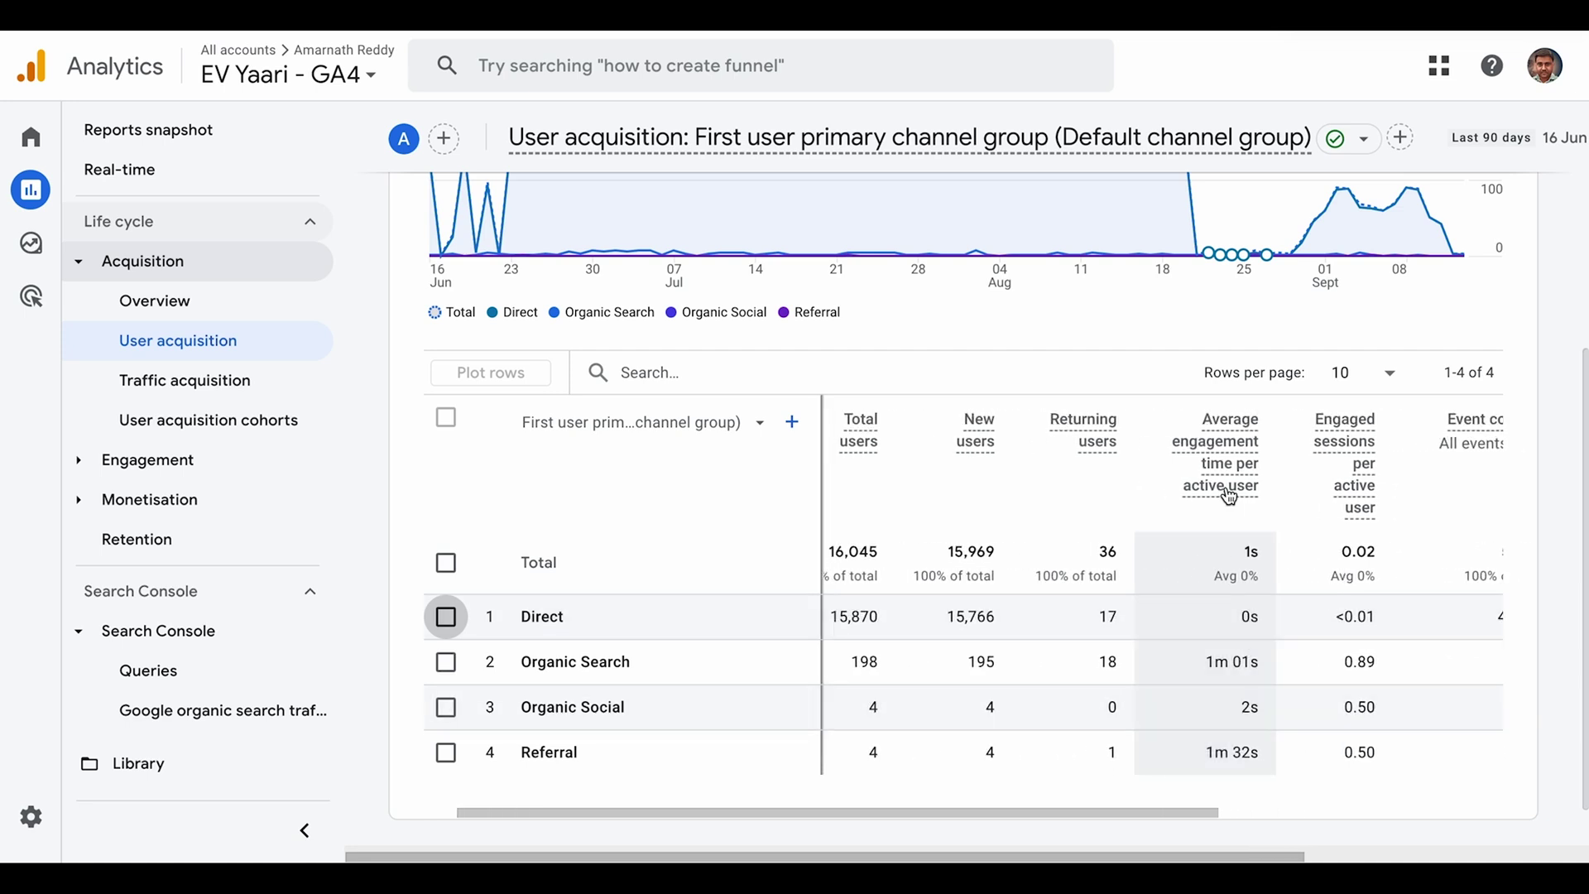
{"action": "mouse_move", "coordinate": [1242, 502]}
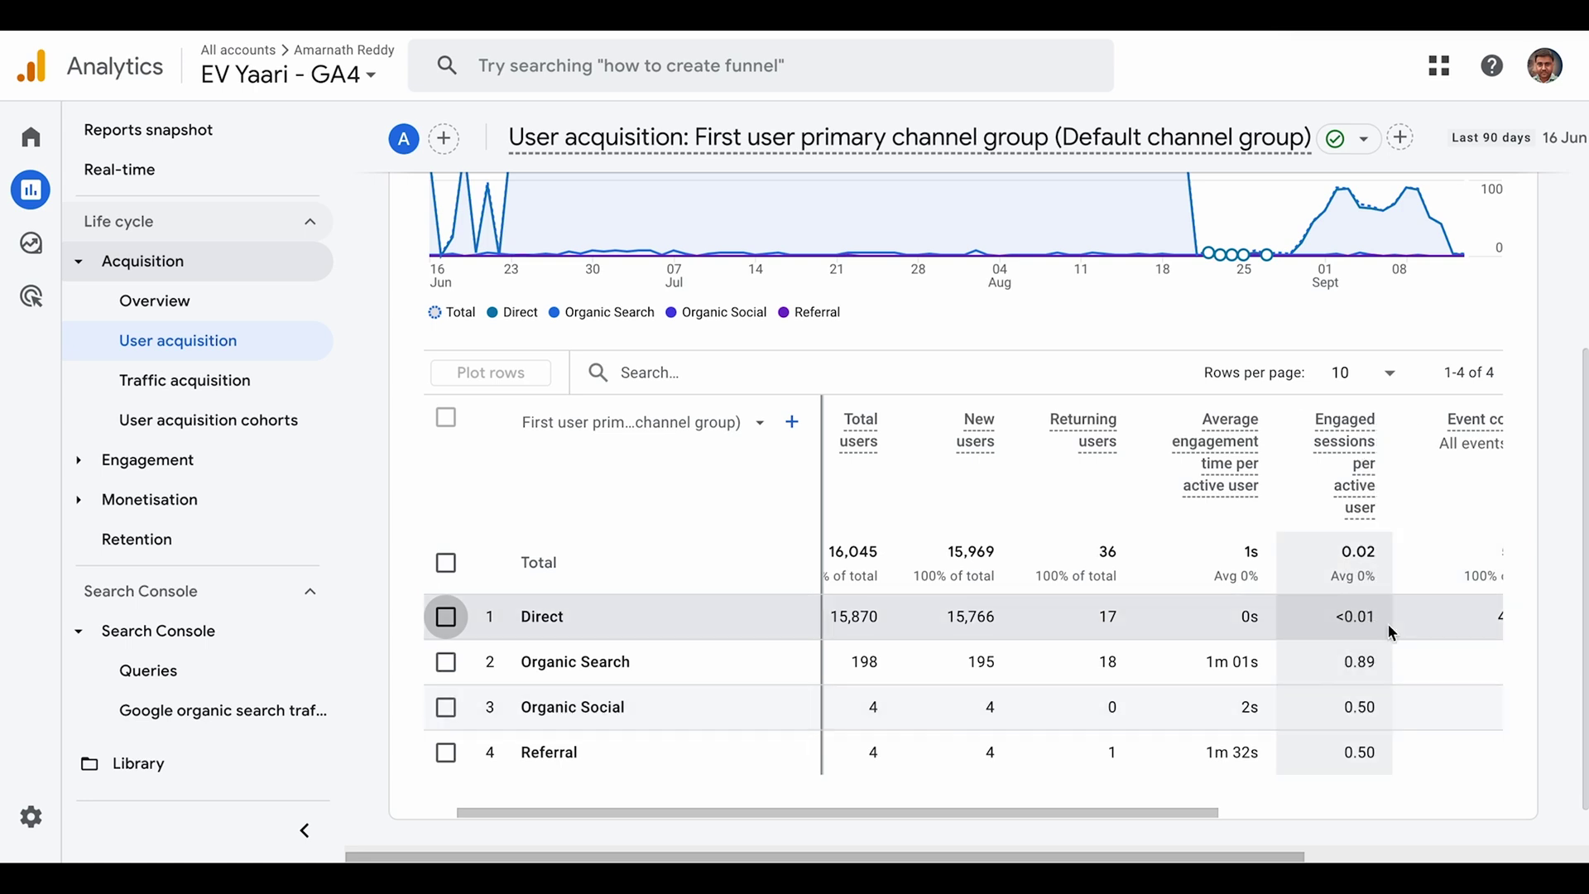
{"action": "scroll", "coordinate": [1370, 622], "scroll_direction": "right", "scroll_amount": 3}
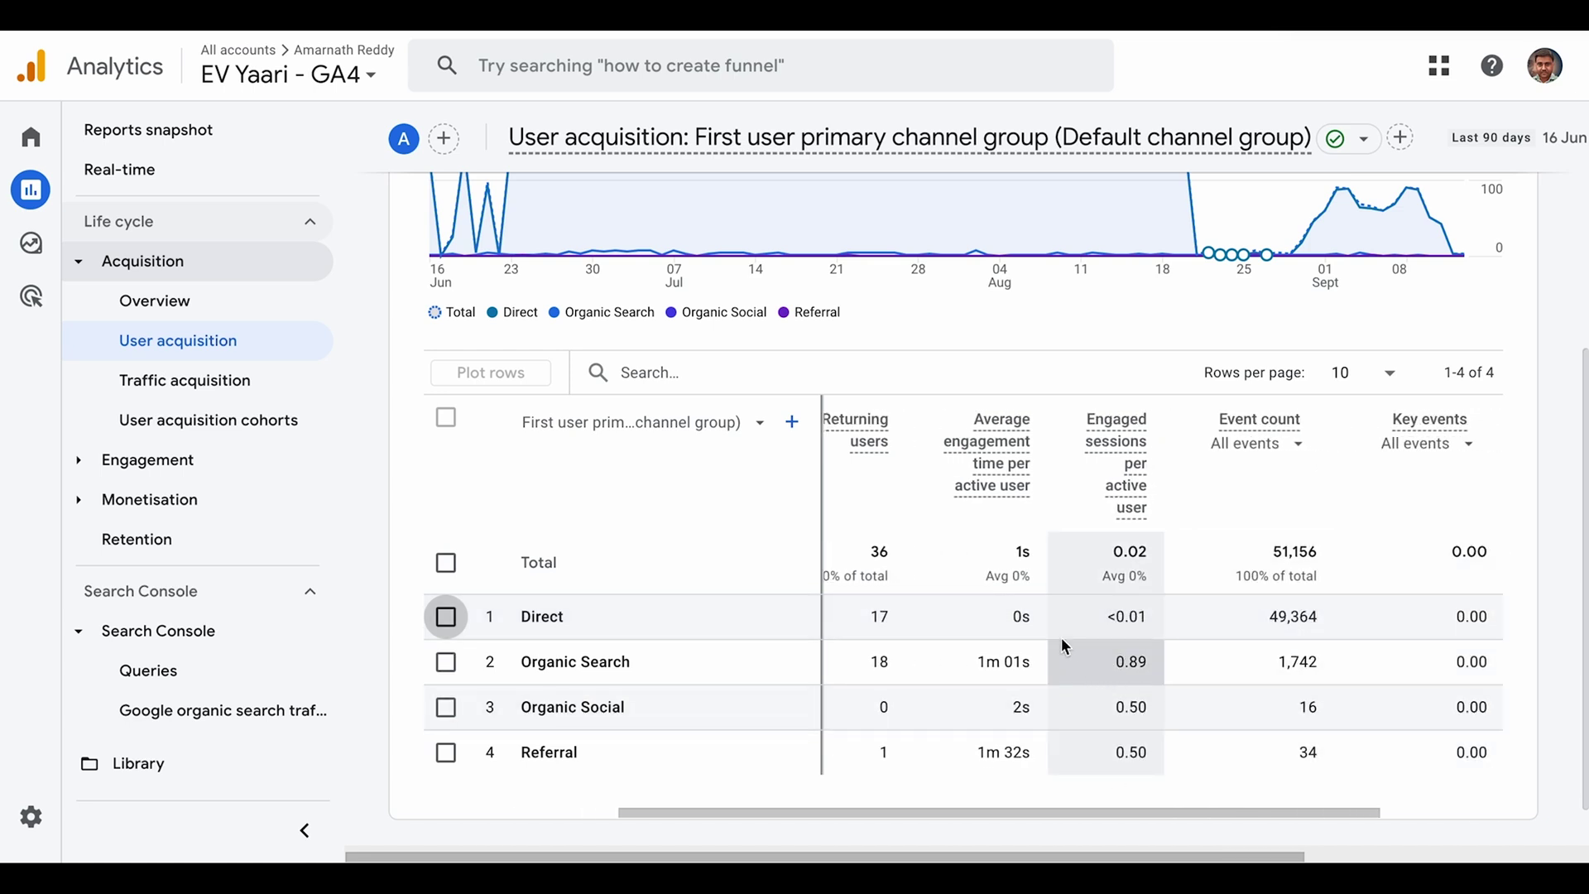
{"action": "scroll", "coordinate": [1118, 706], "scroll_direction": "left", "scroll_amount": 3}
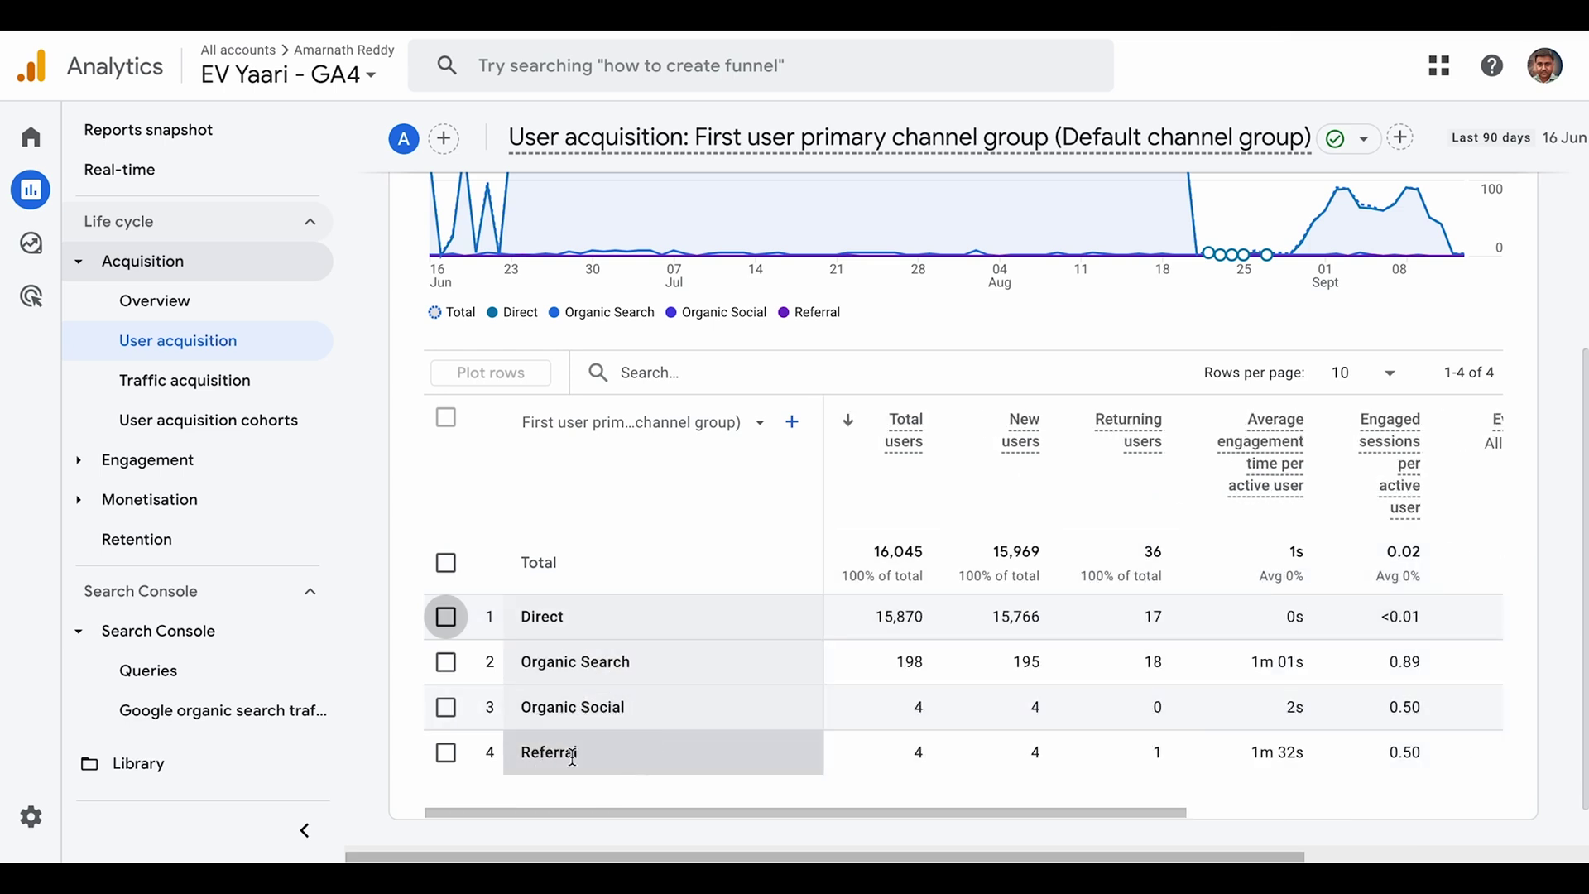
{"action": "scroll", "coordinate": [923, 668], "scroll_direction": "right", "scroll_amount": 2}
{"action": "scroll", "coordinate": [922, 668], "scroll_direction": "left", "scroll_amount": 2}
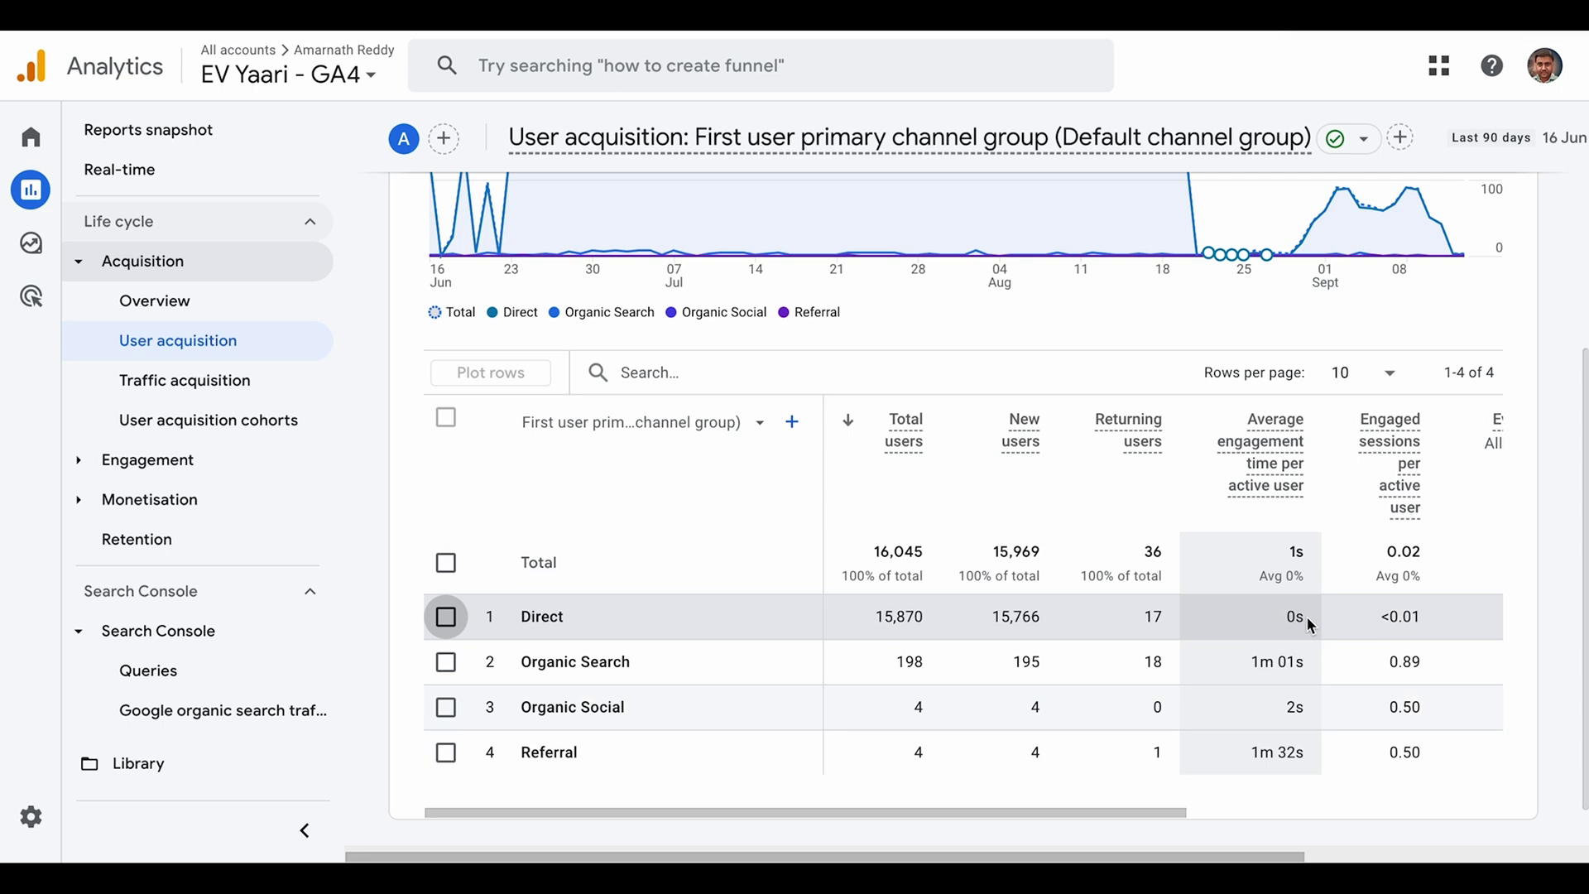
{"action": "scroll", "coordinate": [1270, 712], "scroll_direction": "right", "scroll_amount": 3}
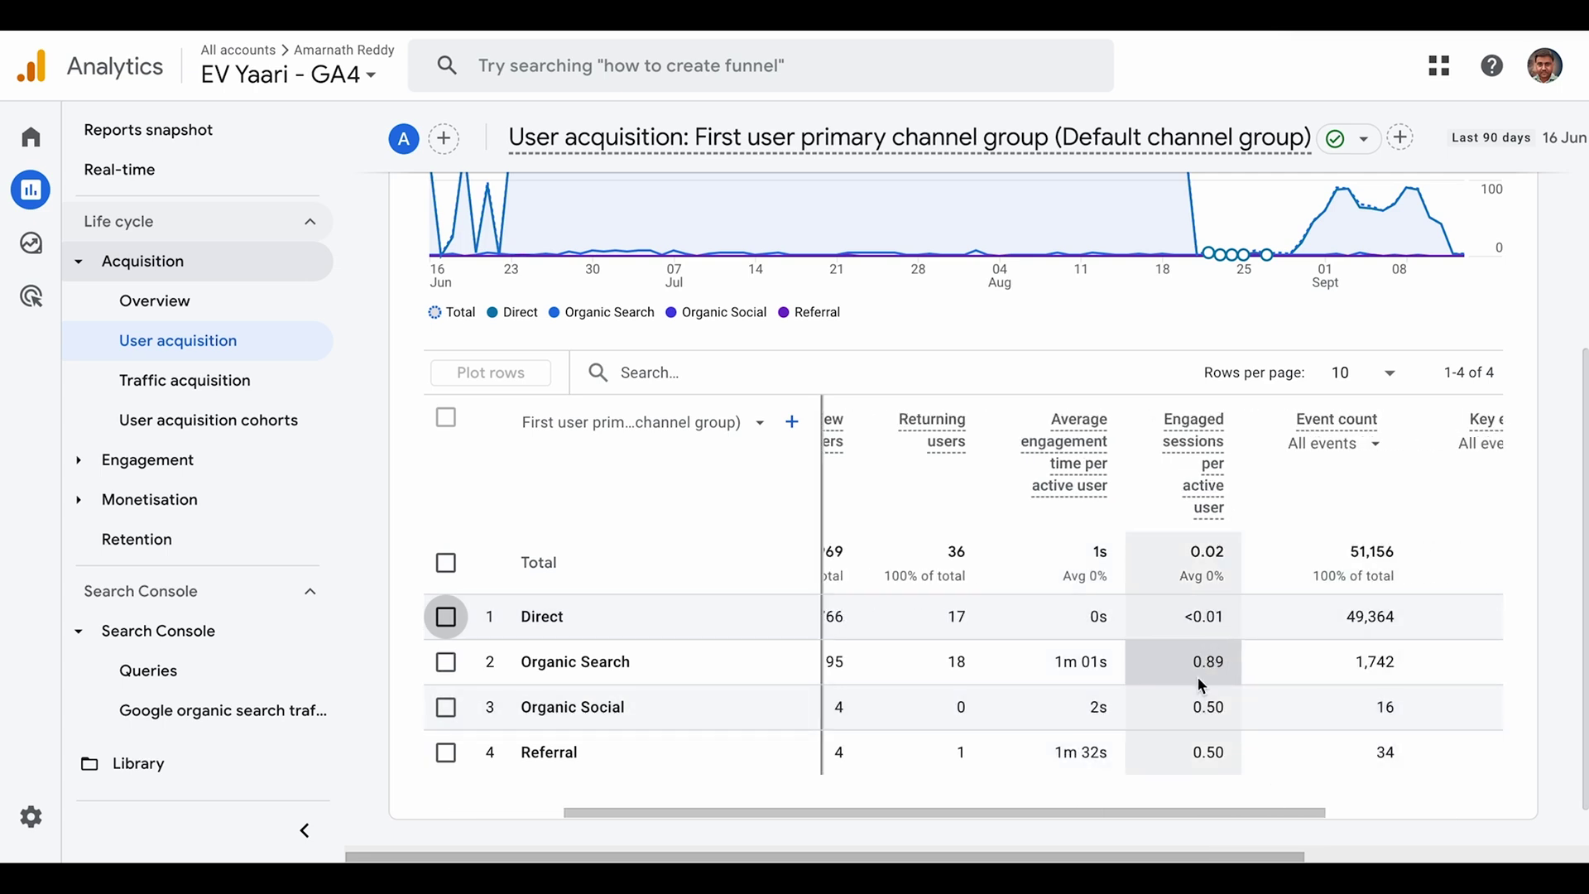
{"action": "scroll", "coordinate": [1266, 740], "scroll_direction": "right", "scroll_amount": 2}
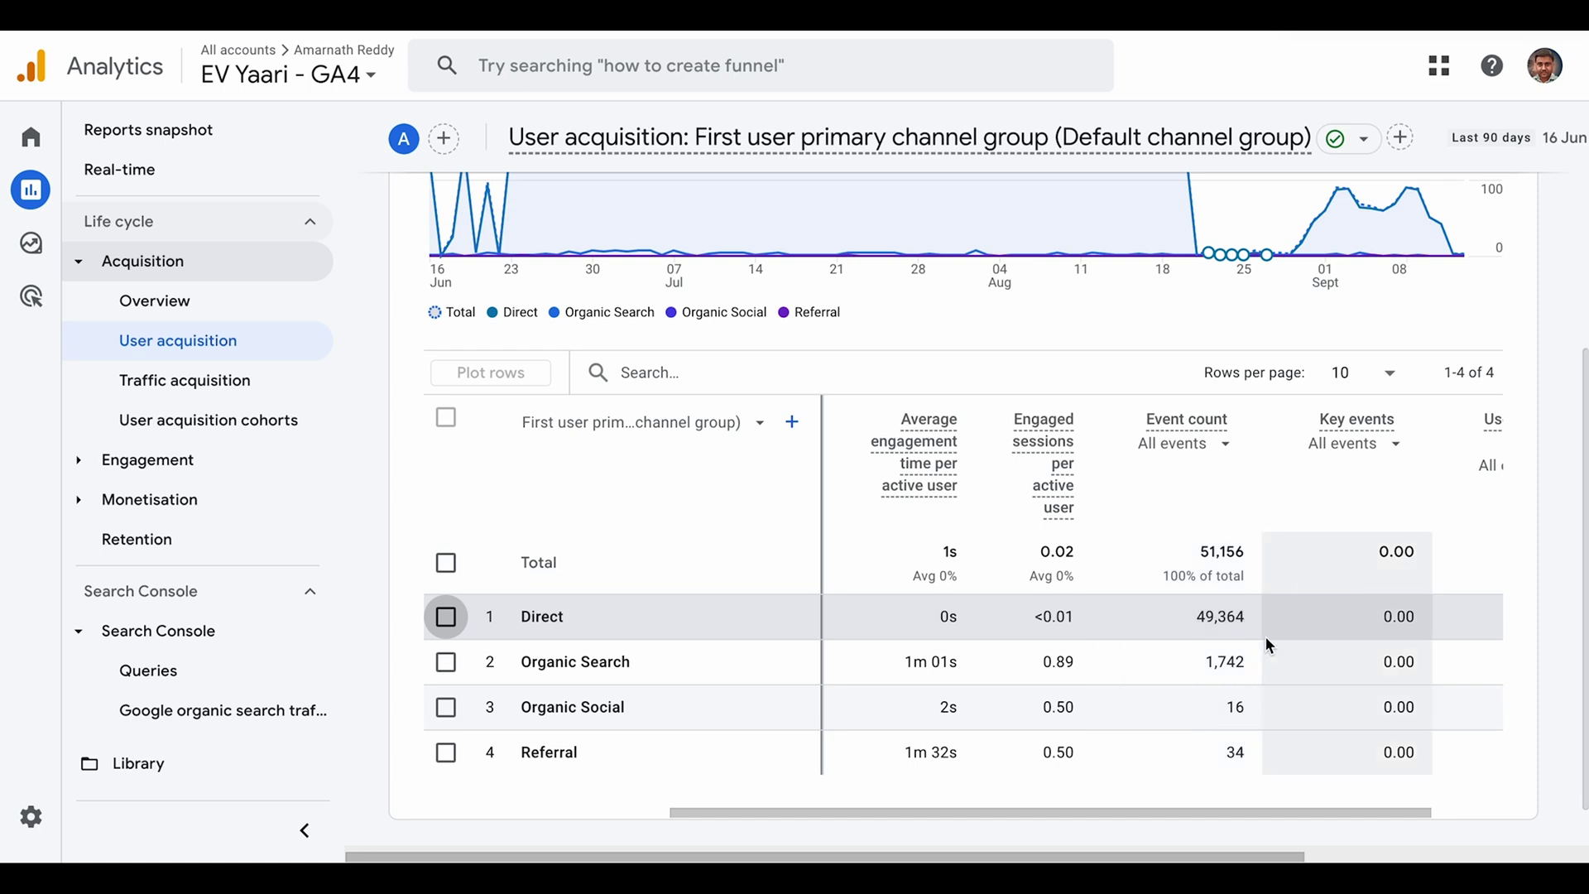
{"action": "scroll", "coordinate": [1224, 673], "scroll_direction": "right", "scroll_amount": 1}
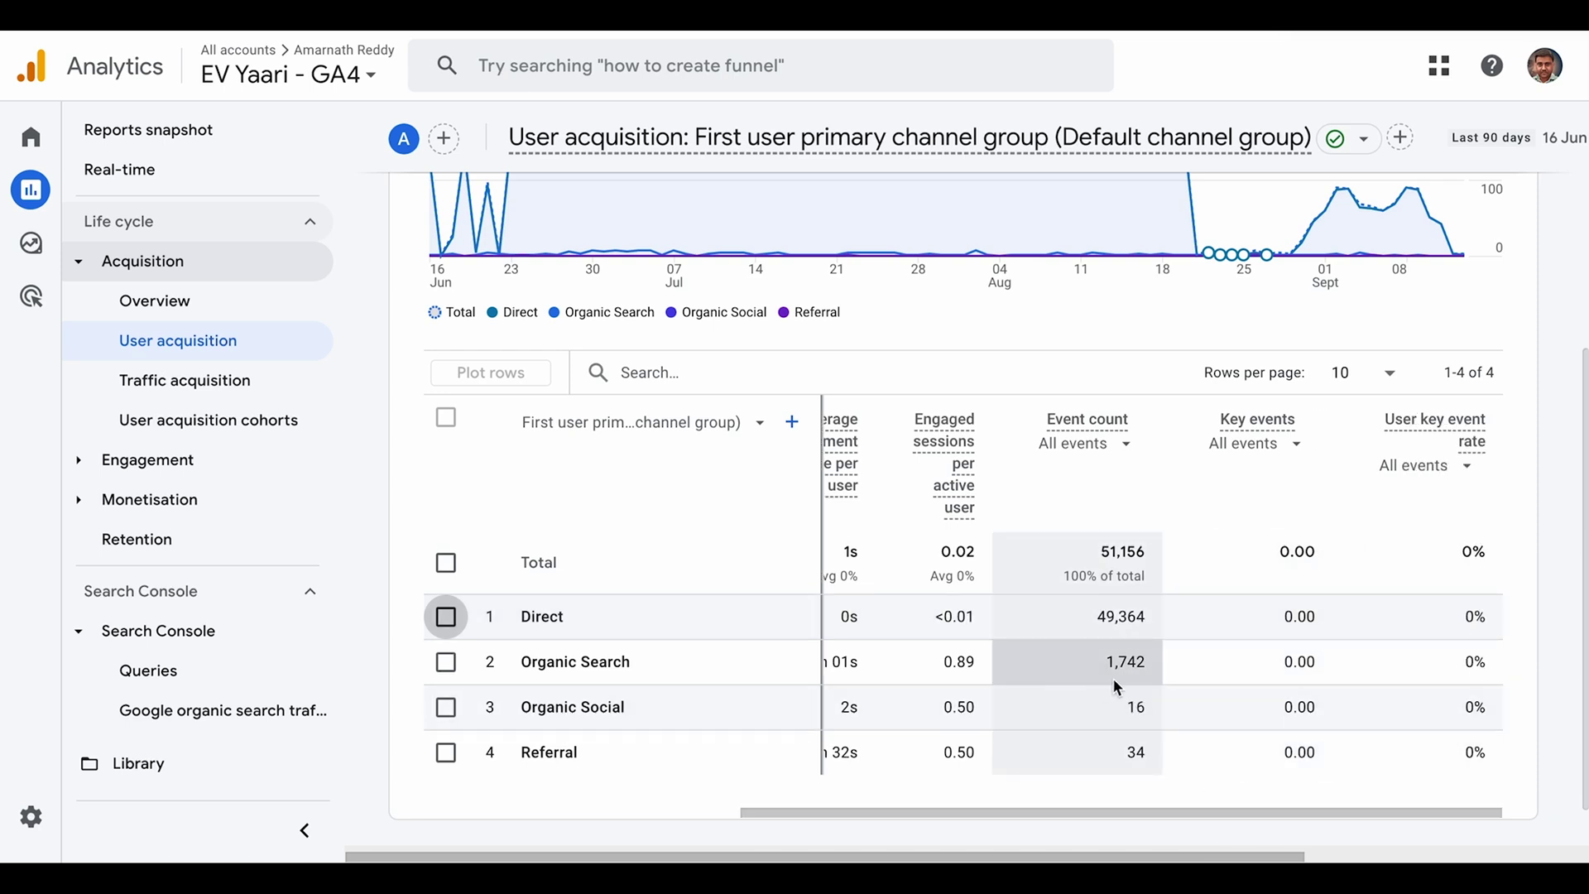
{"action": "scroll", "coordinate": [1112, 678], "scroll_direction": "left", "scroll_amount": 5}
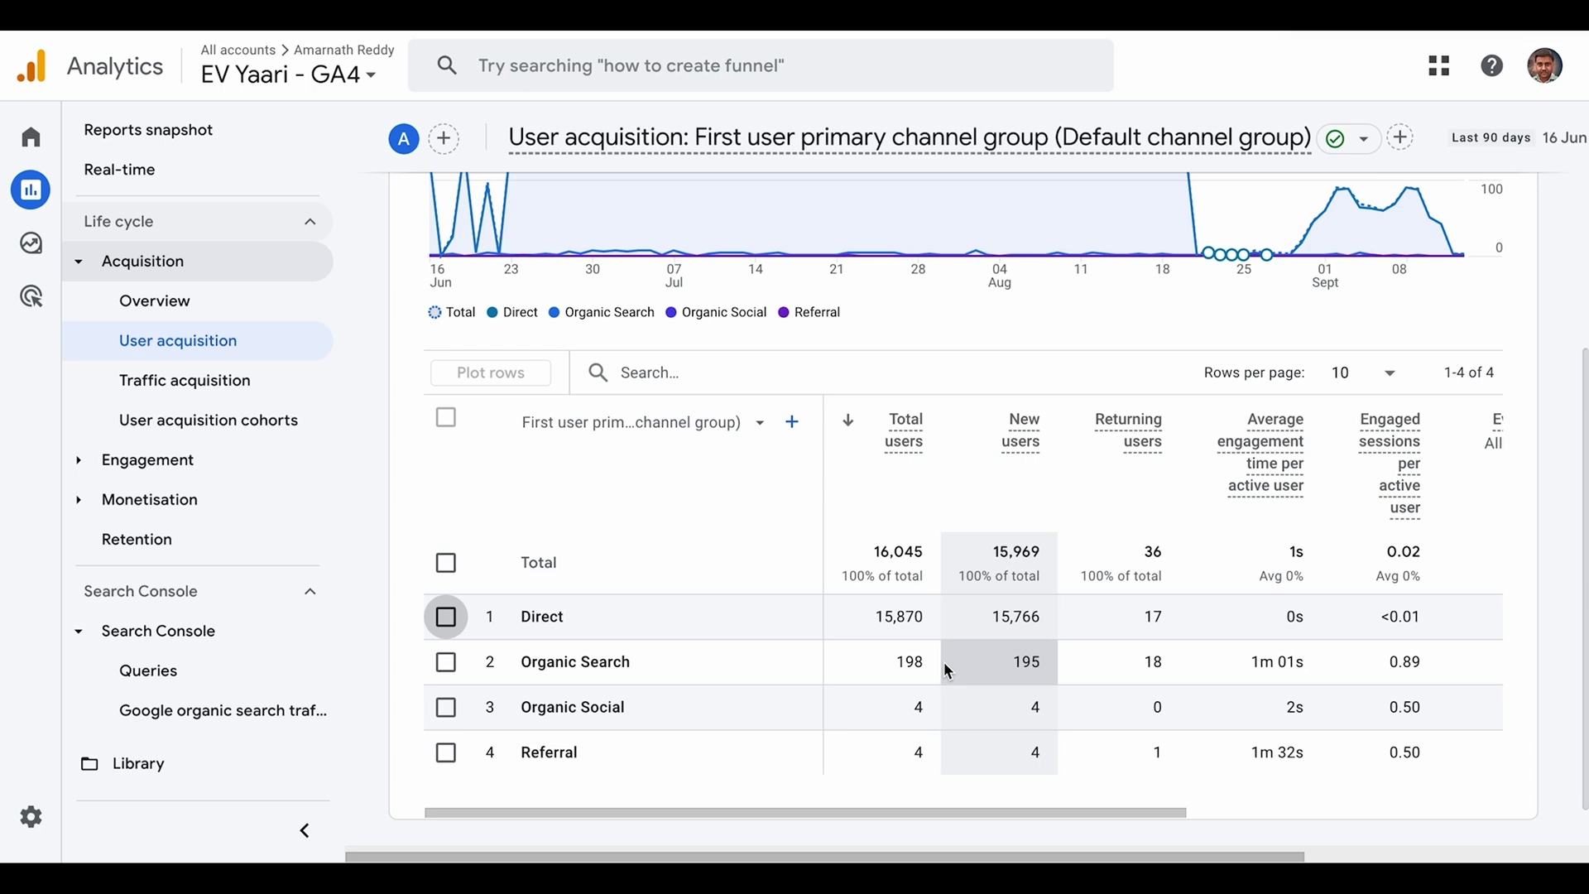
{"action": "scroll", "coordinate": [943, 662], "scroll_direction": "up", "scroll_amount": 4}
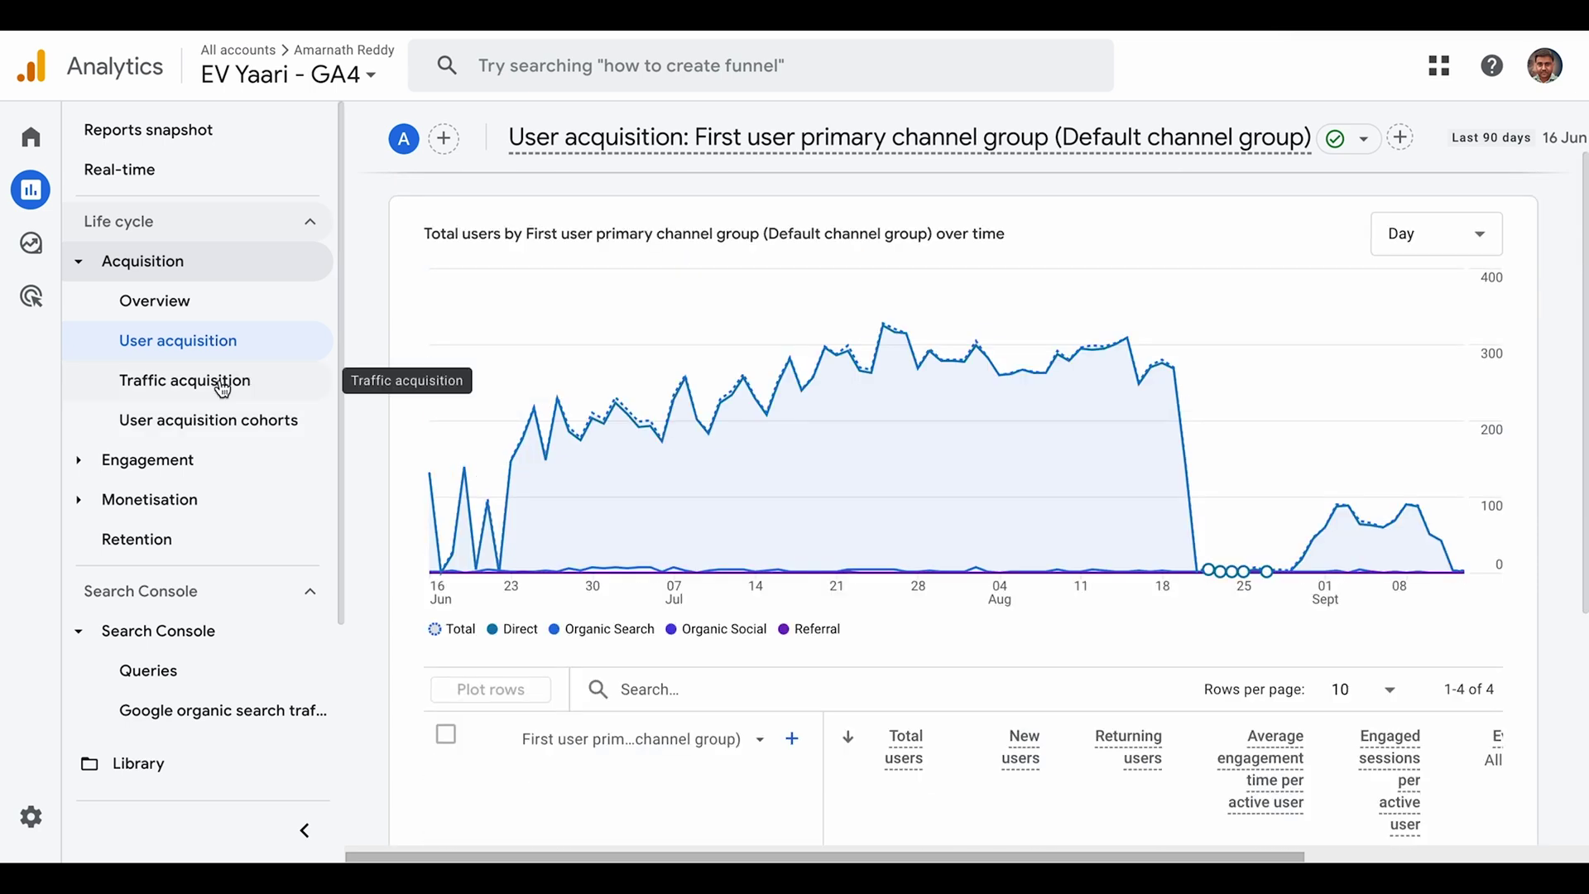
{"action": "left_click", "coordinate": [217, 385]}
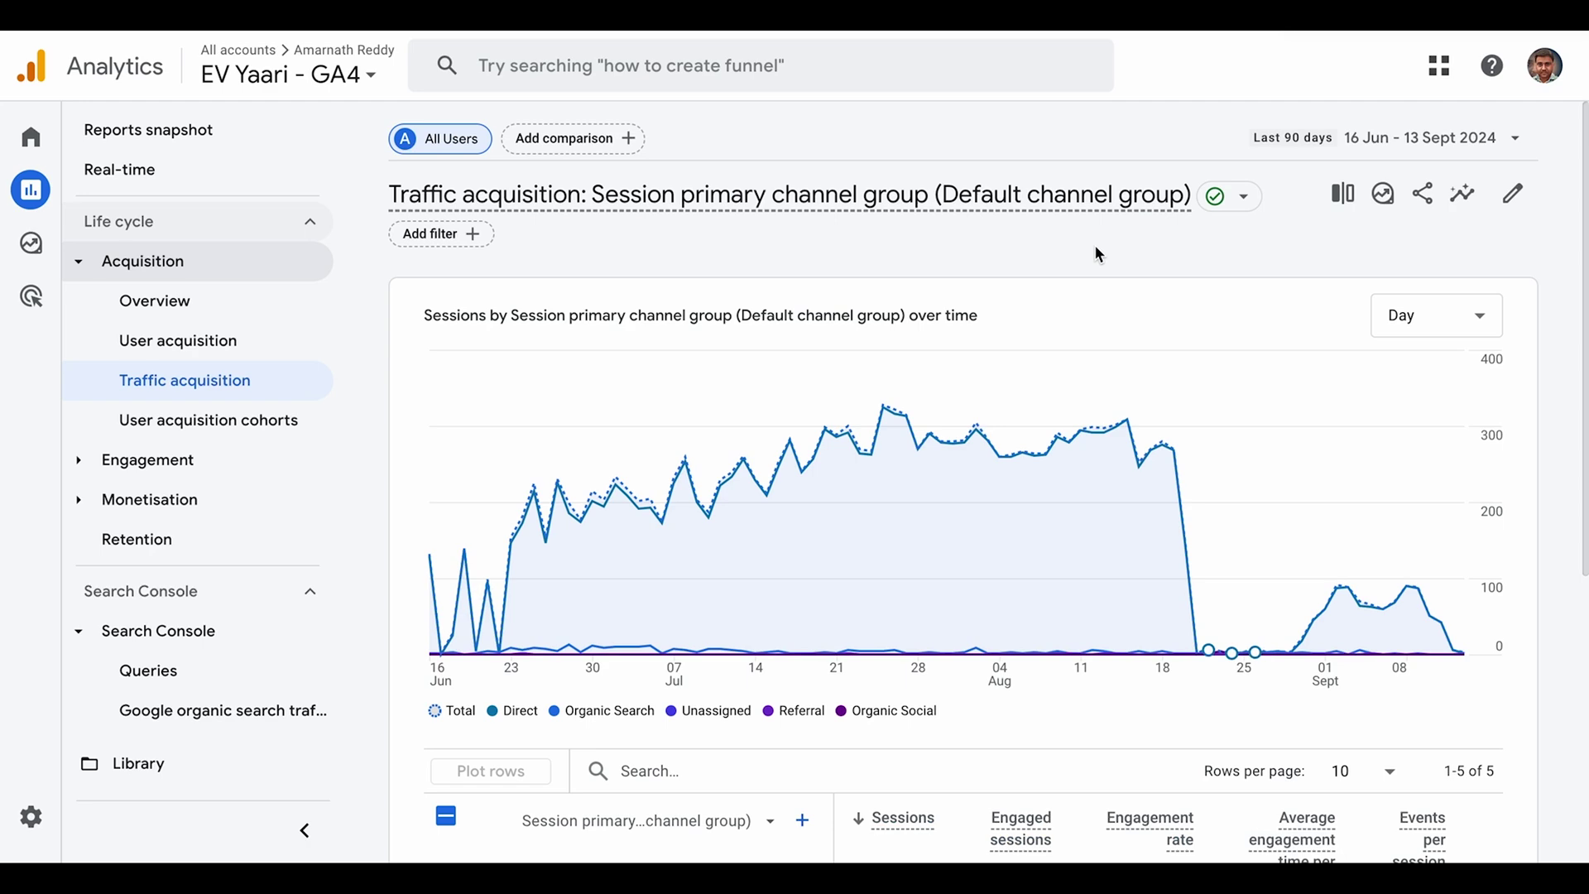
{"action": "scroll", "coordinate": [604, 642], "scroll_direction": "down", "scroll_amount": 5}
{"action": "left_click", "coordinate": [445, 376]}
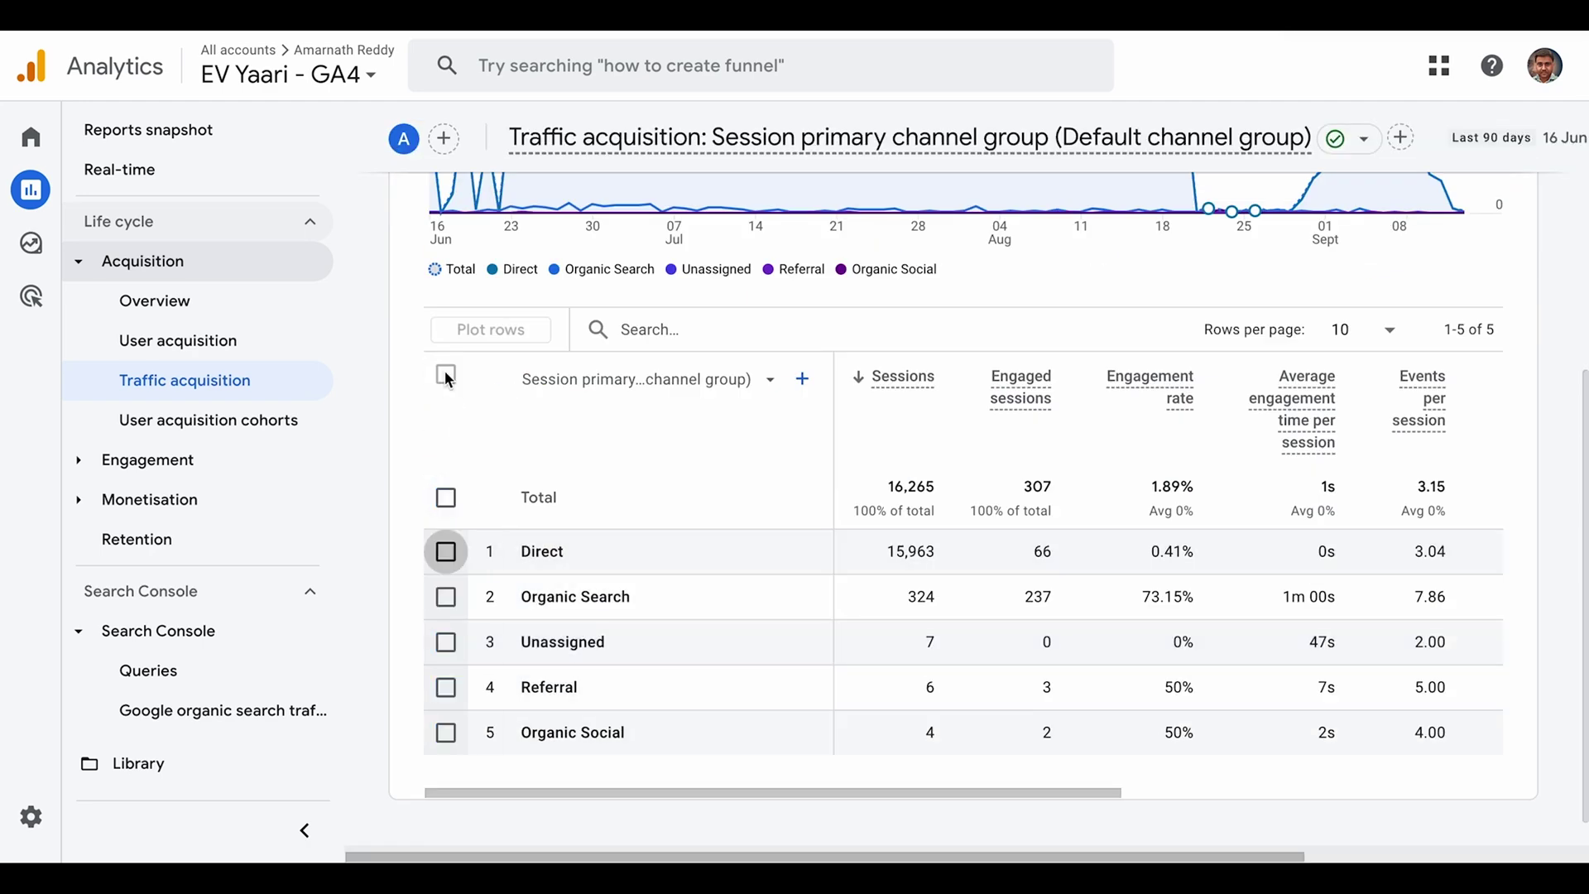
{"action": "scroll", "coordinate": [1005, 622], "scroll_direction": "up", "scroll_amount": 3}
{"action": "scroll", "coordinate": [1056, 455], "scroll_direction": "down", "scroll_amount": 3}
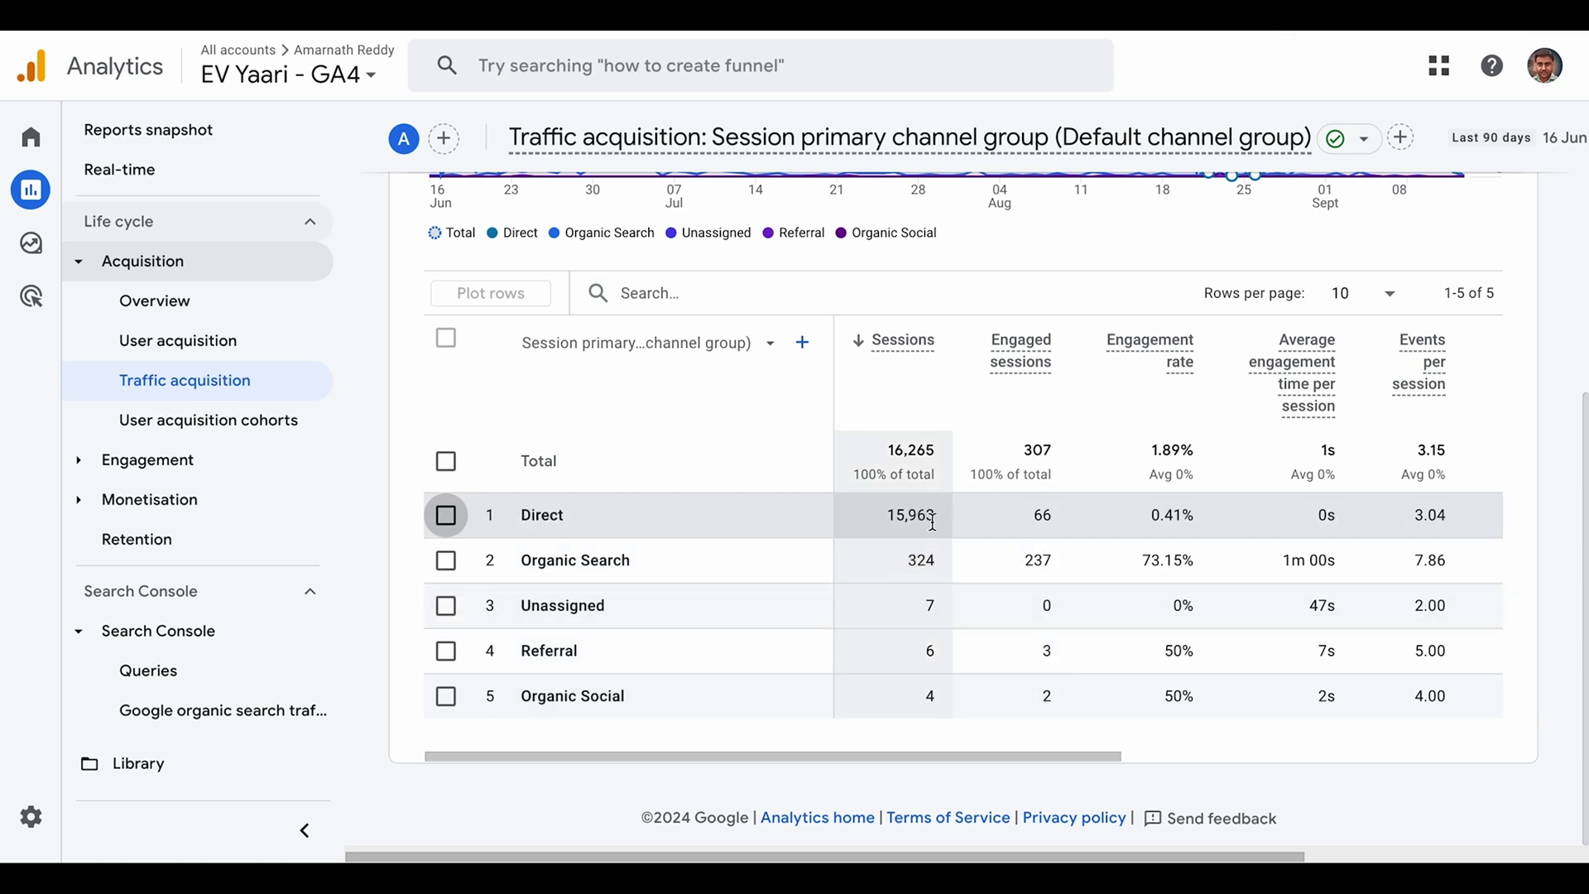
{"action": "scroll", "coordinate": [920, 531], "scroll_direction": "right", "scroll_amount": 1}
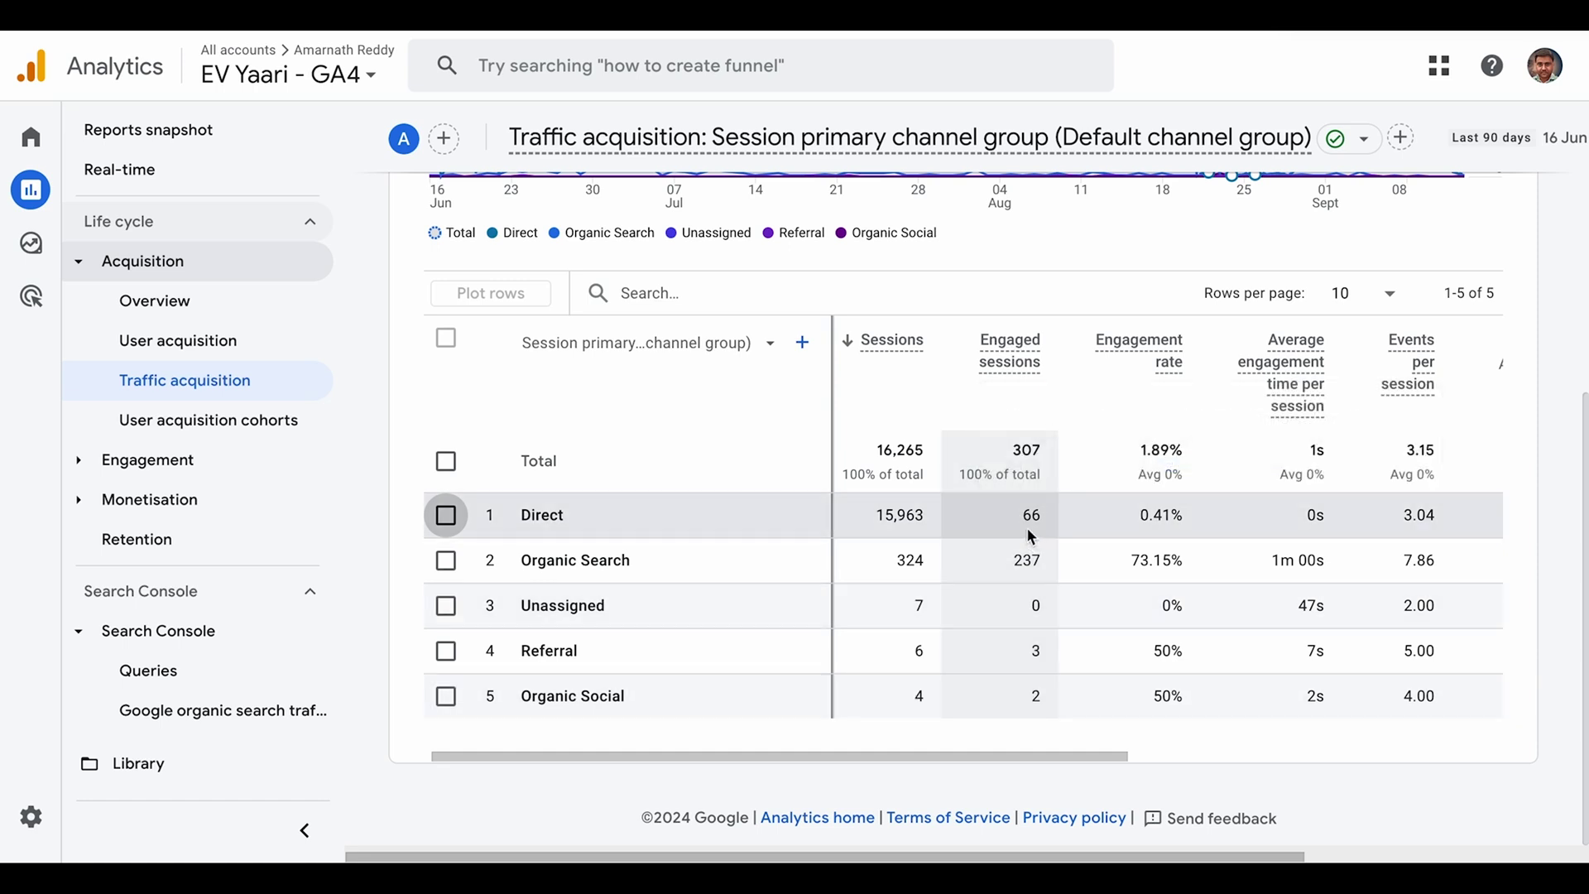
{"action": "scroll", "coordinate": [1026, 528], "scroll_direction": "right", "scroll_amount": 2}
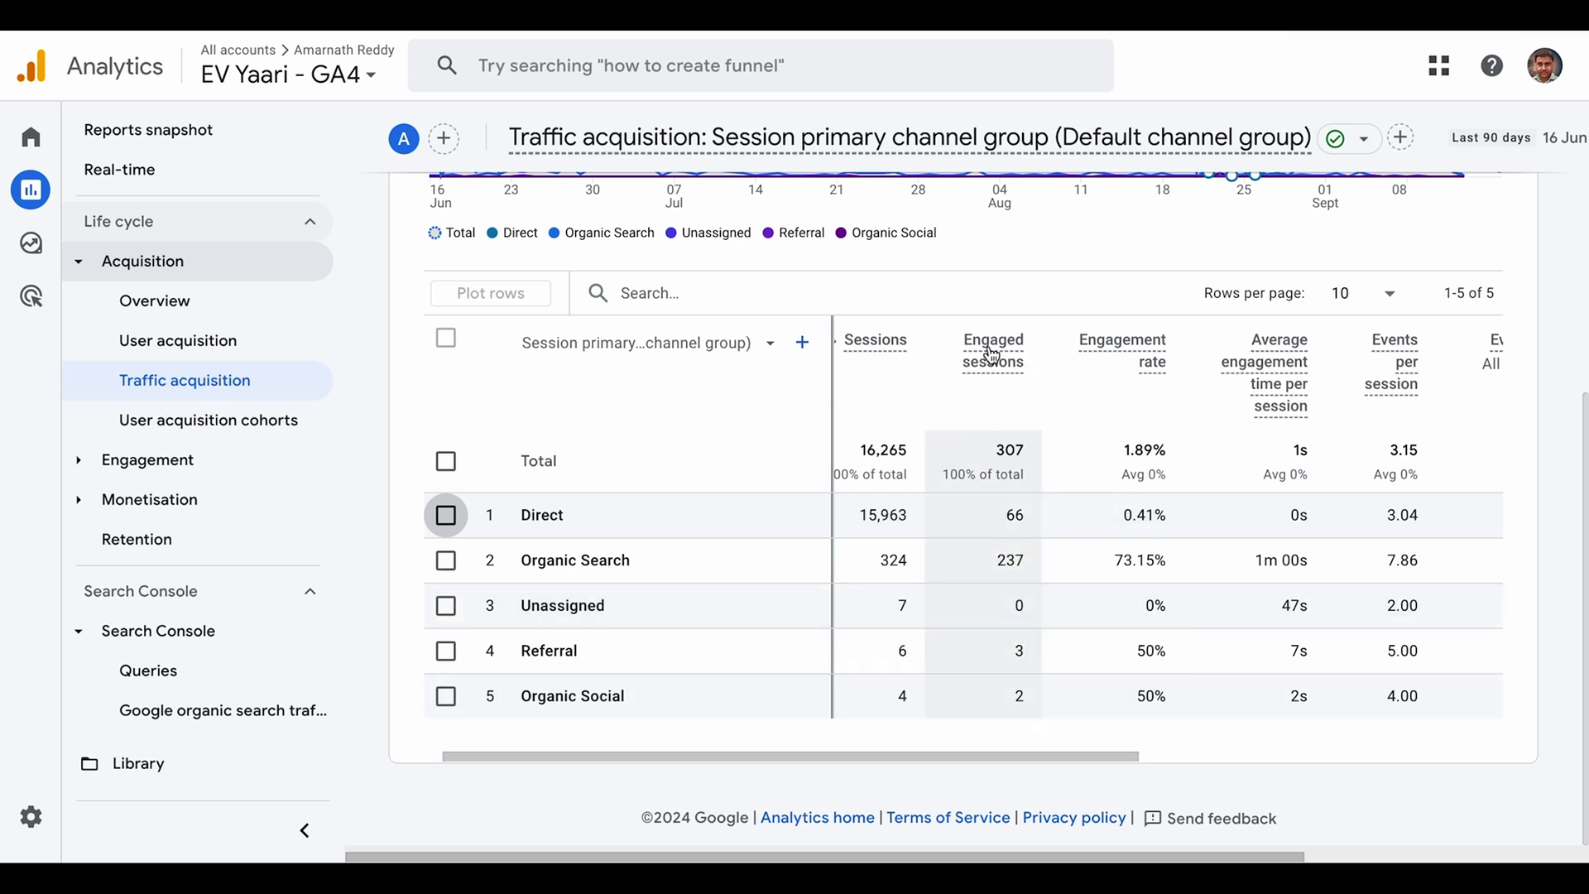
{"action": "mouse_move", "coordinate": [992, 354]}
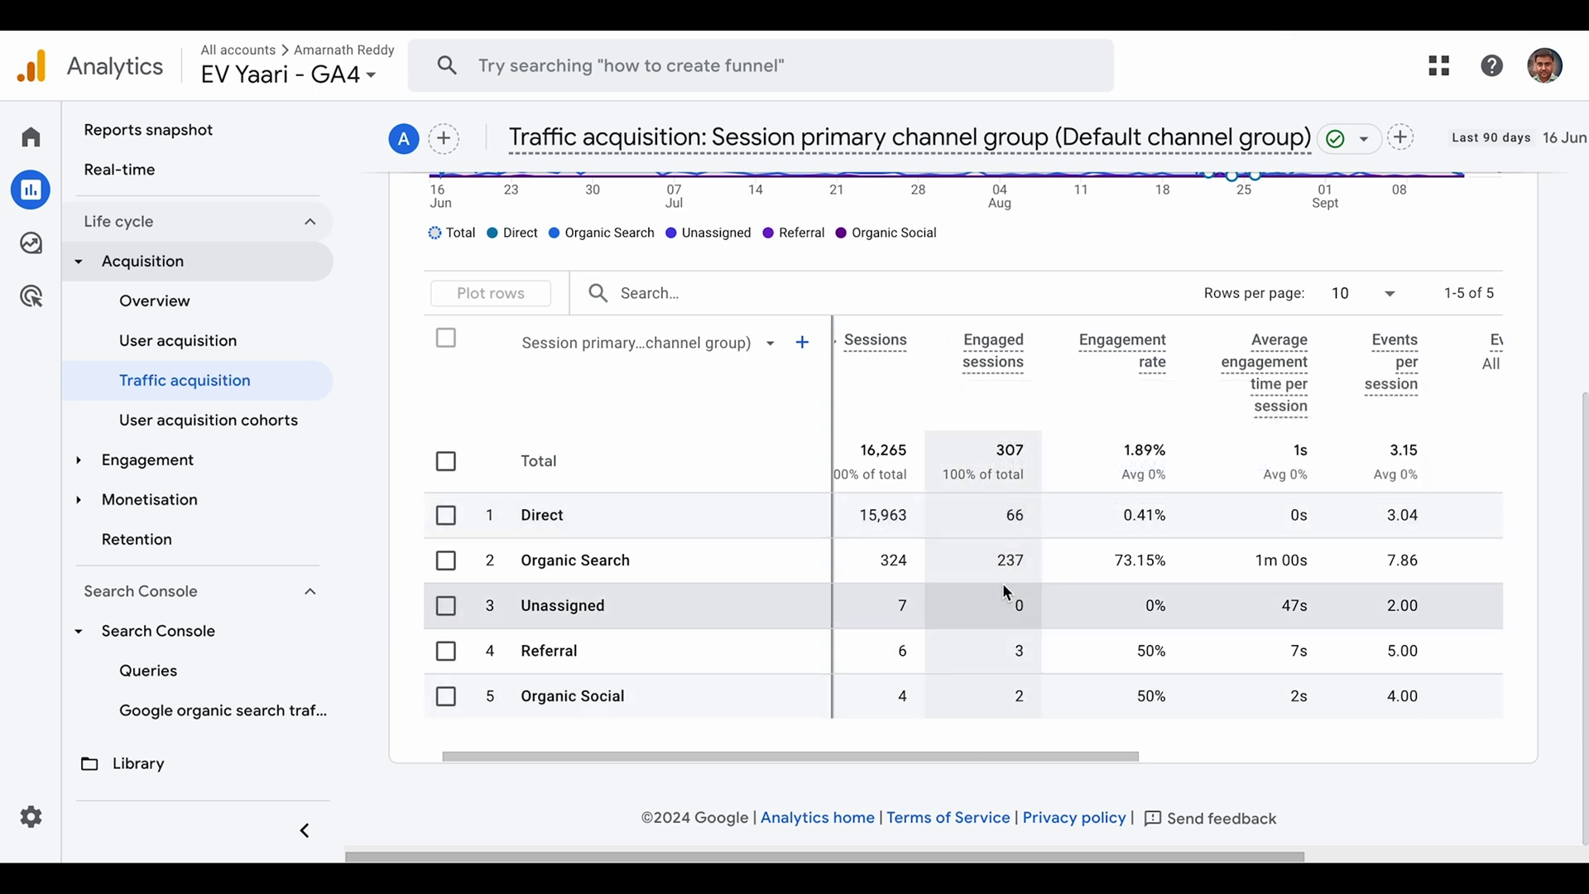
{"action": "scroll", "coordinate": [984, 579], "scroll_direction": "right", "scroll_amount": 2}
{"action": "scroll", "coordinate": [1064, 554], "scroll_direction": "left", "scroll_amount": 3}
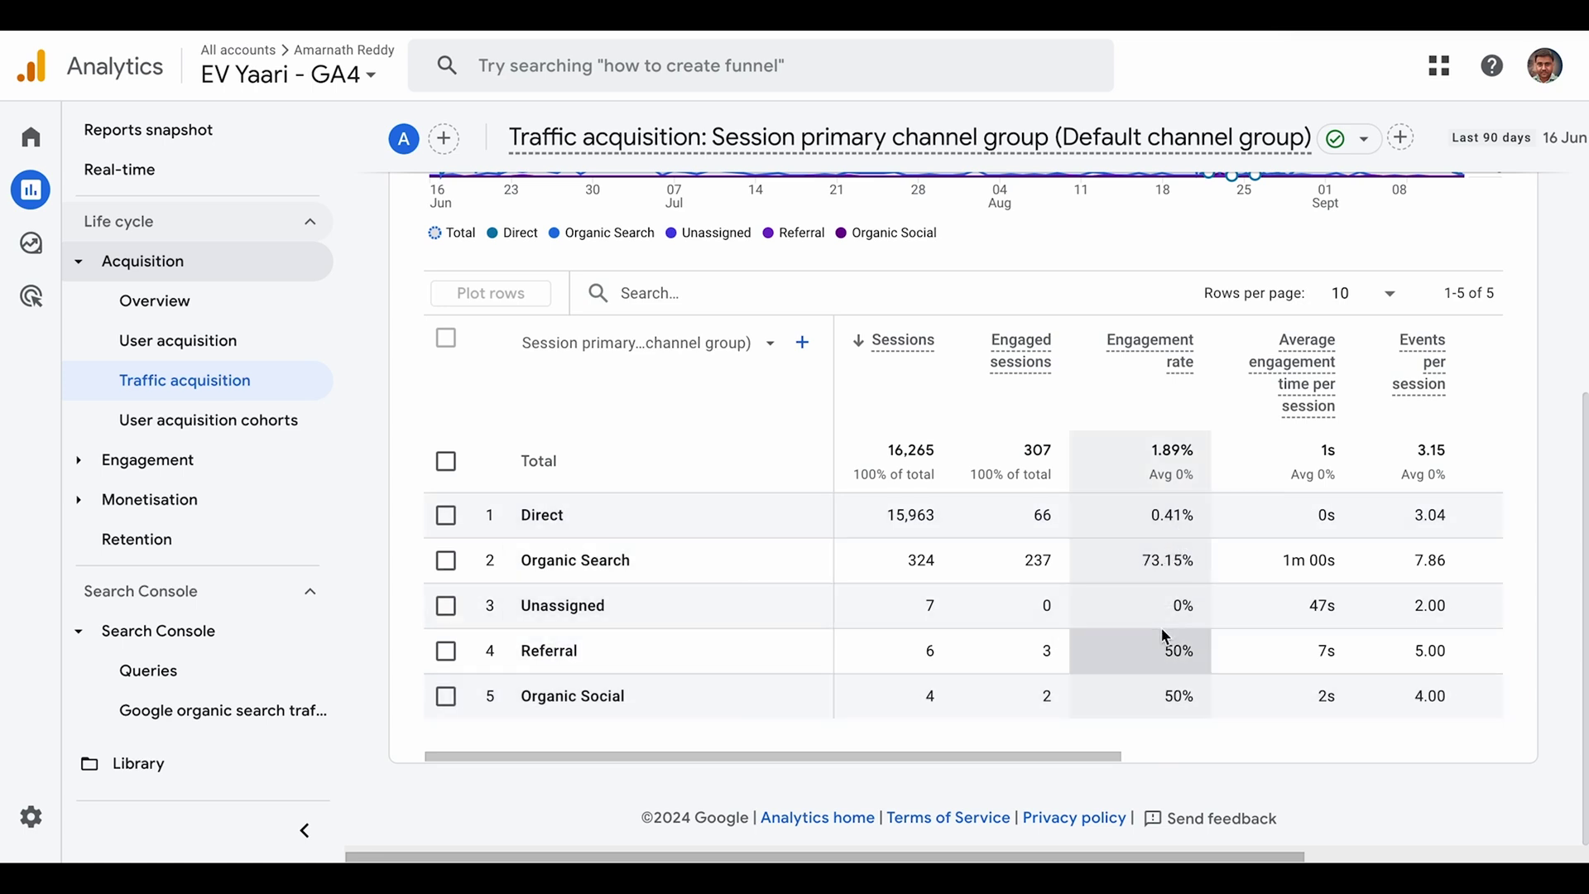
{"action": "scroll", "coordinate": [1163, 636], "scroll_direction": "right", "scroll_amount": 1}
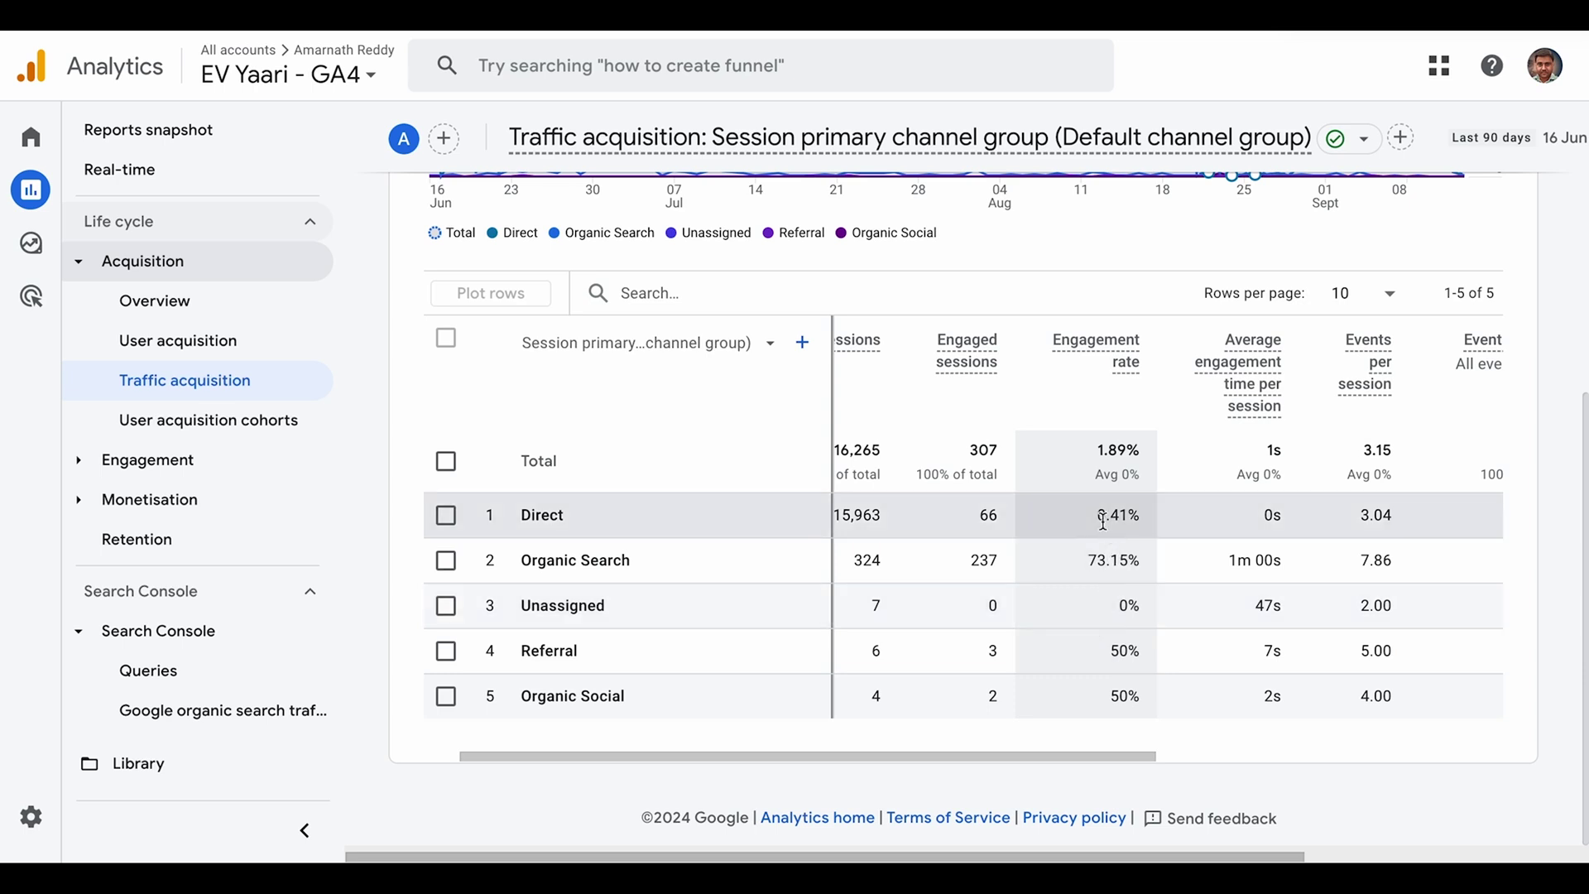
{"action": "scroll", "coordinate": [1125, 605], "scroll_direction": "right", "scroll_amount": 3}
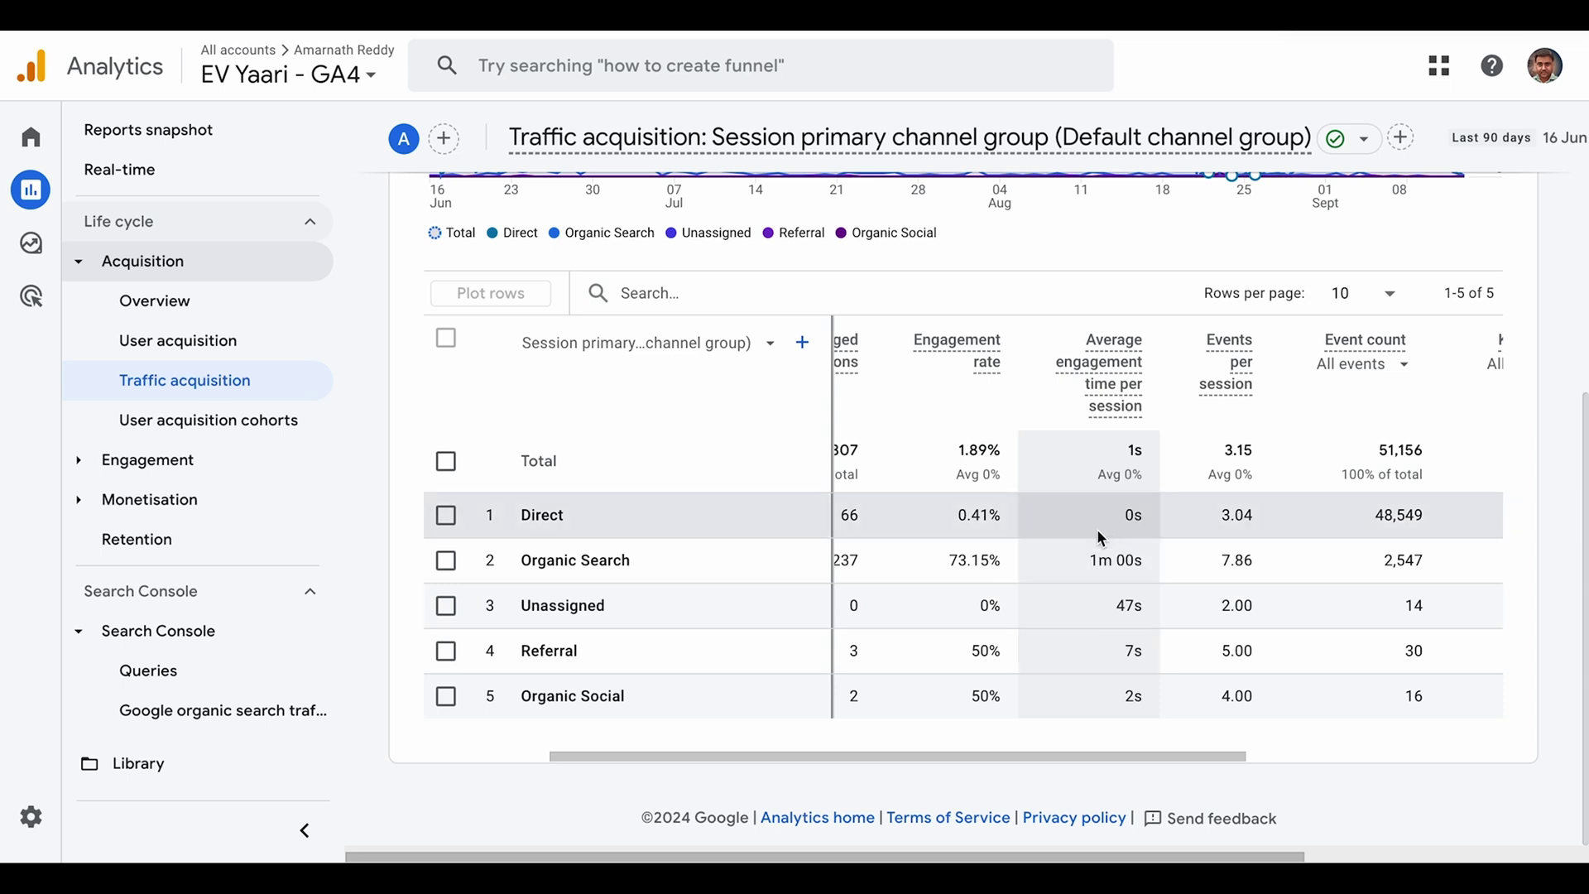
{"action": "scroll", "coordinate": [1106, 601], "scroll_direction": "right", "scroll_amount": 5}
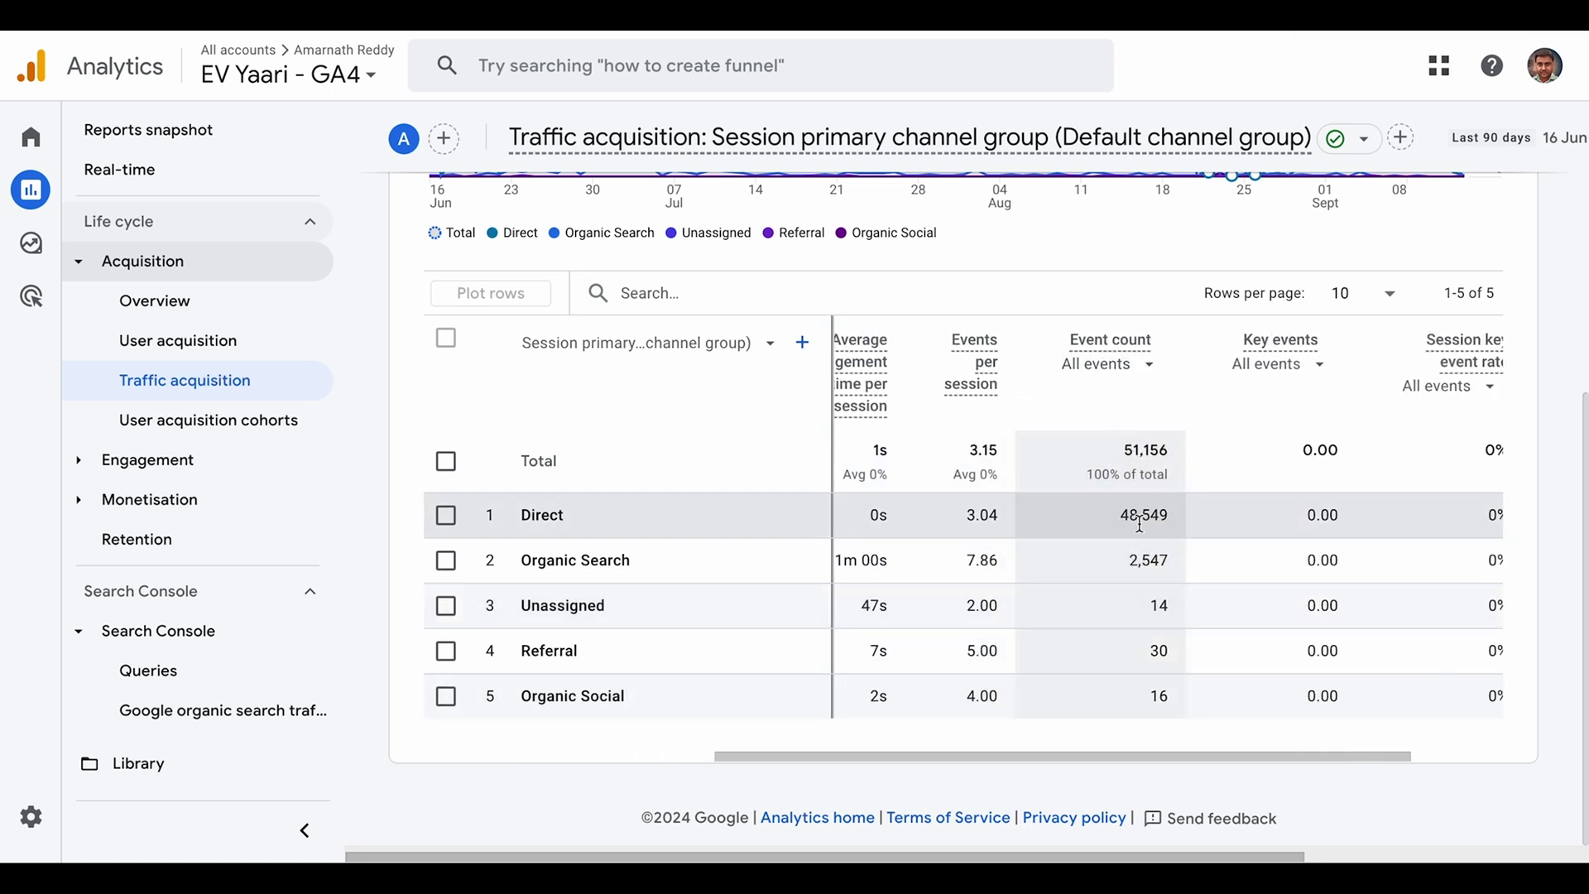
{"action": "scroll", "coordinate": [1158, 555], "scroll_direction": "right", "scroll_amount": 3}
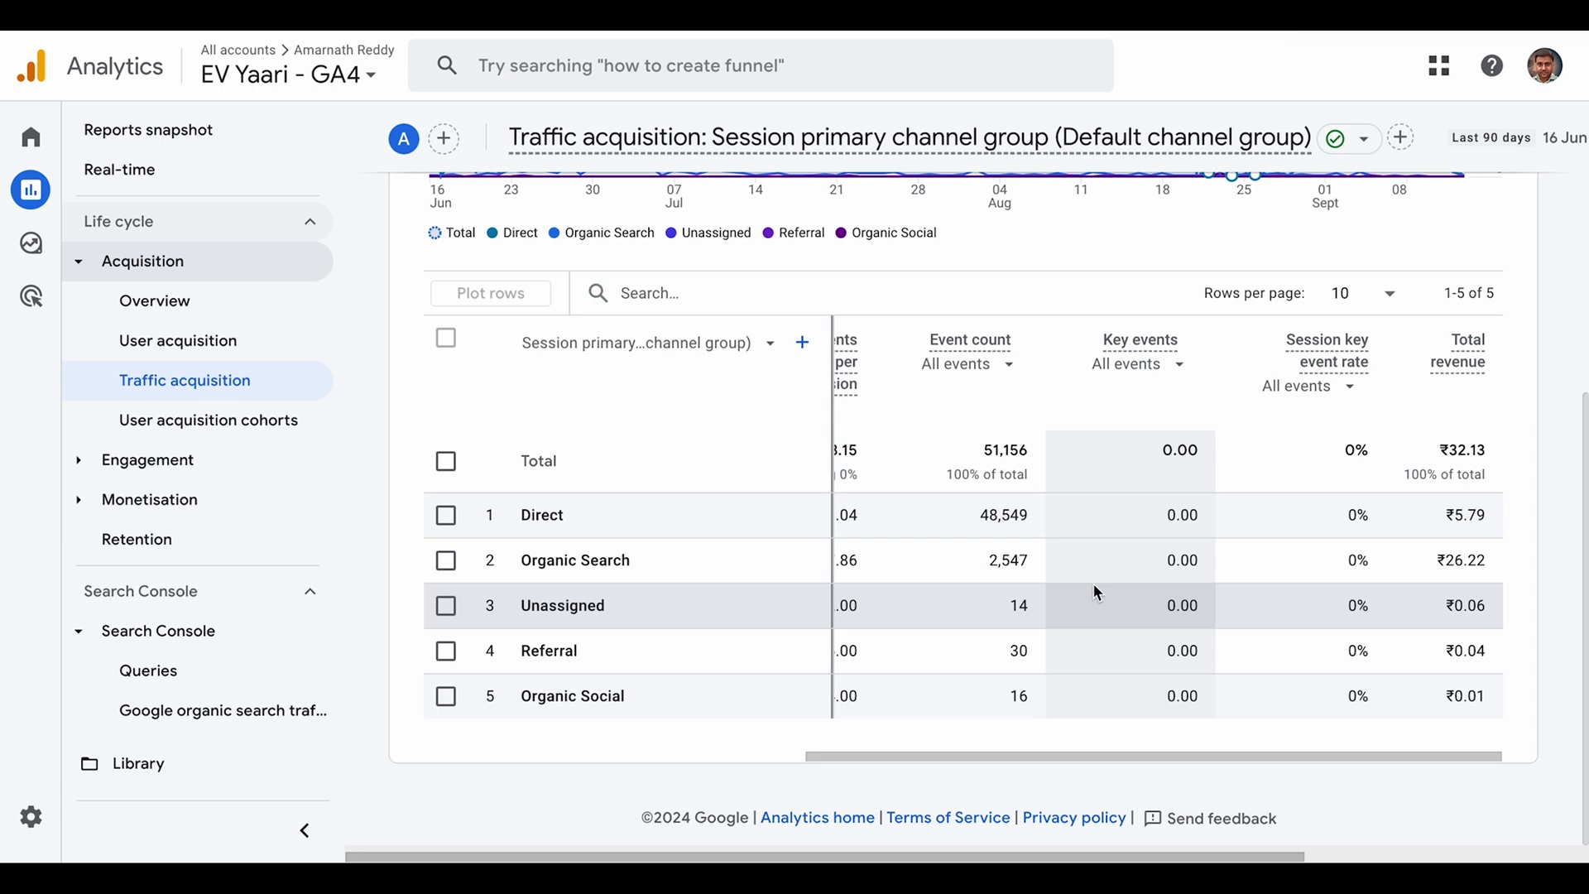
{"action": "scroll", "coordinate": [1092, 582], "scroll_direction": "up", "scroll_amount": 5}
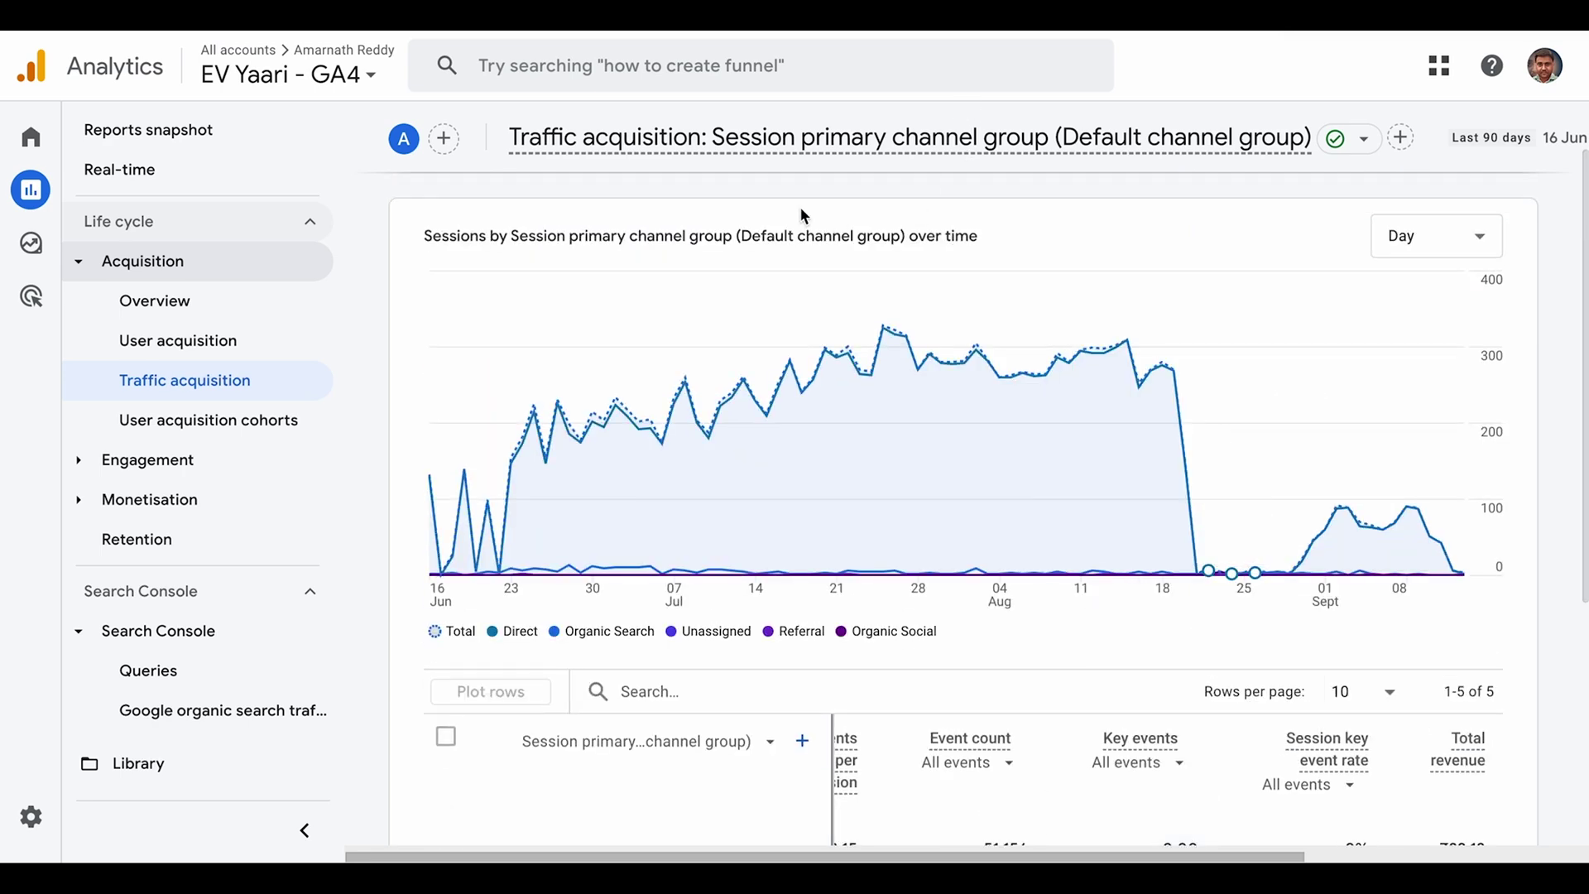
Step: Reopen the User acquisition report, review its channel table, and start a new browser tab
{"action": "scroll", "coordinate": [692, 395], "scroll_direction": "down", "scroll_amount": 5}
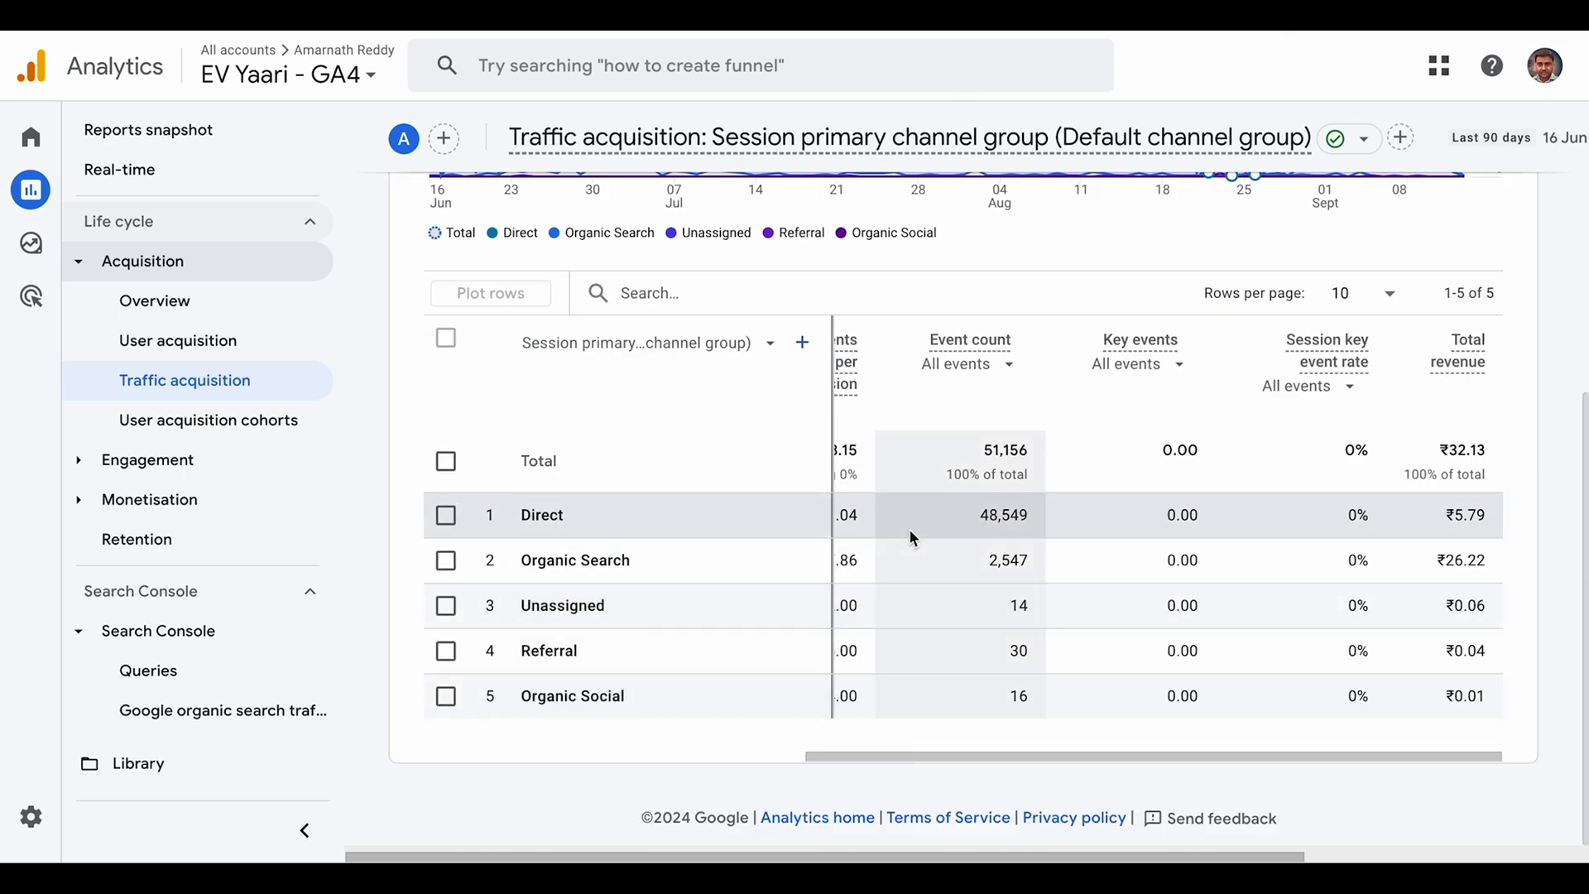
{"action": "scroll", "coordinate": [914, 557], "scroll_direction": "left", "scroll_amount": 5}
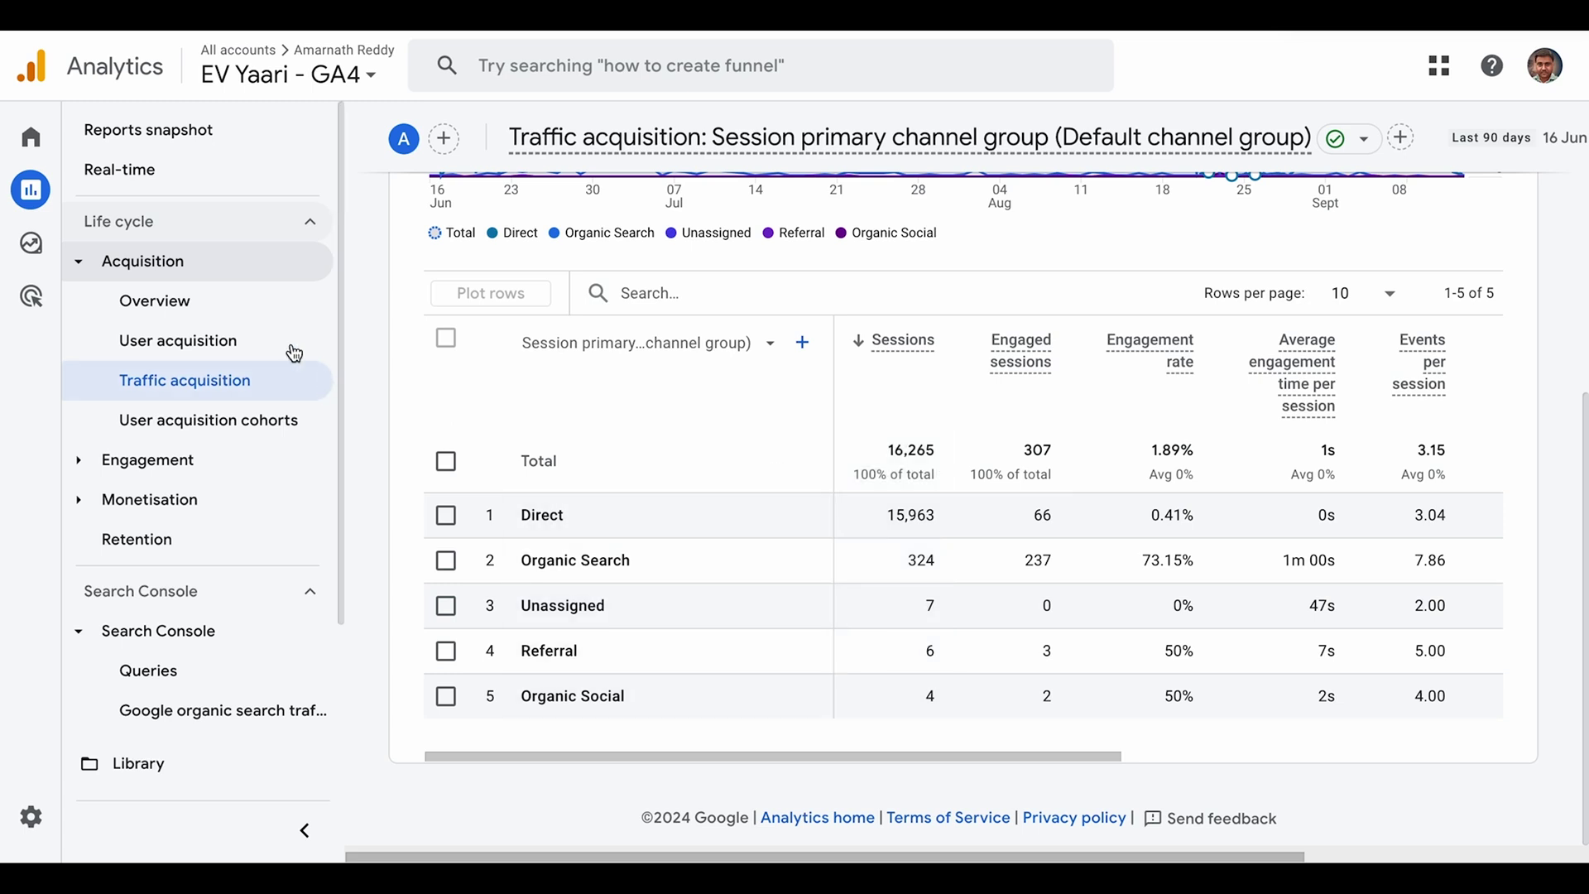
{"action": "left_click", "coordinate": [258, 339]}
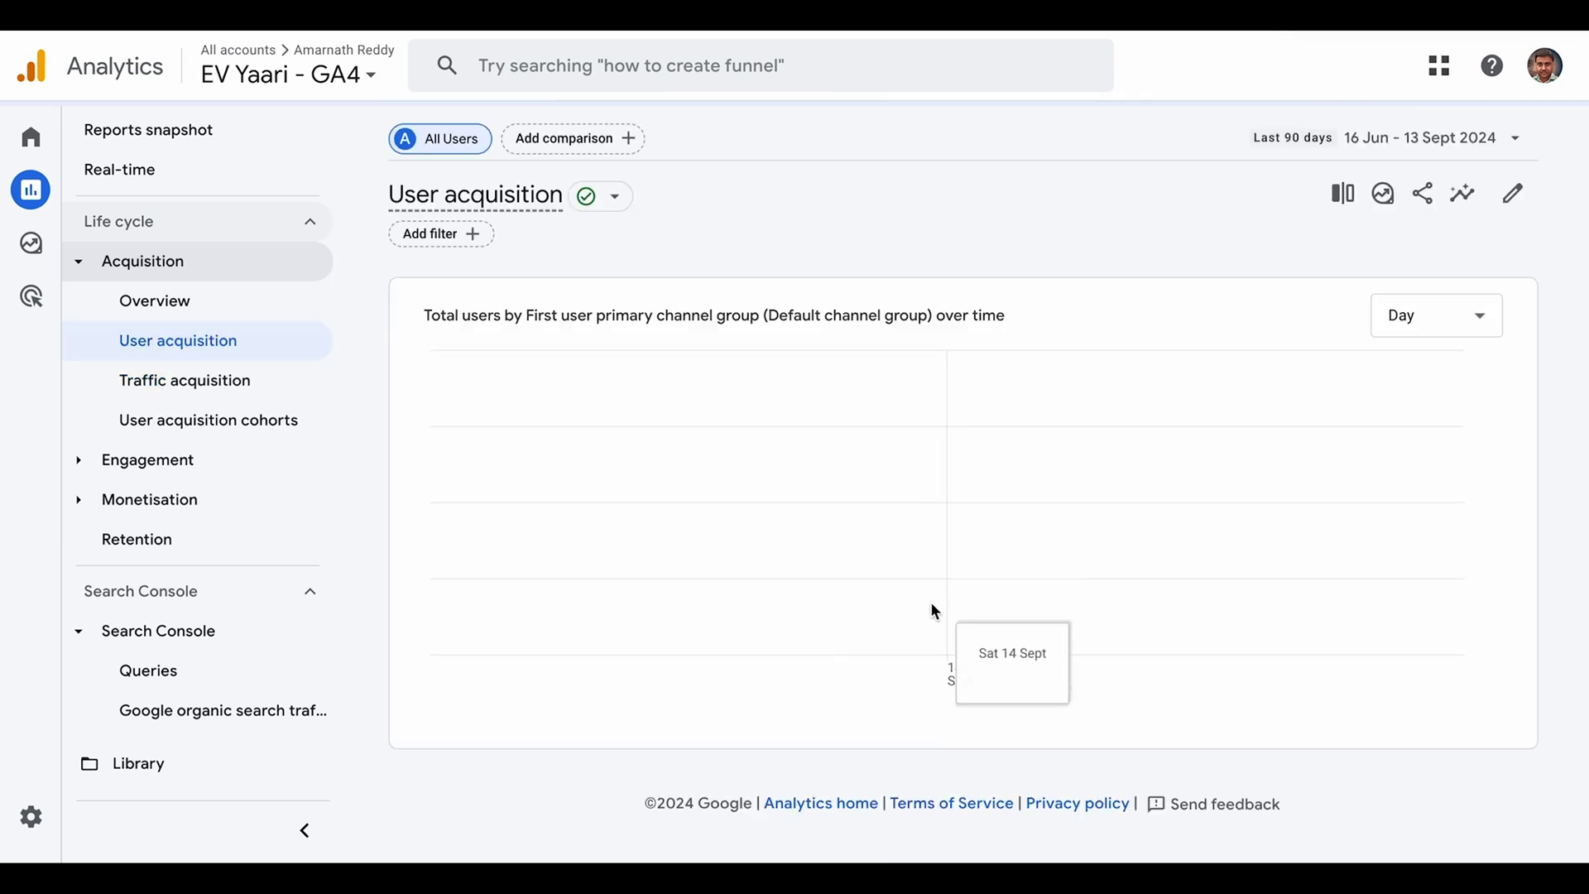
{"action": "scroll", "coordinate": [874, 645], "scroll_direction": "down", "scroll_amount": 5}
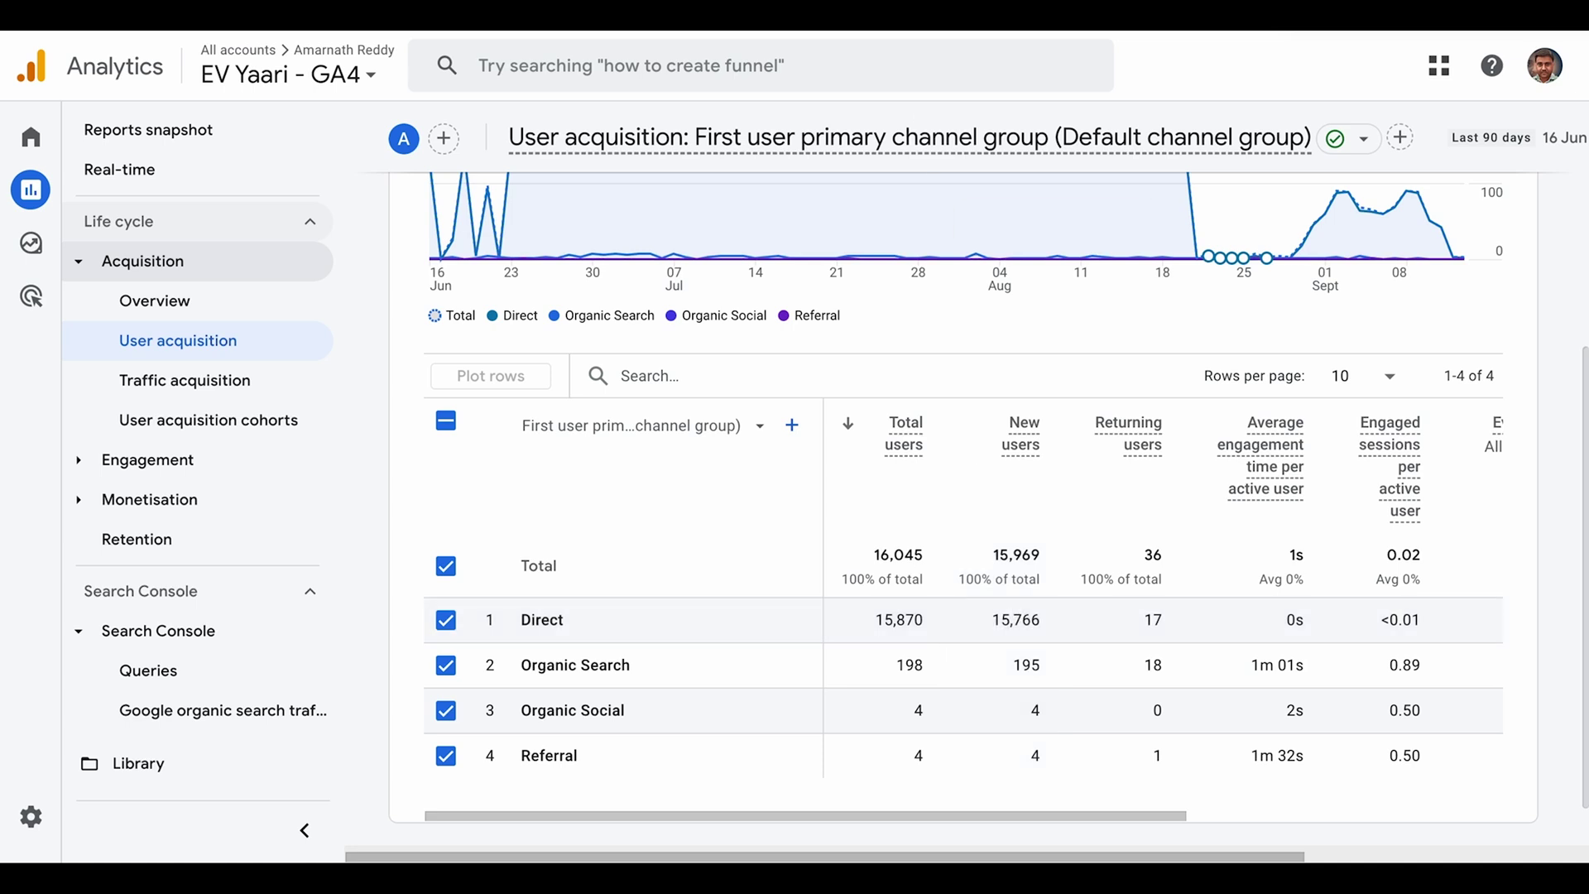
{"action": "key", "text": "ctrl+t"}
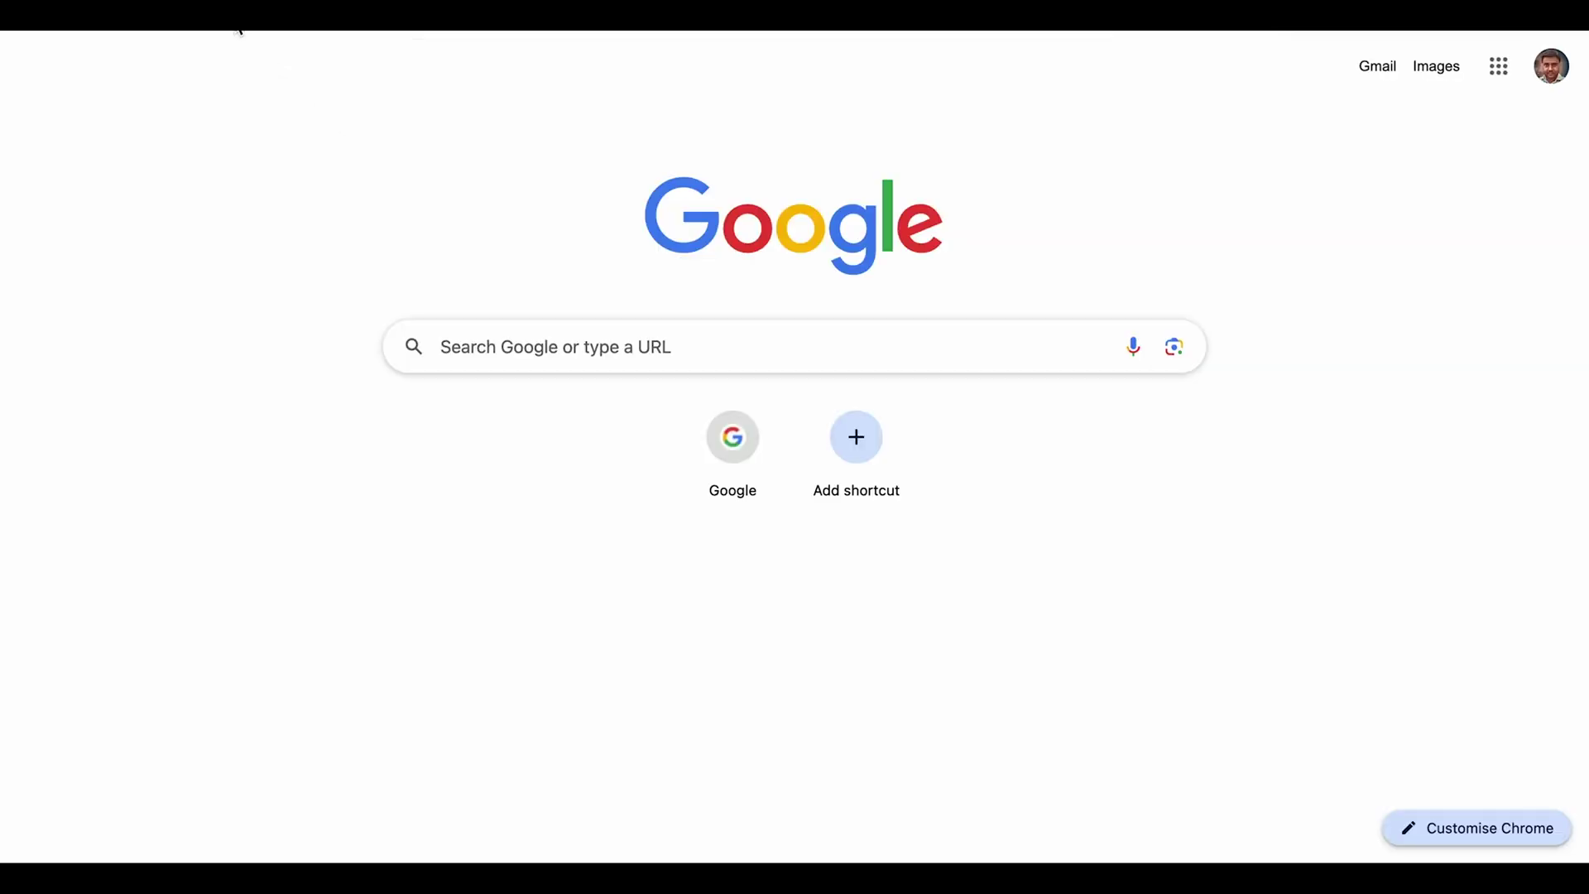
Step: In Search Console, check page indexing (344 indexed, 130 not indexed) and the search performance report
{"action": "left_click", "coordinate": [426, 33]}
{"action": "left_click", "coordinate": [478, 86]}
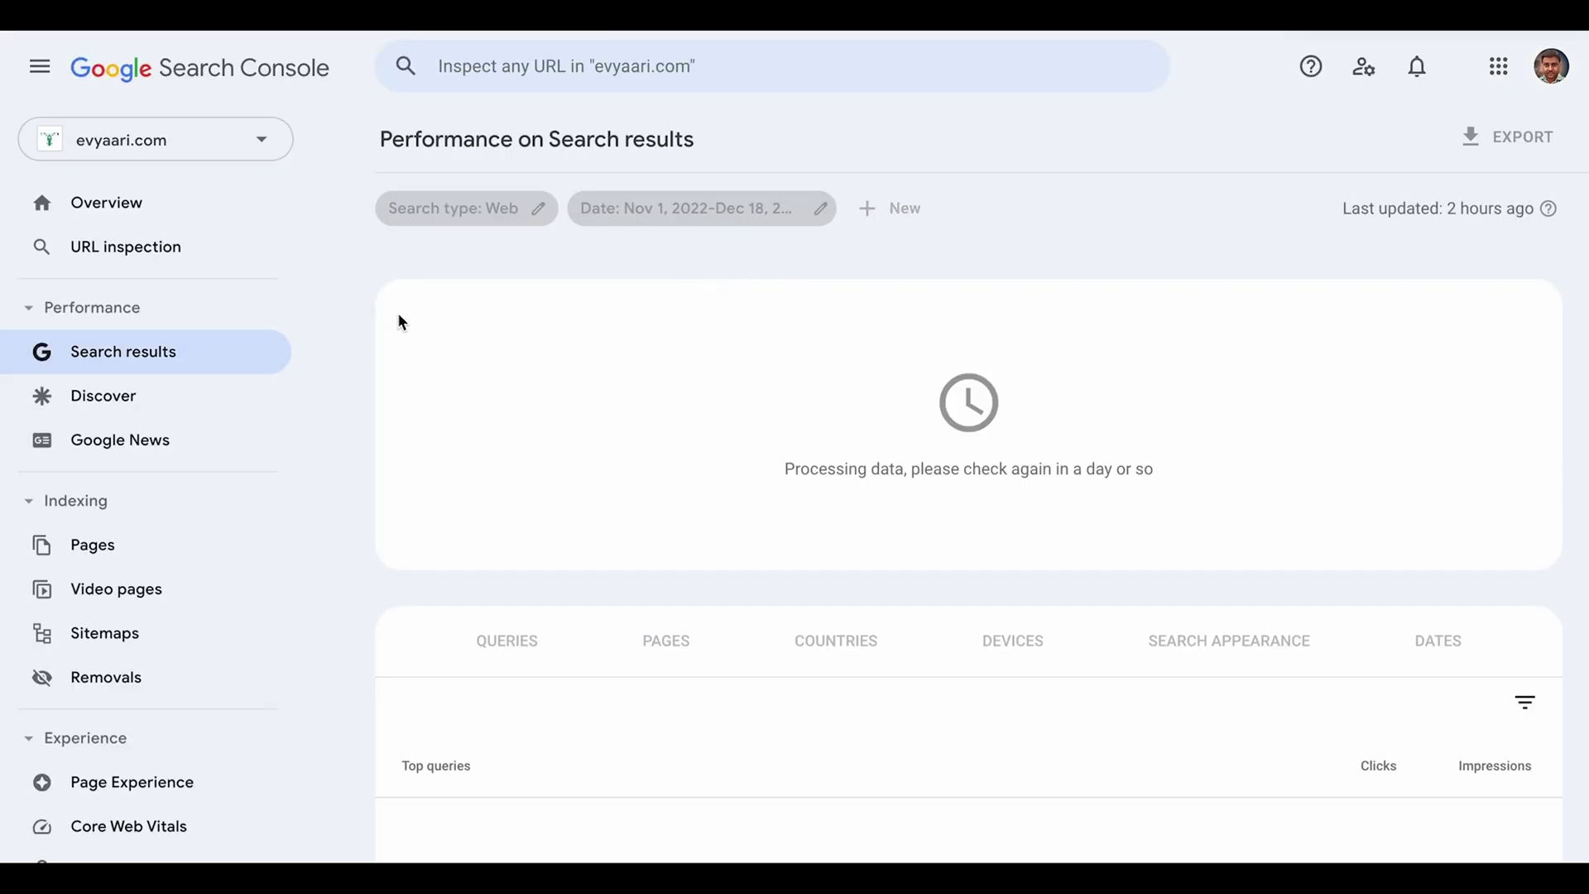
{"action": "left_click", "coordinate": [169, 543]}
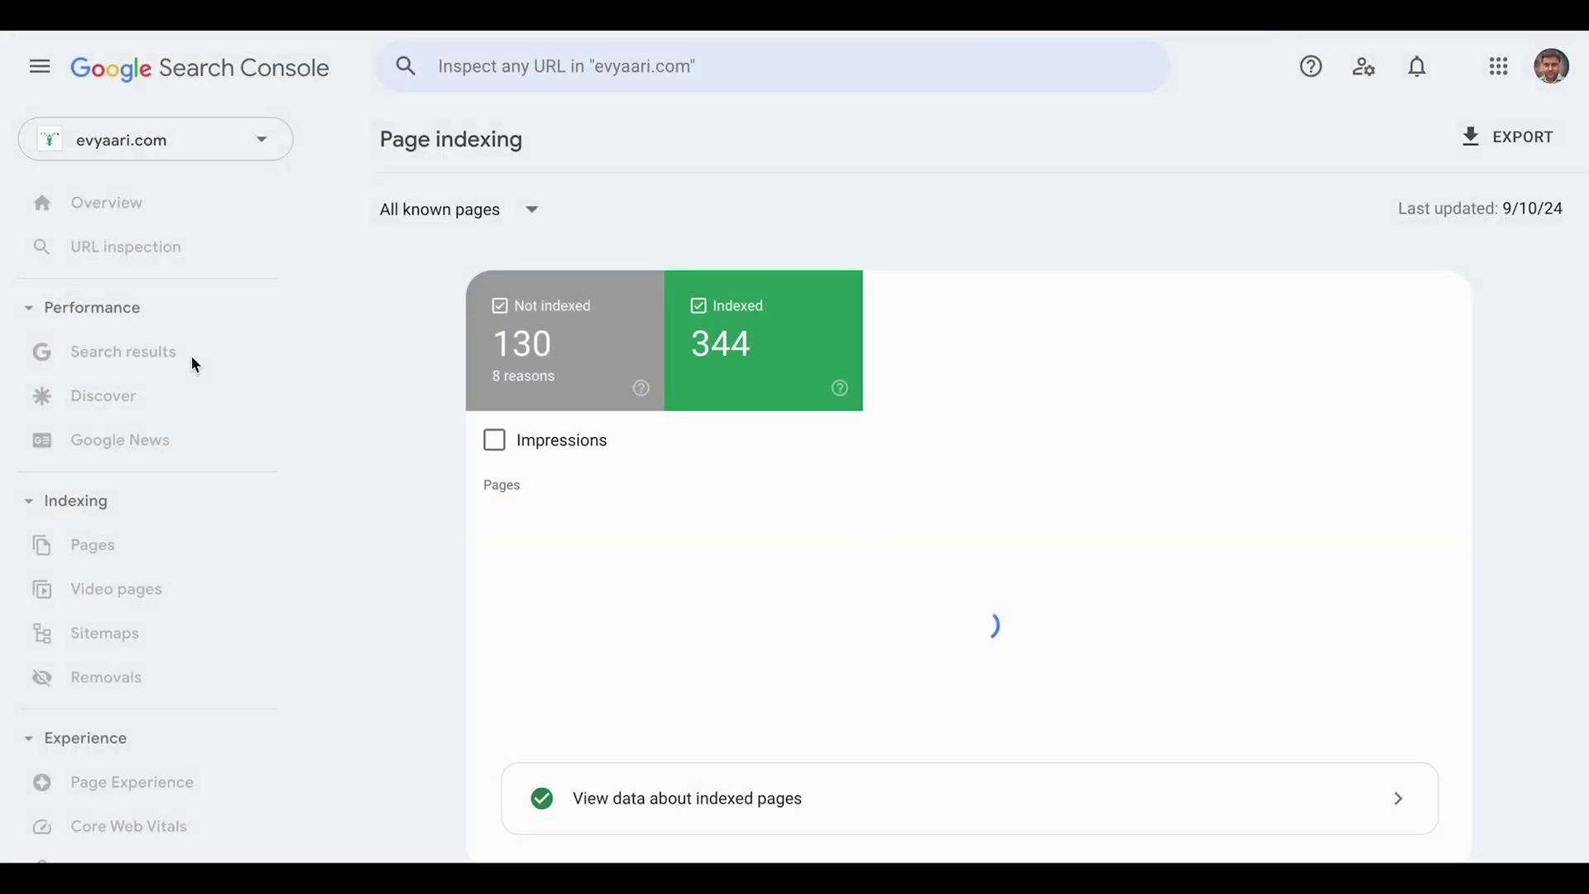
{"action": "left_click", "coordinate": [178, 355]}
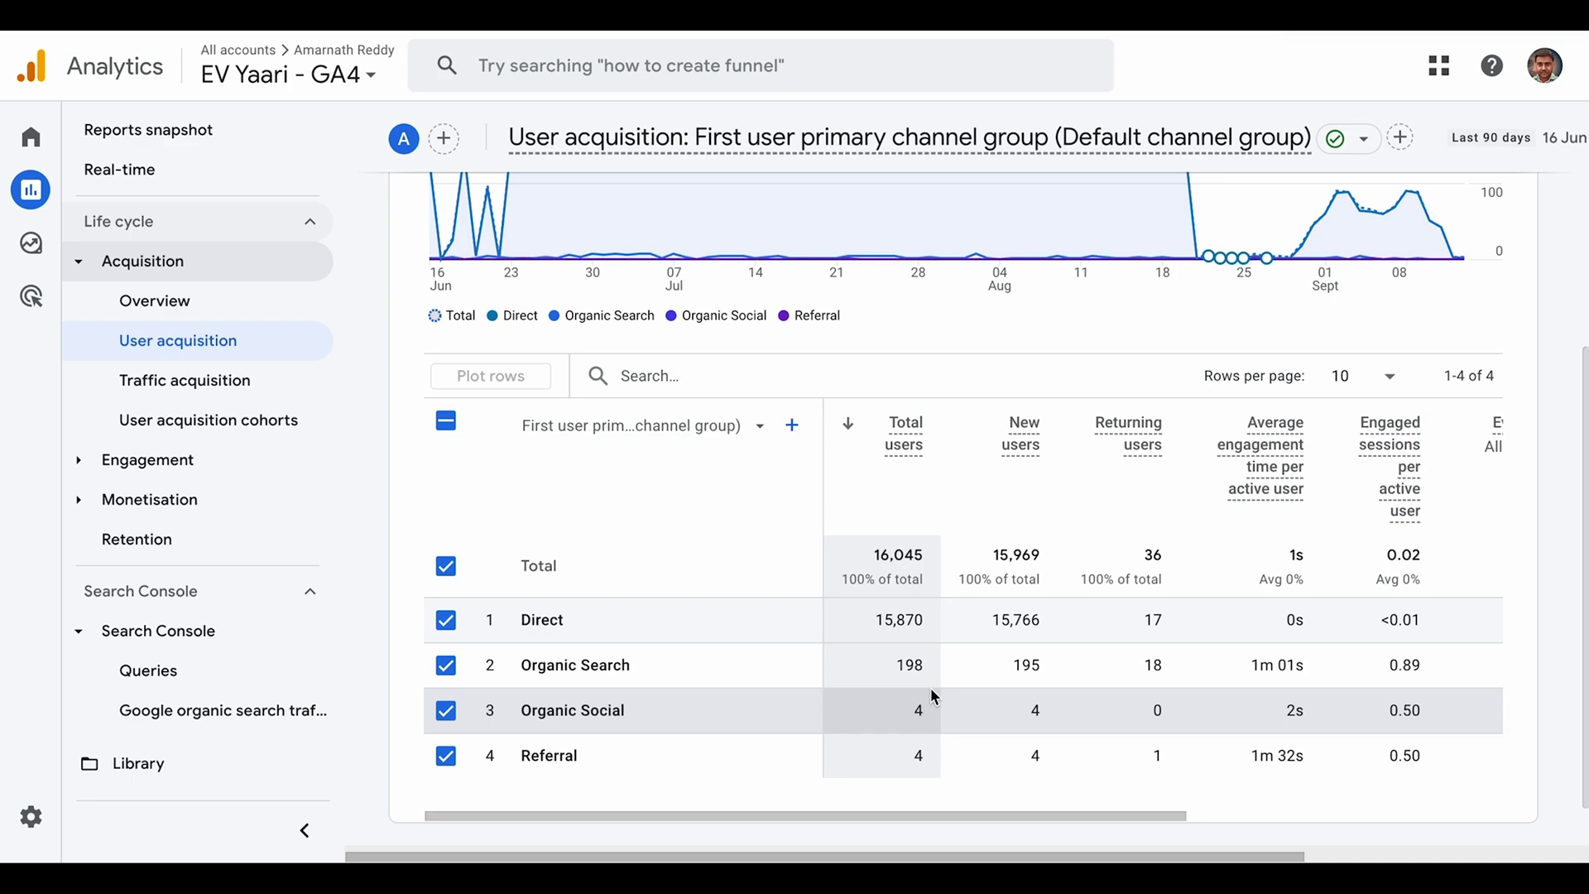
Step: Scroll through the User acquisition report to review its trend chart
{"action": "scroll", "coordinate": [933, 695], "scroll_direction": "up", "scroll_amount": 5}
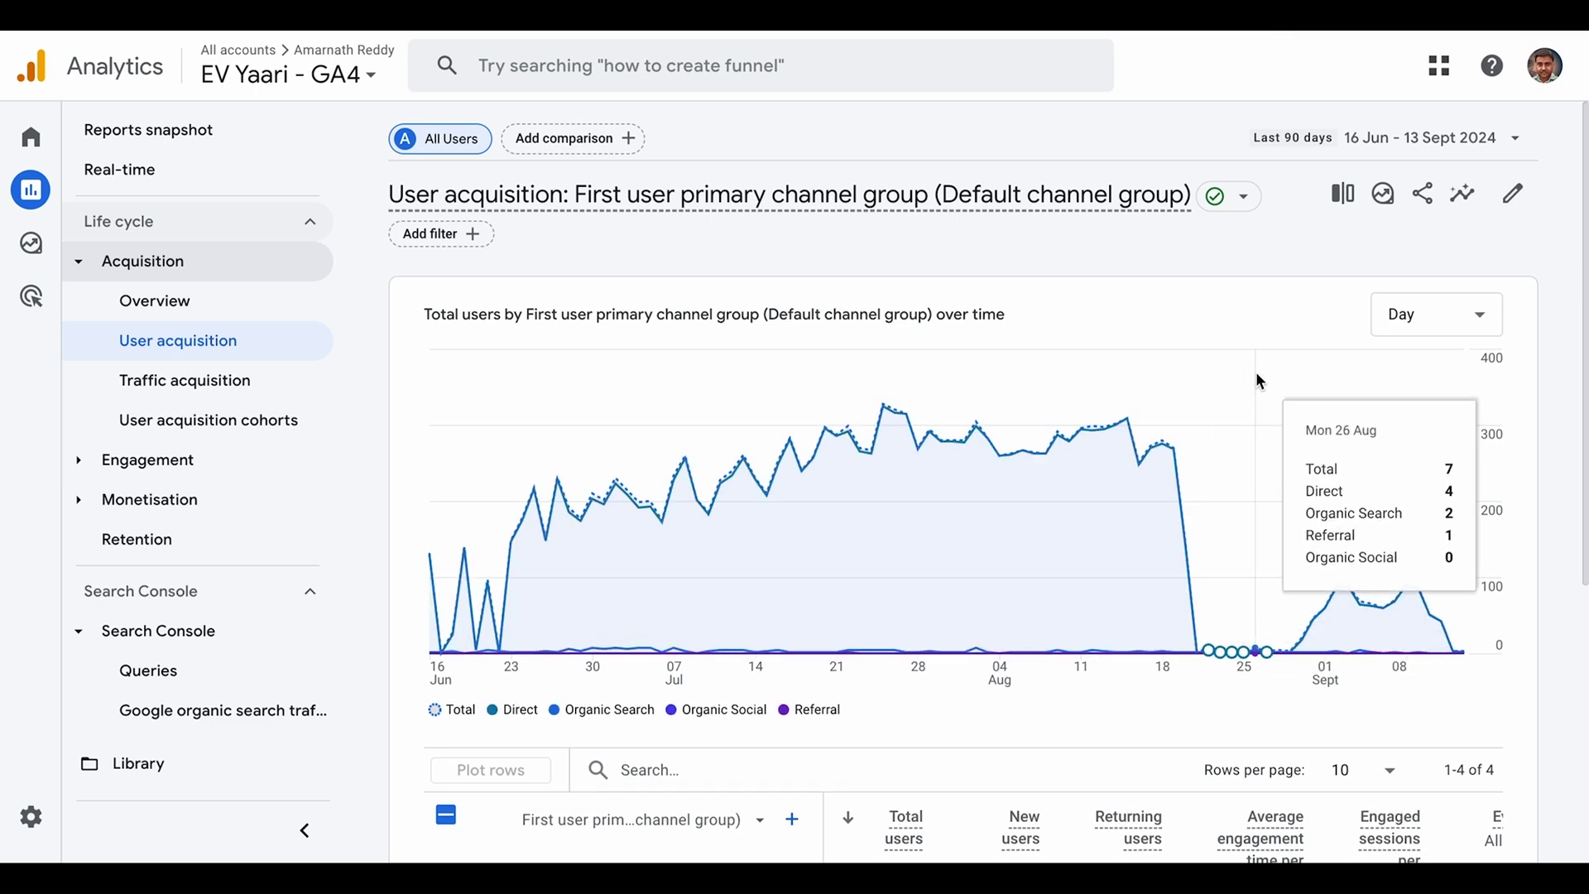
{"action": "scroll", "coordinate": [1209, 468], "scroll_direction": "down", "scroll_amount": 3}
{"action": "scroll", "coordinate": [1076, 482], "scroll_direction": "up", "scroll_amount": 2}
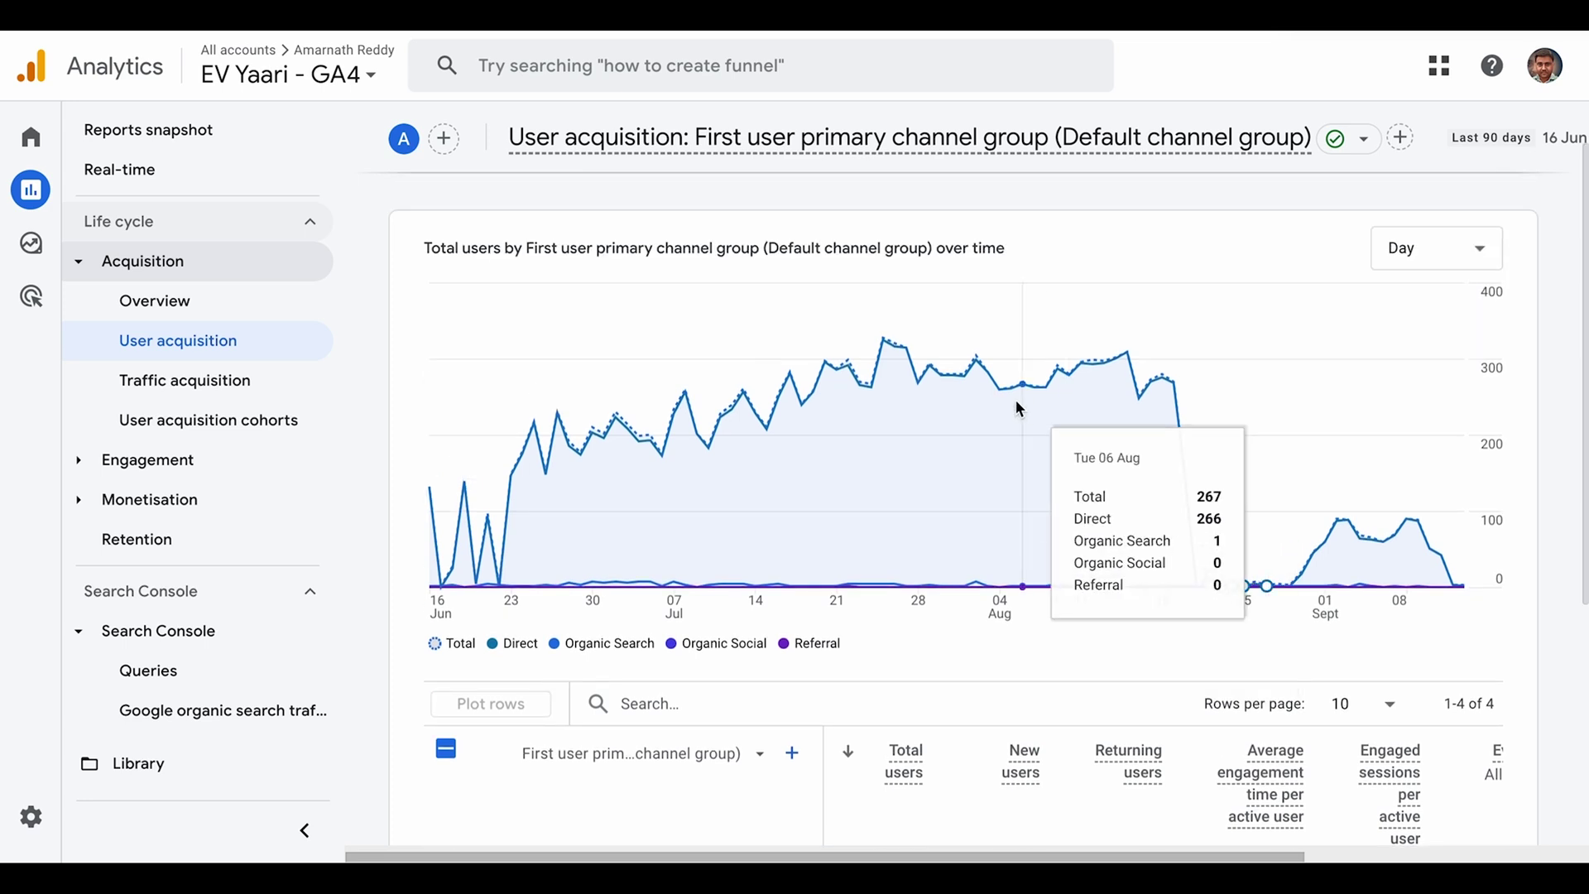
{"action": "scroll", "coordinate": [1217, 341], "scroll_direction": "down", "scroll_amount": 2}
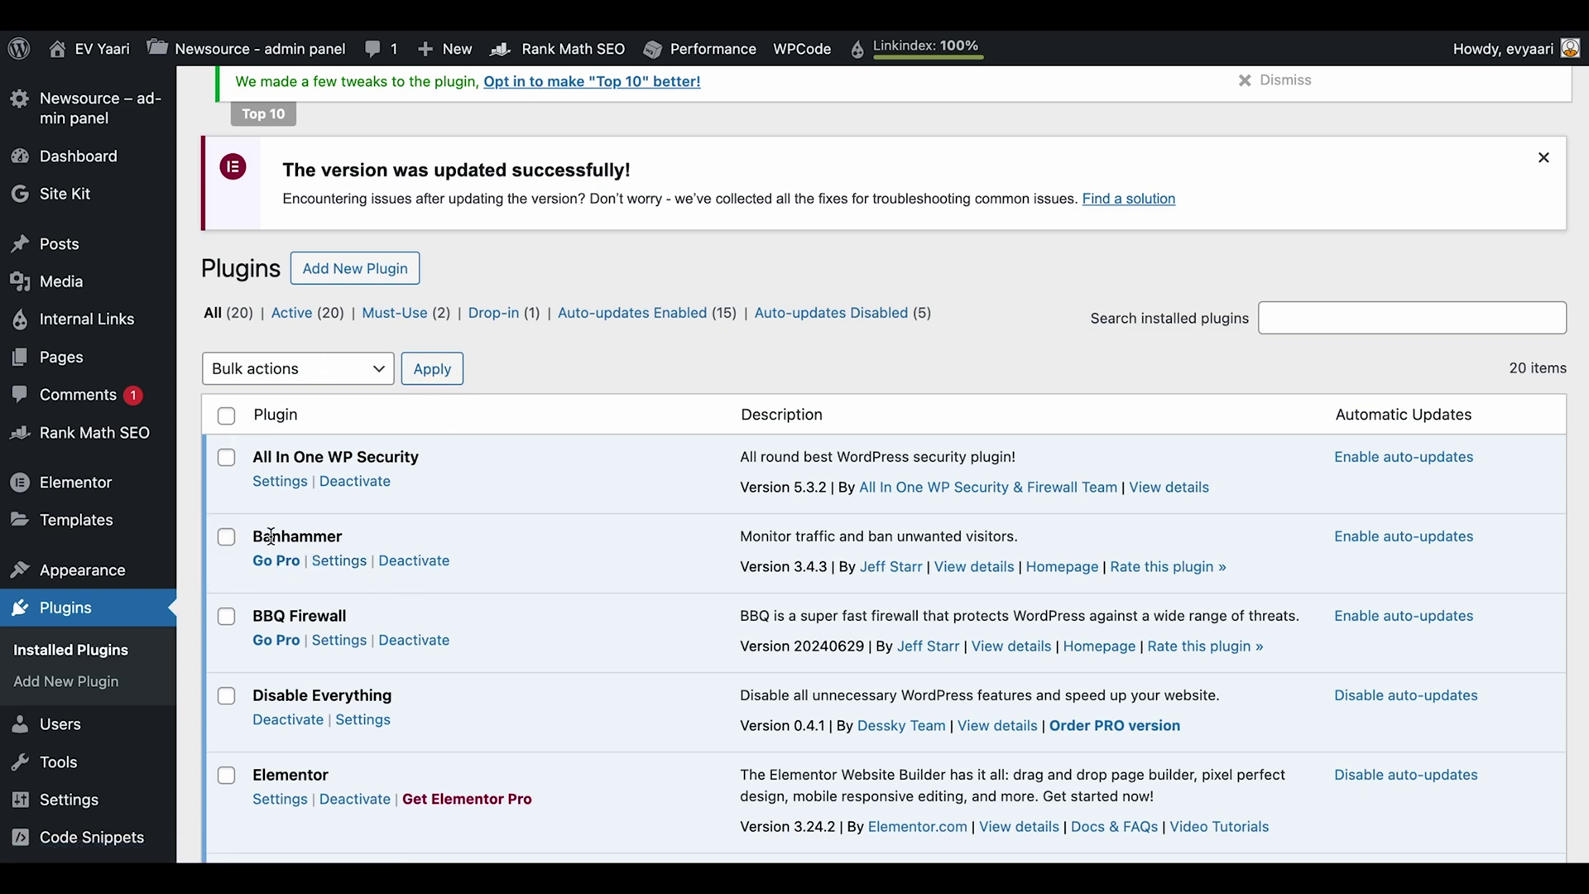
Step: Open Banhammer's settings, dismiss the Top 10 opt-in notice, and review the protection options
{"action": "left_click", "coordinate": [347, 564]}
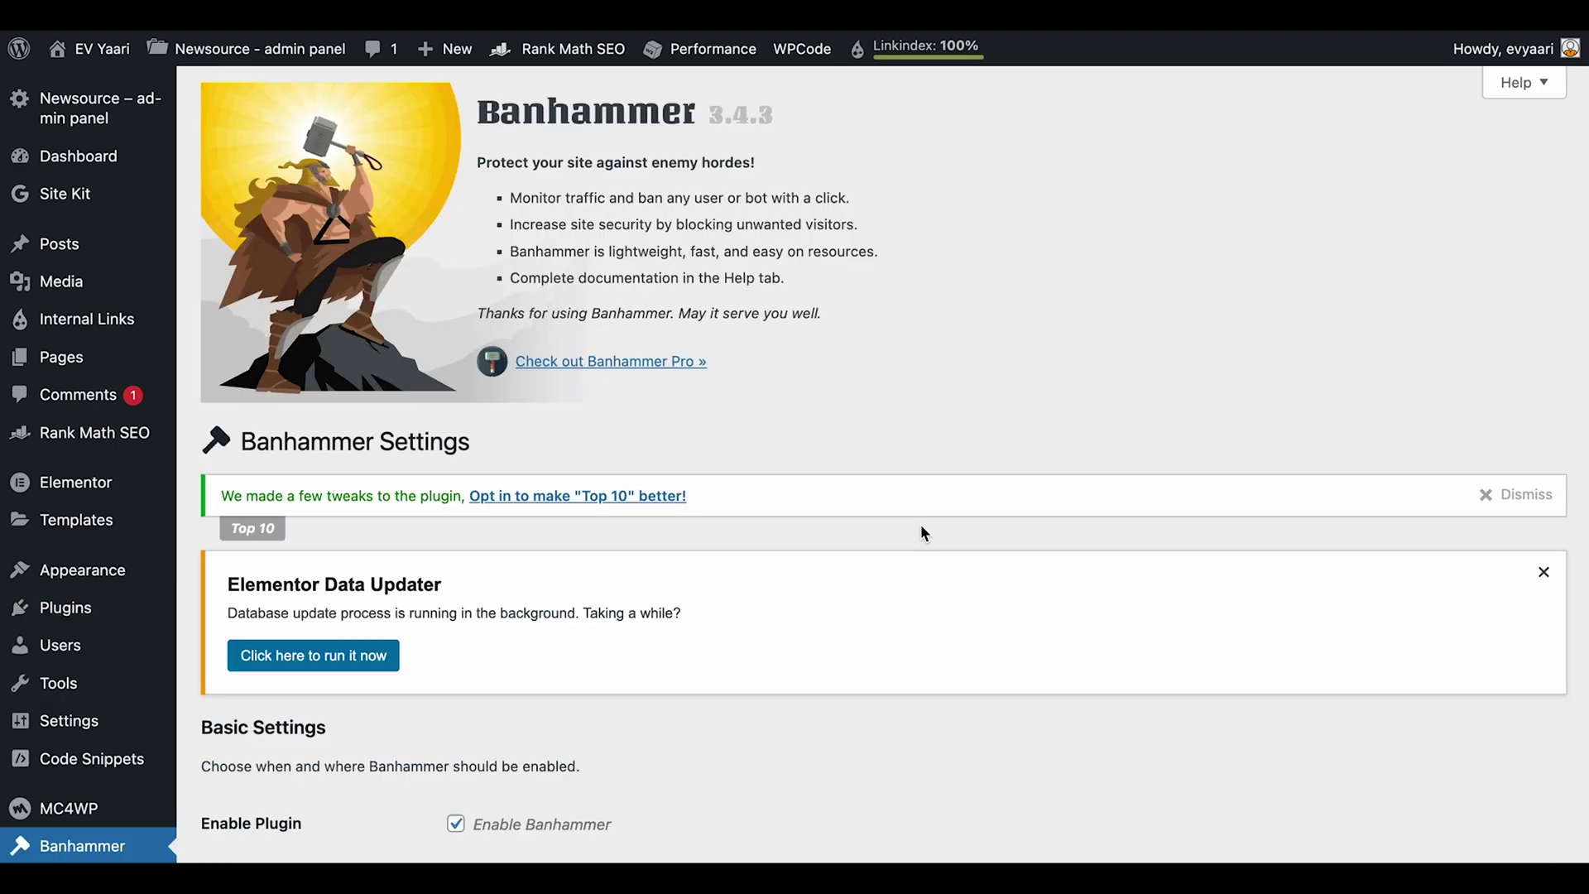
{"action": "left_click", "coordinate": [1514, 494]}
{"action": "scroll", "coordinate": [917, 539], "scroll_direction": "down", "scroll_amount": 4}
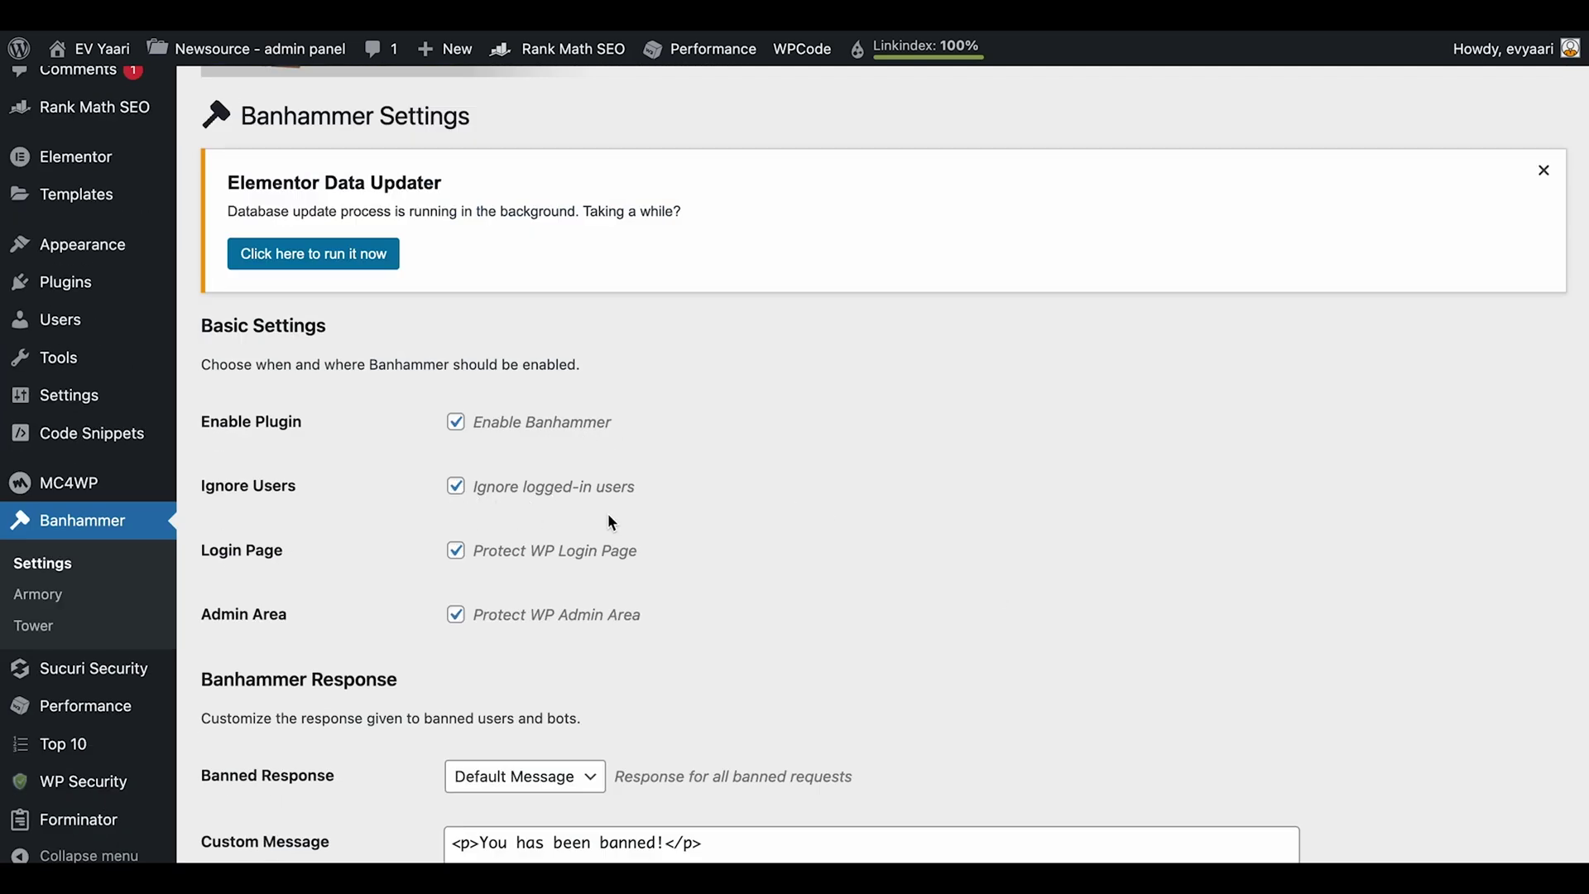
{"action": "scroll", "coordinate": [704, 573], "scroll_direction": "down", "scroll_amount": 3}
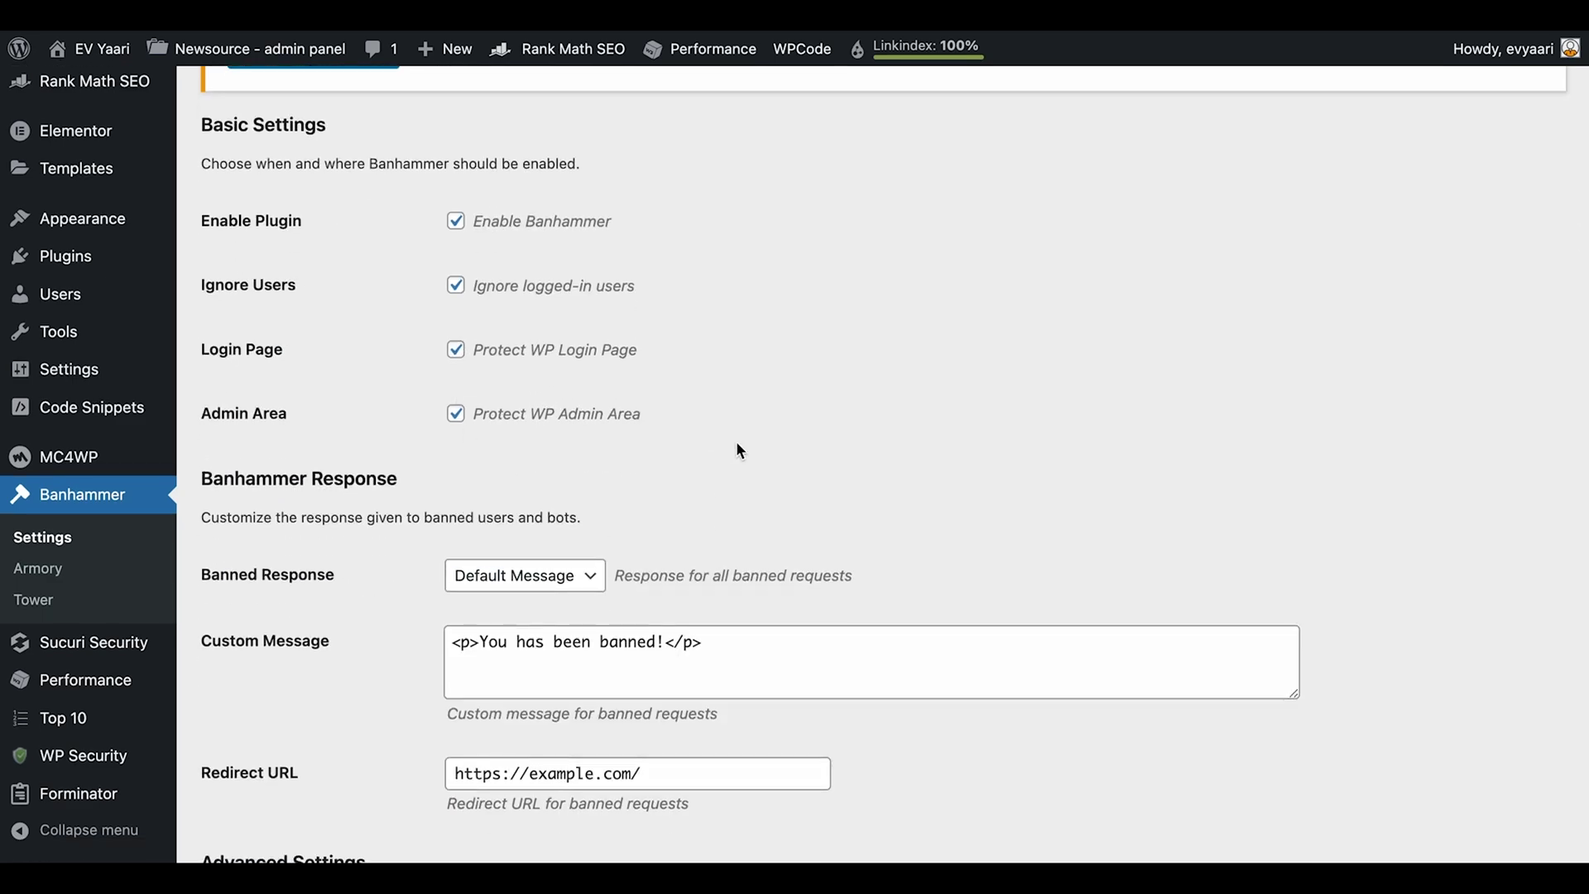
{"action": "scroll", "coordinate": [737, 440], "scroll_direction": "down", "scroll_amount": 3}
{"action": "scroll", "coordinate": [384, 479], "scroll_direction": "down", "scroll_amount": 3}
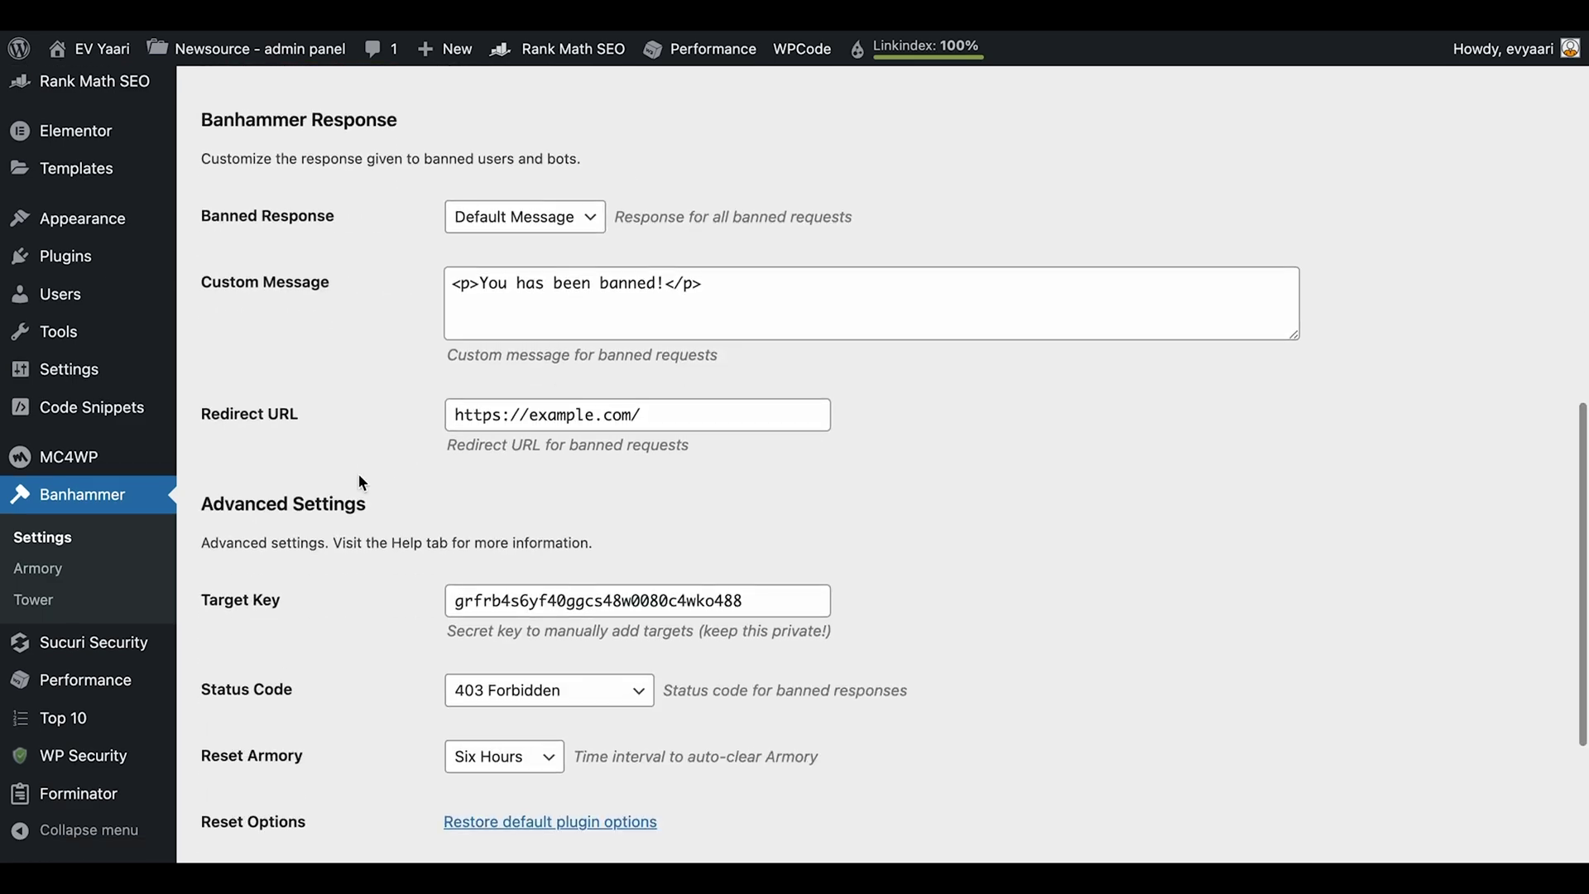
{"action": "scroll", "coordinate": [368, 522], "scroll_direction": "down", "scroll_amount": 2}
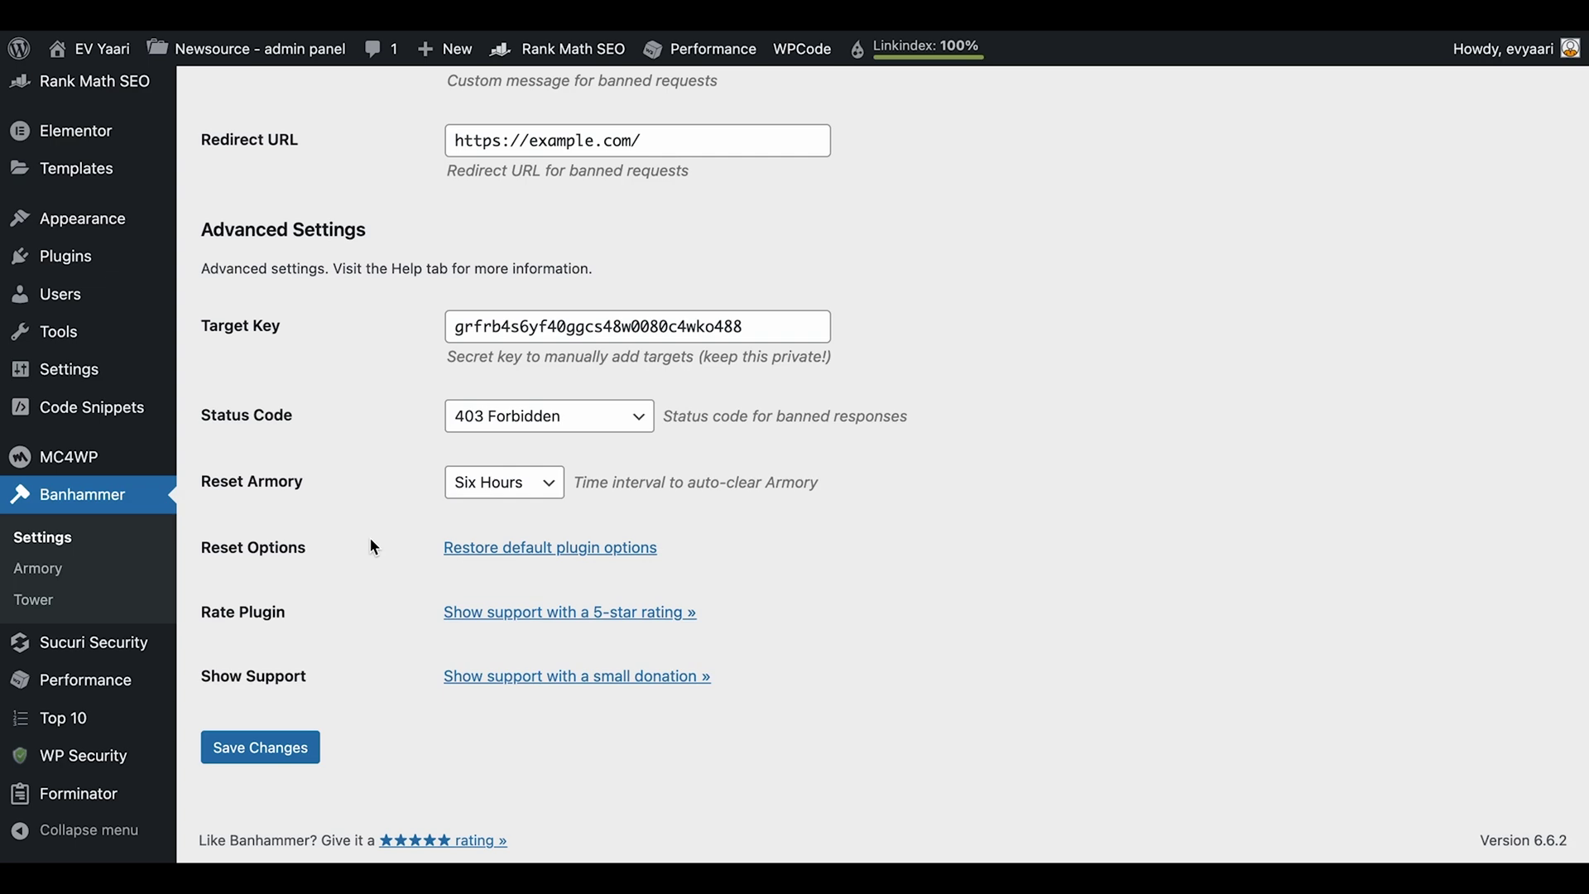
{"action": "scroll", "coordinate": [370, 546], "scroll_direction": "up", "scroll_amount": 15}
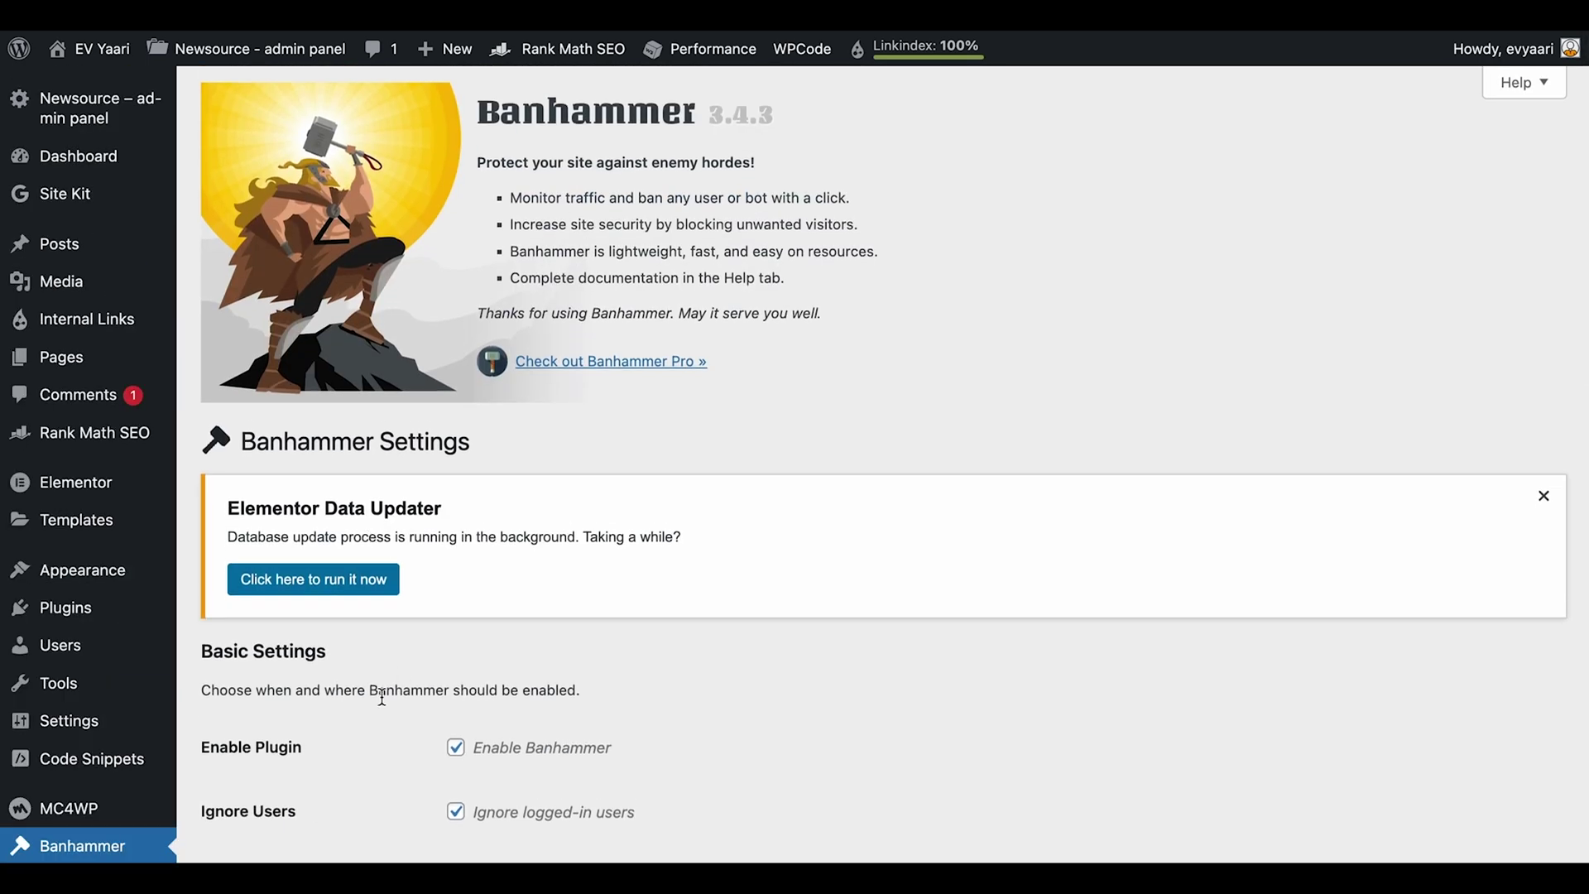
{"action": "scroll", "coordinate": [377, 679], "scroll_direction": "down", "scroll_amount": 3}
{"action": "mouse_move", "coordinate": [107, 371]}
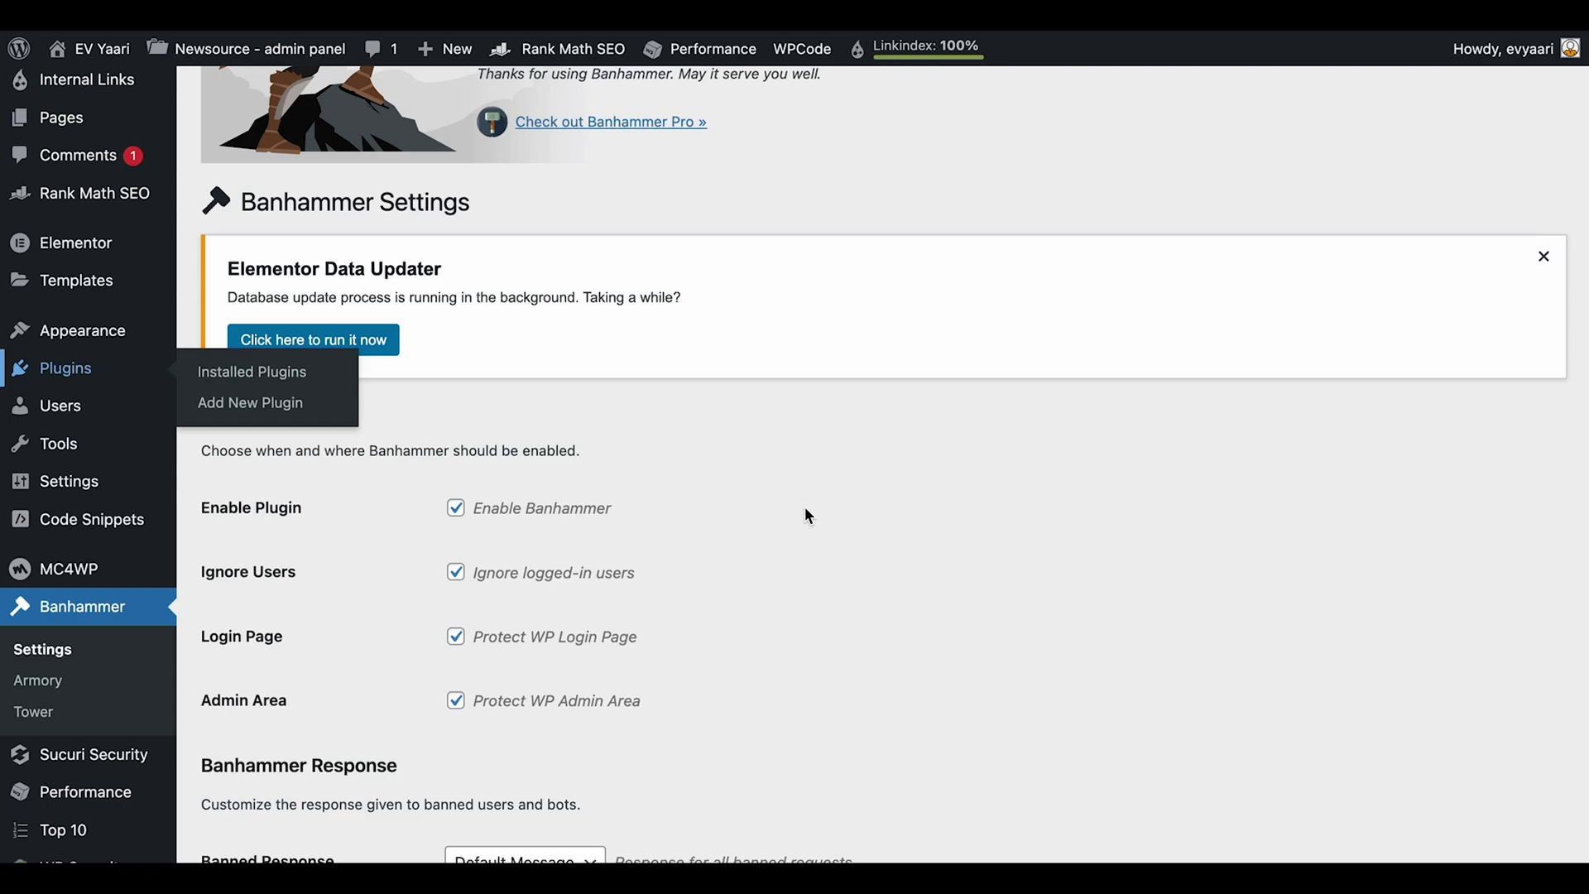
Step: Scroll down the WordPress Installed Plugins list
{"action": "scroll", "coordinate": [807, 515], "scroll_direction": "down", "scroll_amount": 3}
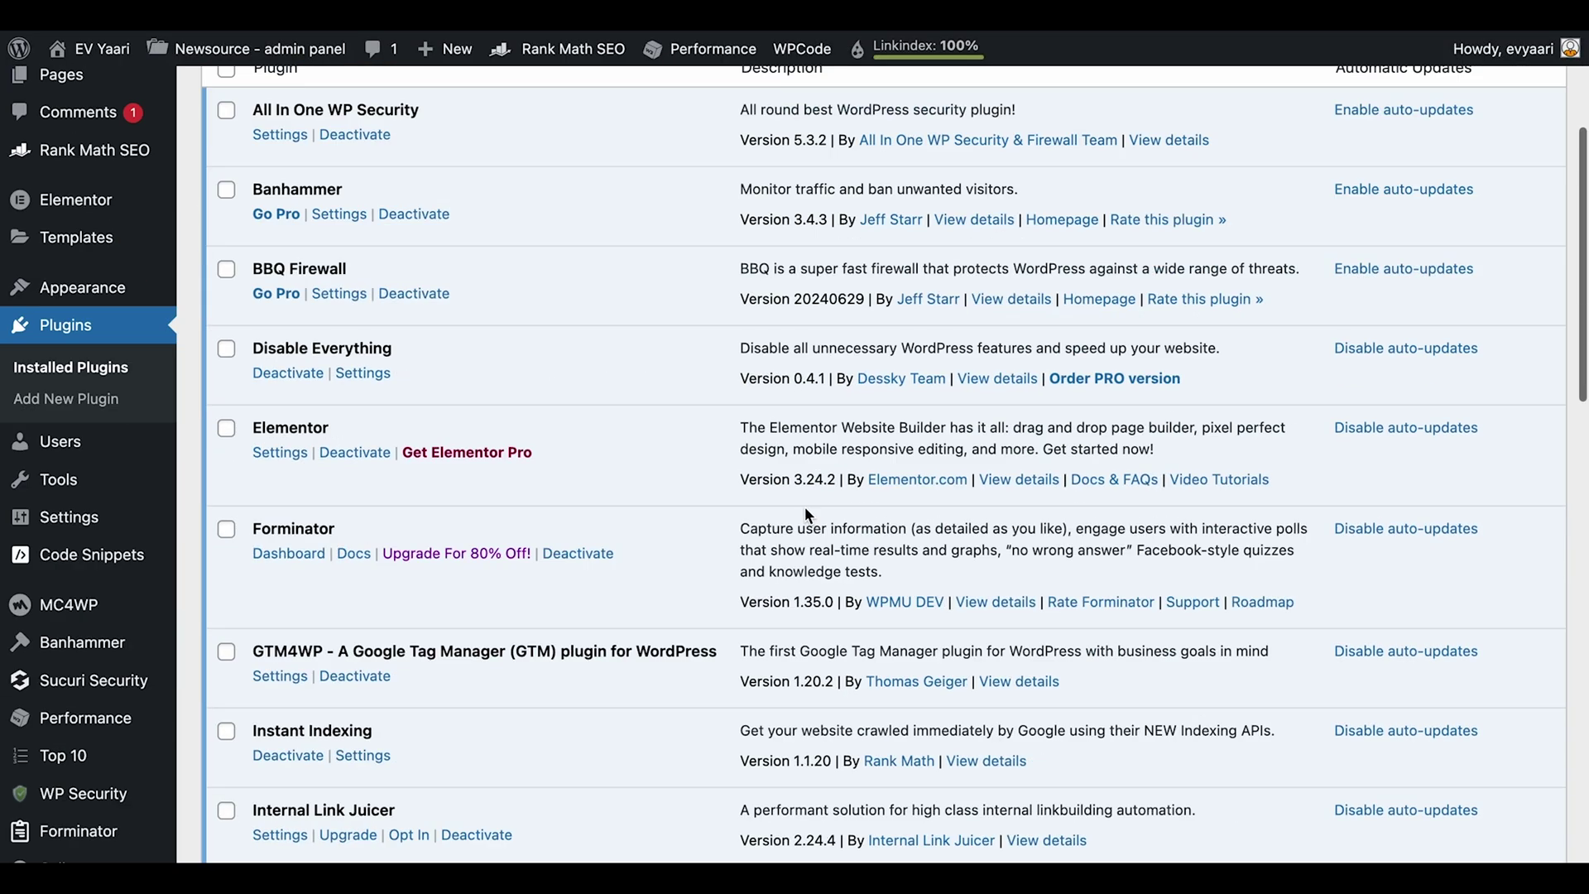
{"action": "scroll", "coordinate": [646, 592], "scroll_direction": "down", "scroll_amount": 10}
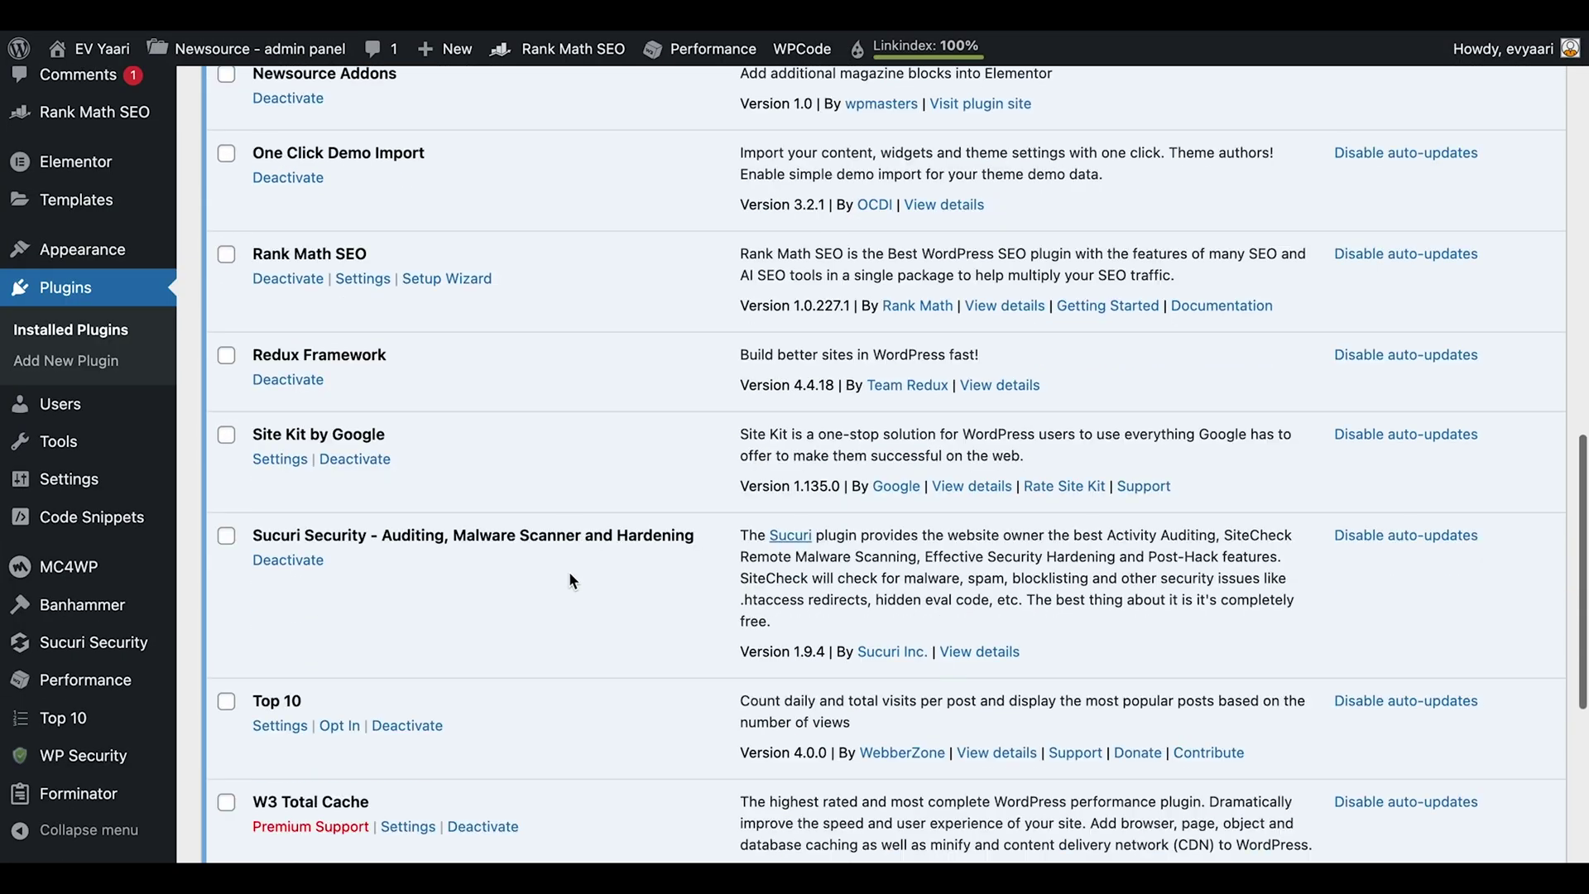
{"action": "scroll", "coordinate": [569, 573], "scroll_direction": "down", "scroll_amount": 1}
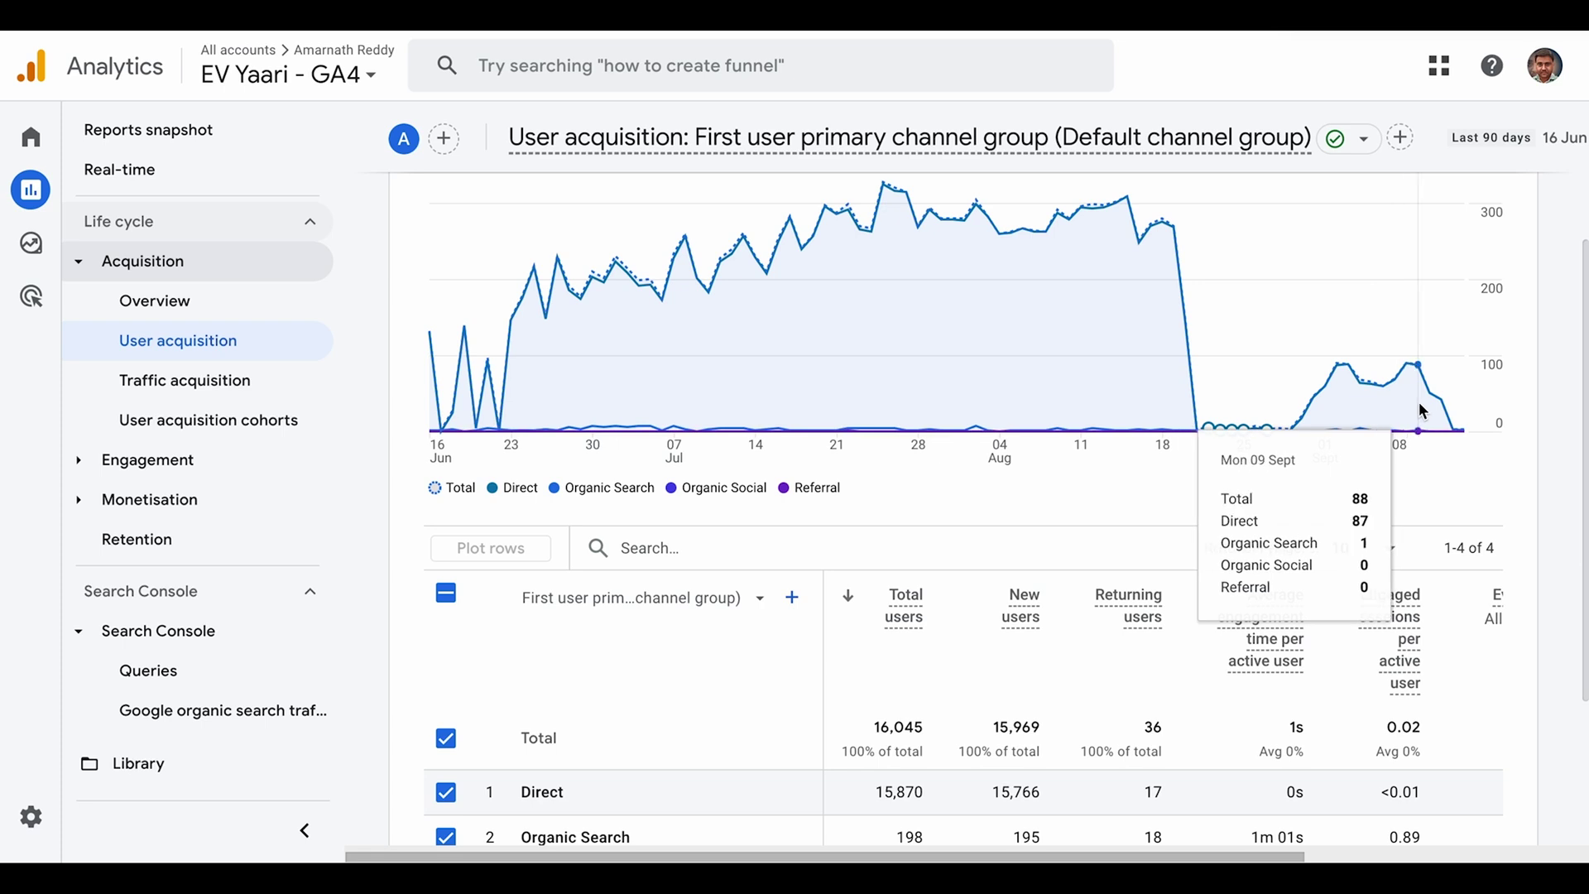
Step: Deselect all channel rows in the User acquisition table
{"action": "scroll", "coordinate": [1214, 464], "scroll_direction": "up", "scroll_amount": 1}
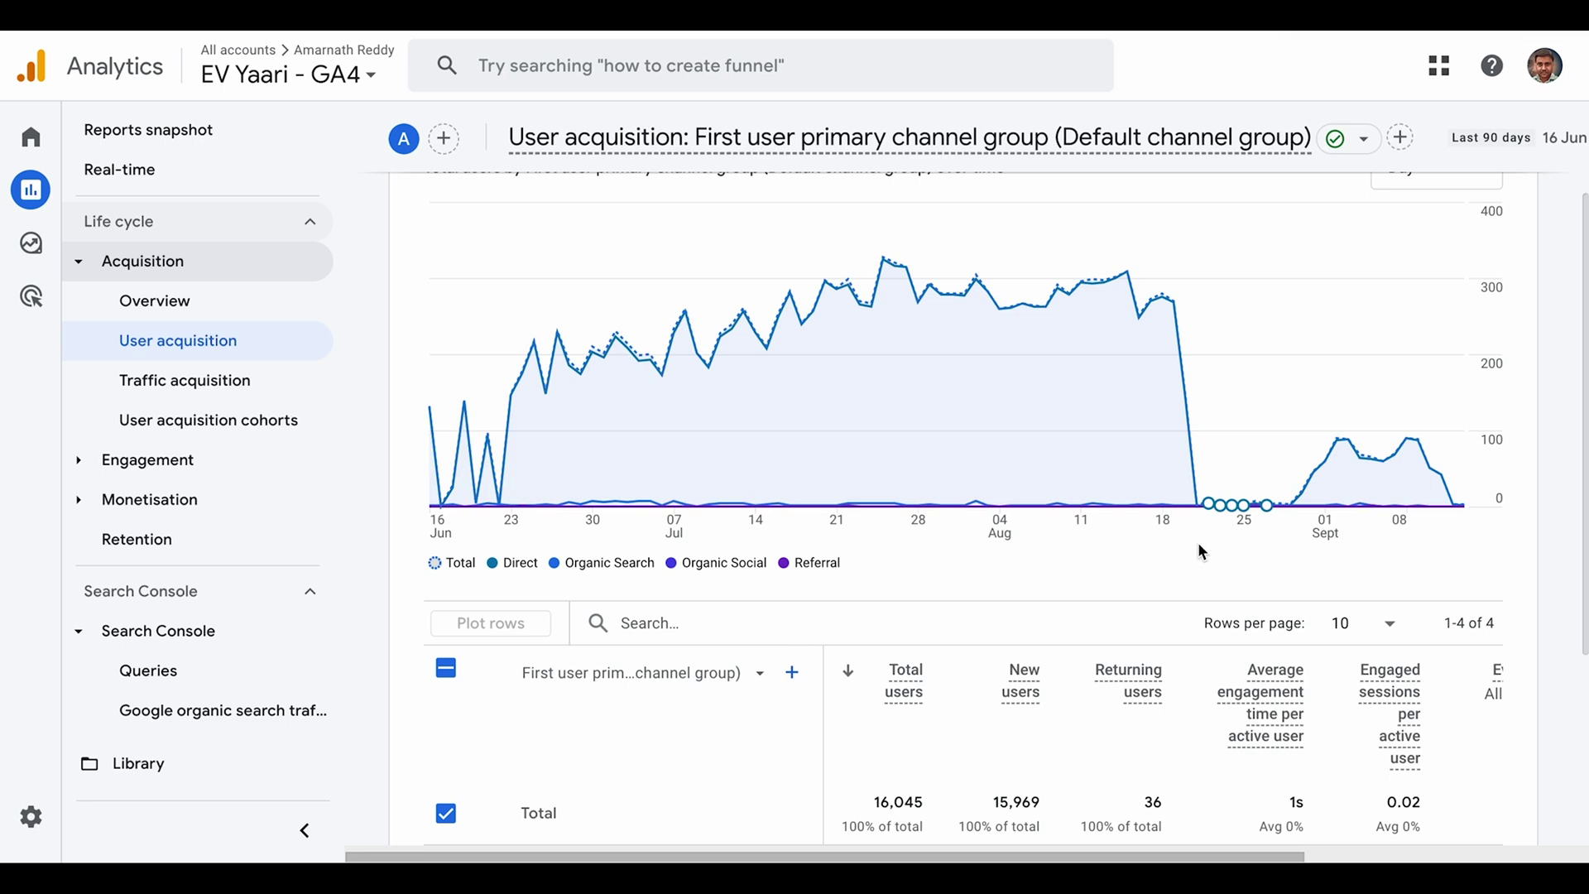
{"action": "scroll", "coordinate": [841, 508], "scroll_direction": "down", "scroll_amount": 4}
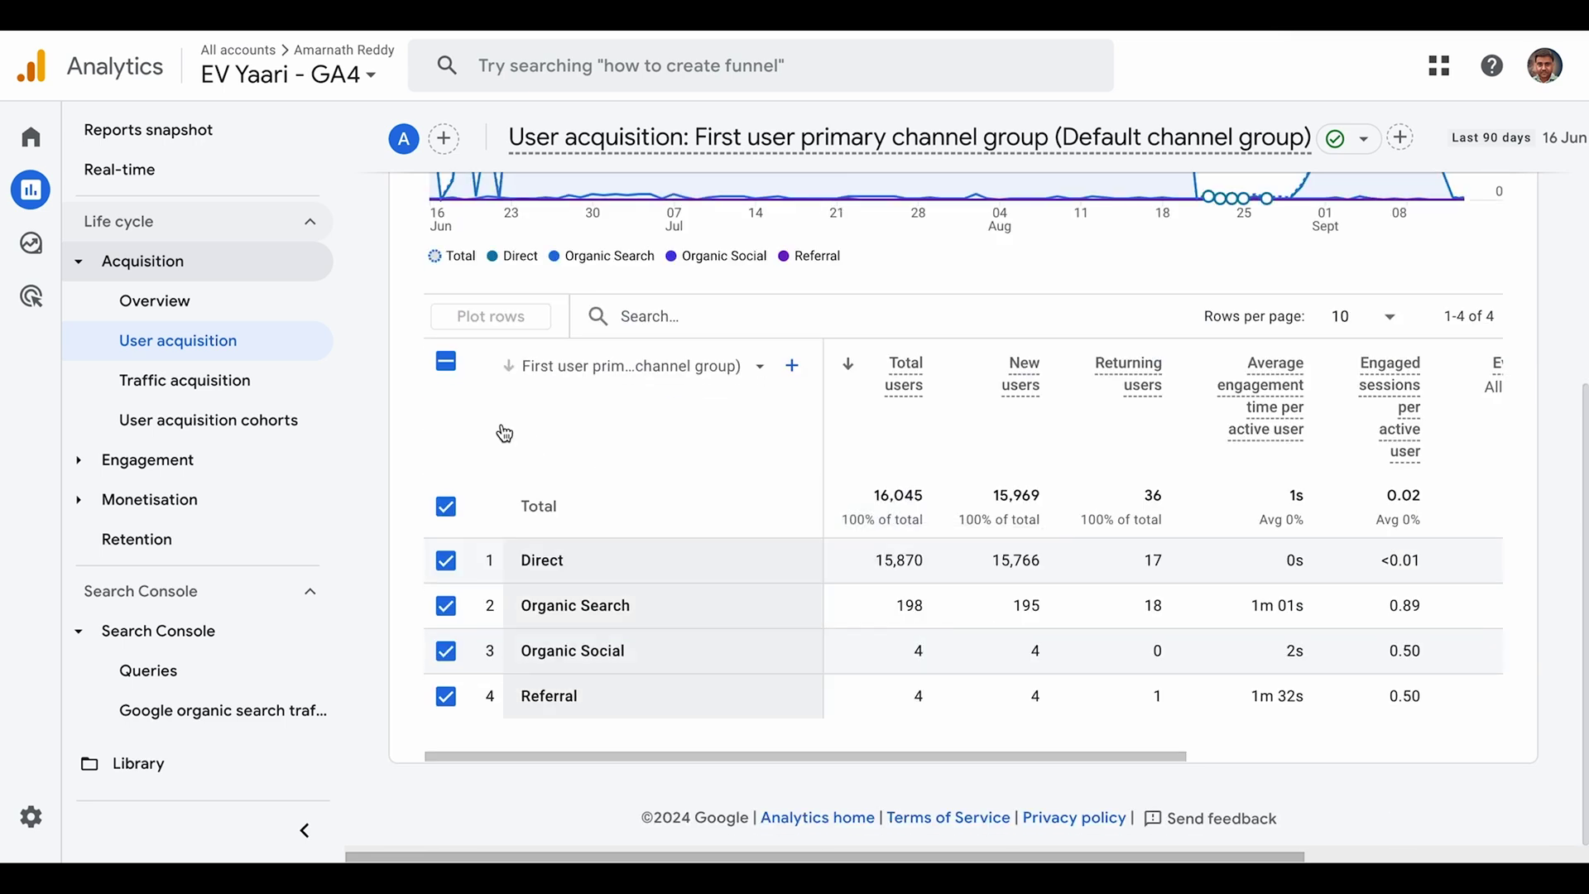
{"action": "left_click", "coordinate": [447, 364]}
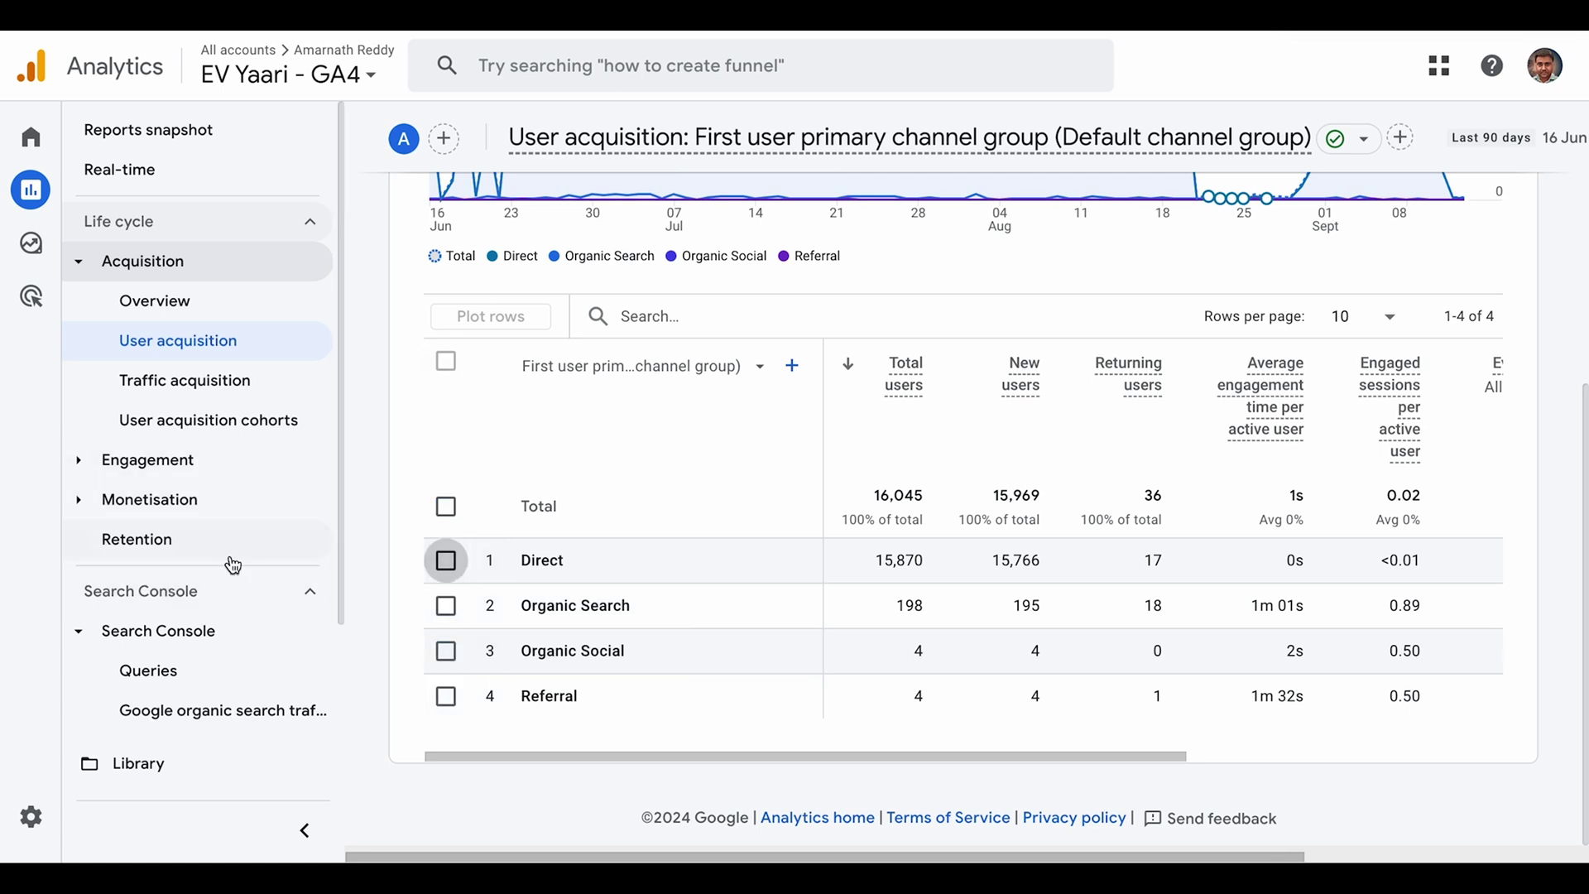
Step: Expand User attributes in the navigation and open its Overview report
{"action": "scroll", "coordinate": [269, 500], "scroll_direction": "down", "scroll_amount": 2}
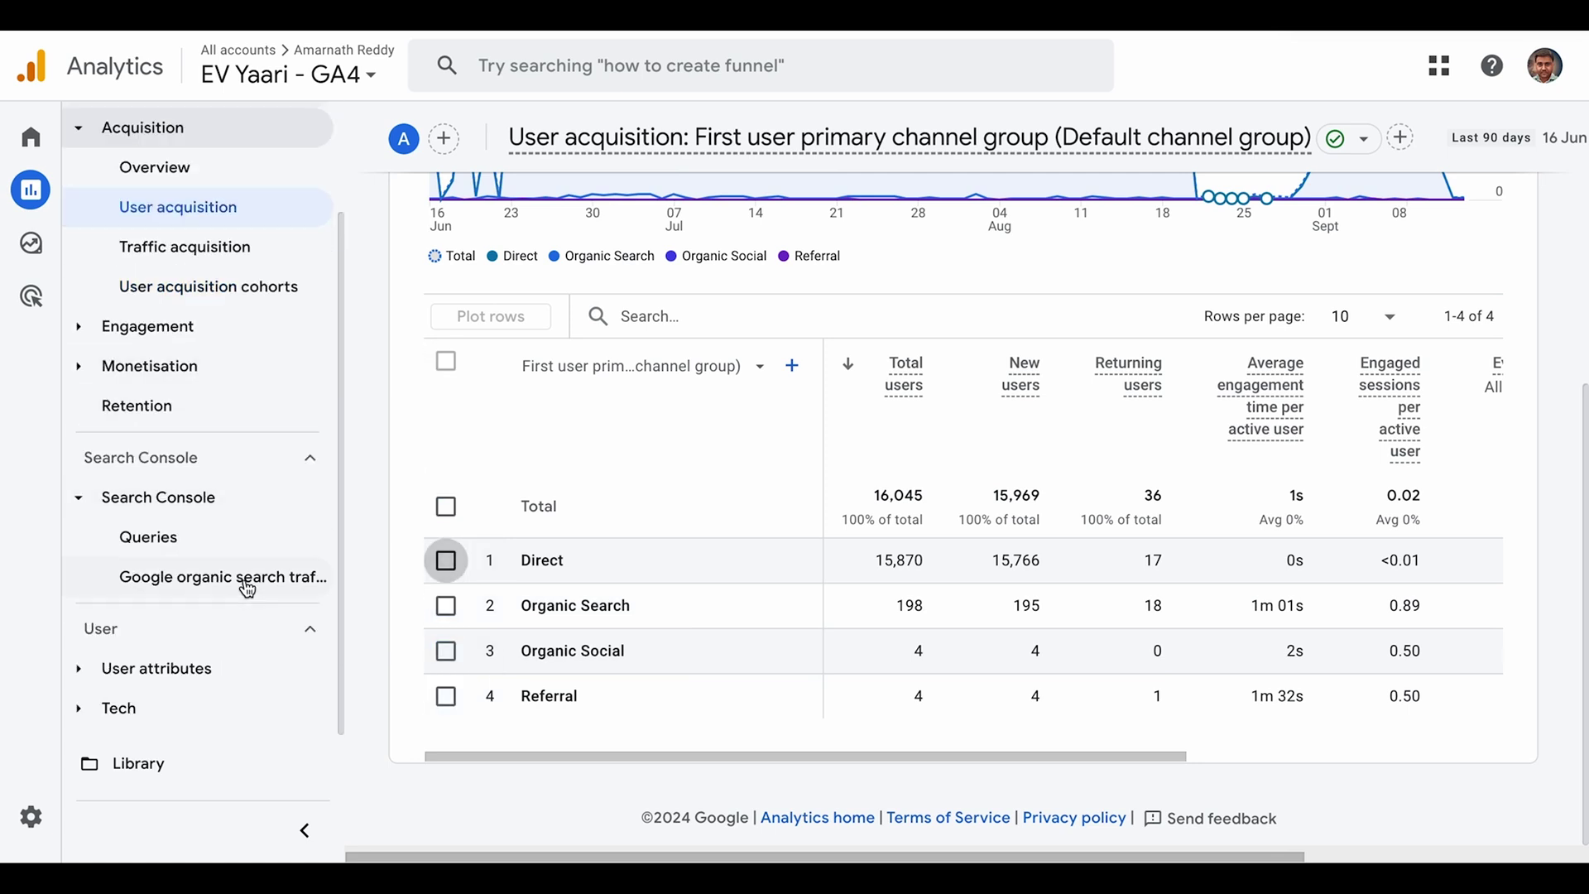
{"action": "left_click", "coordinate": [223, 672]}
{"action": "scroll", "coordinate": [226, 662], "scroll_direction": "down", "scroll_amount": 2}
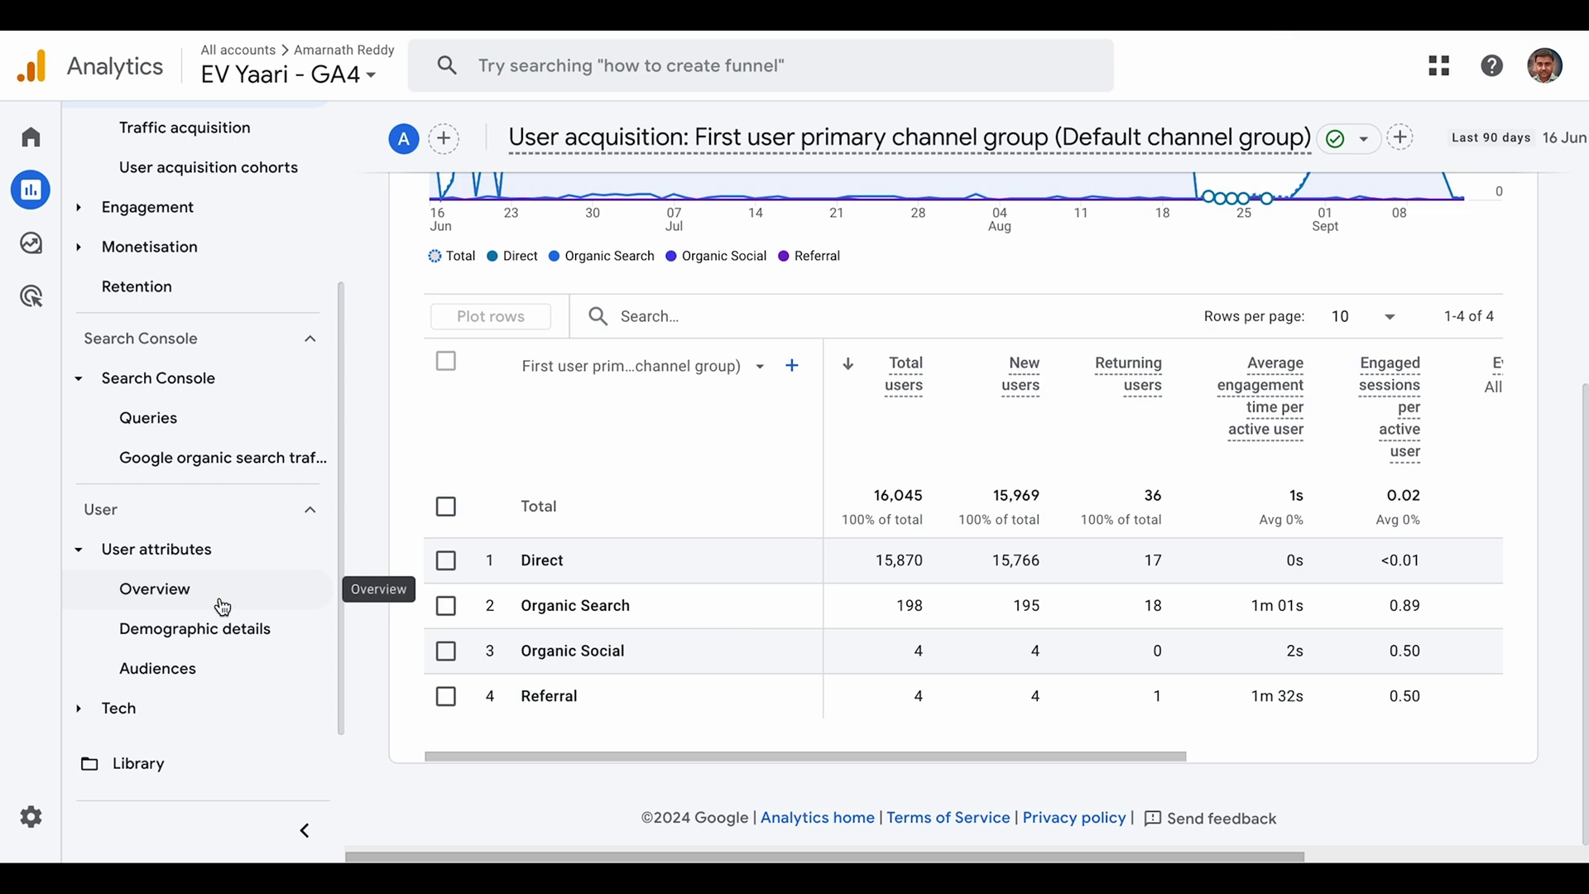
{"action": "left_click", "coordinate": [220, 607]}
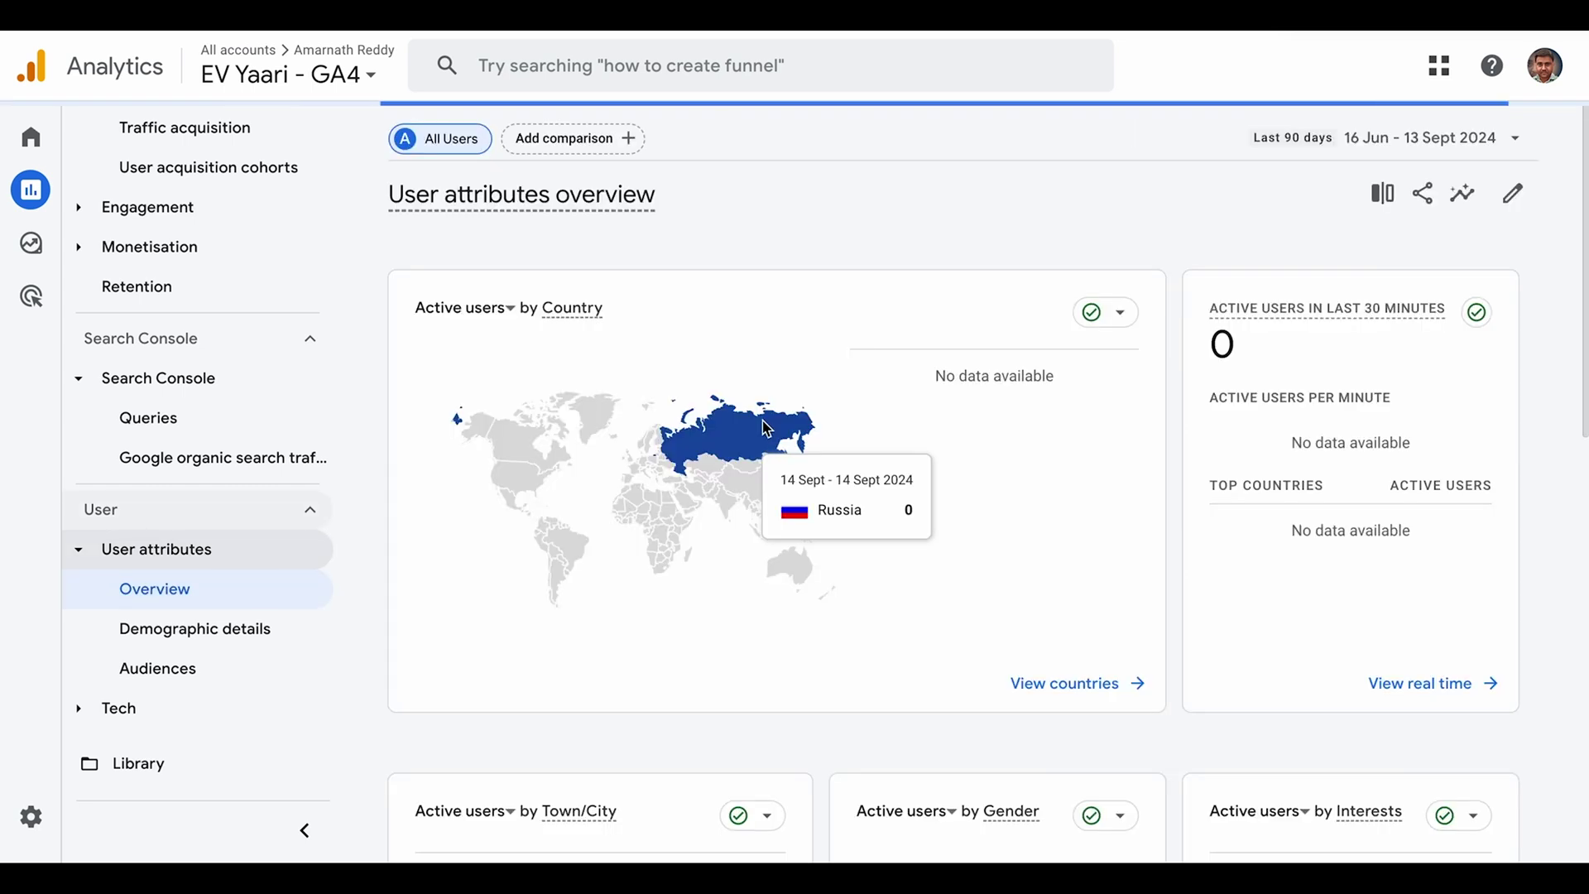
Step: Scroll to the Active users by Language card, where Chinese is the dominant language
{"action": "scroll", "coordinate": [1174, 444], "scroll_direction": "down", "scroll_amount": 5}
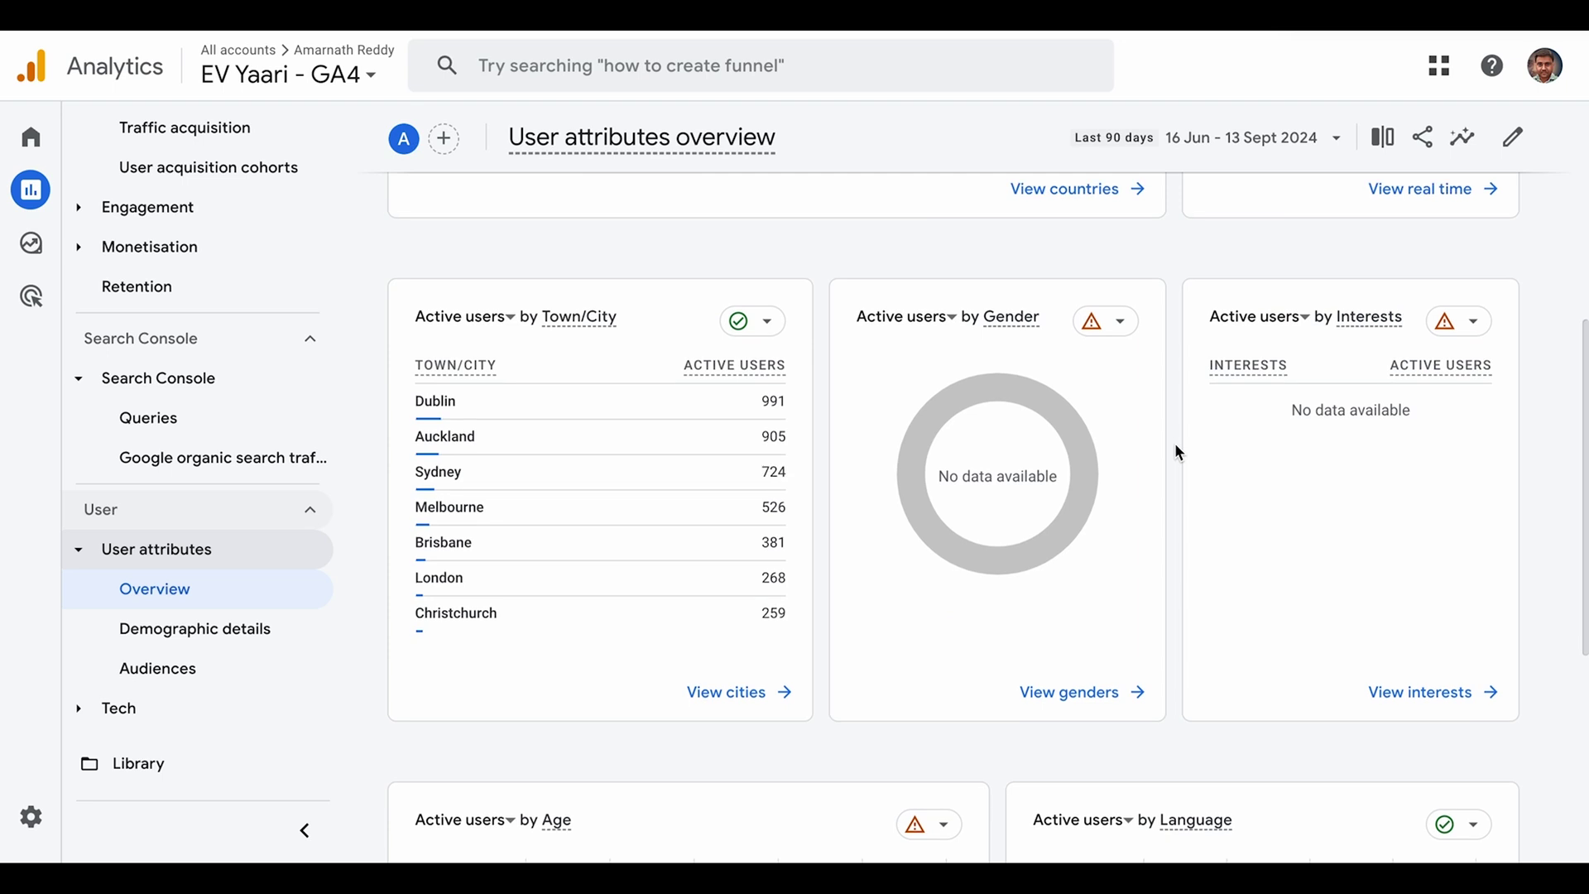
{"action": "scroll", "coordinate": [919, 625], "scroll_direction": "down", "scroll_amount": 5}
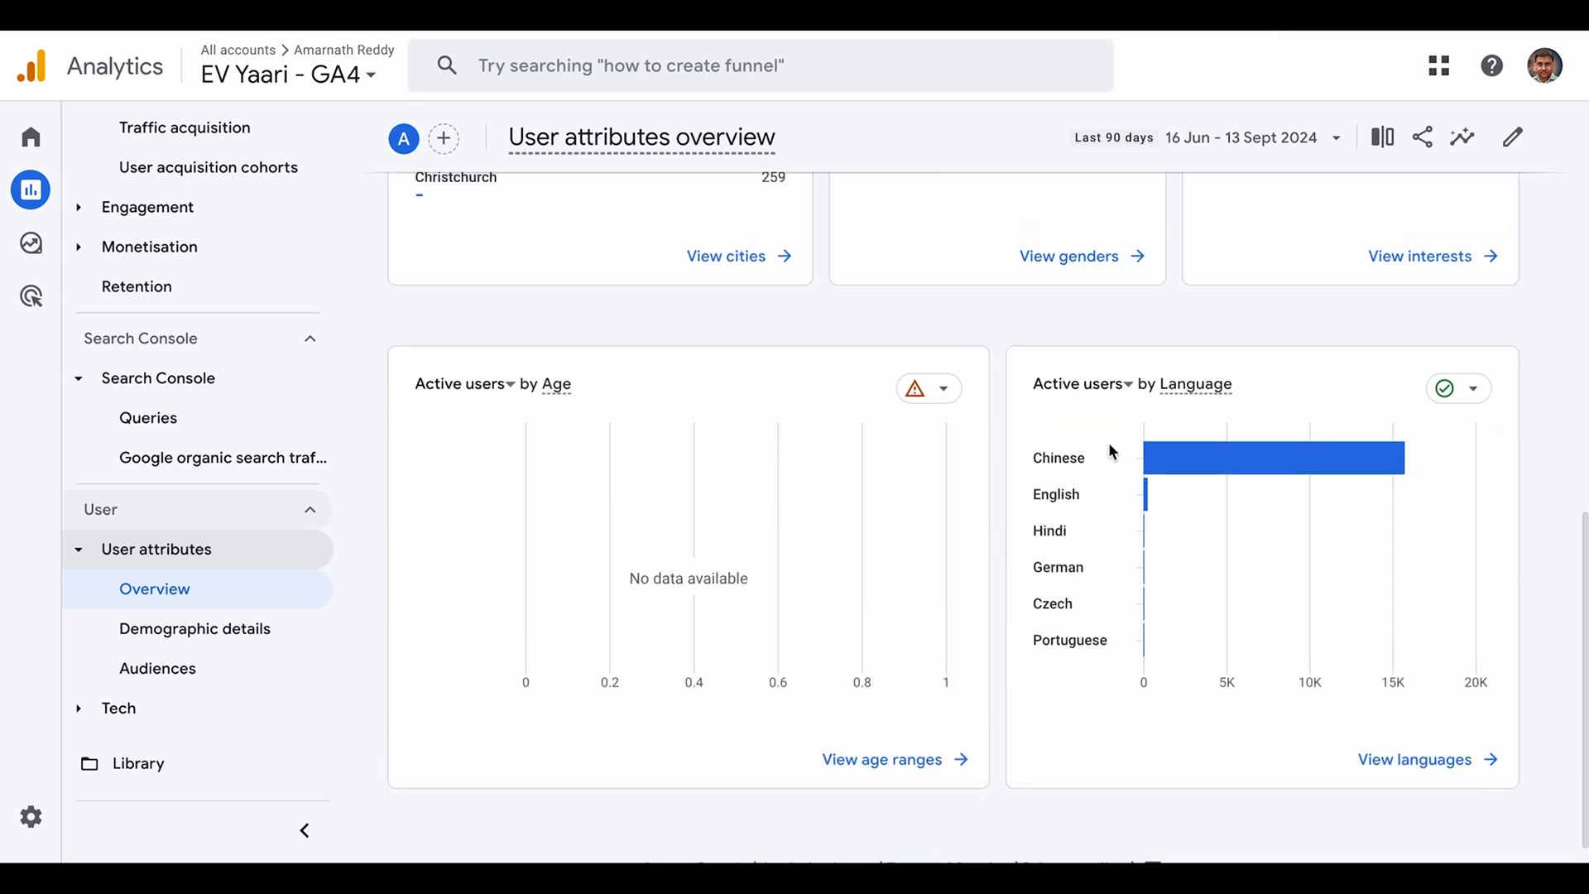
{"action": "mouse_move", "coordinate": [1201, 455]}
Step: Open the Language demographic report, showing Chinese at 15,751 active users, and deselect all rows
{"action": "left_click", "coordinate": [1441, 760]}
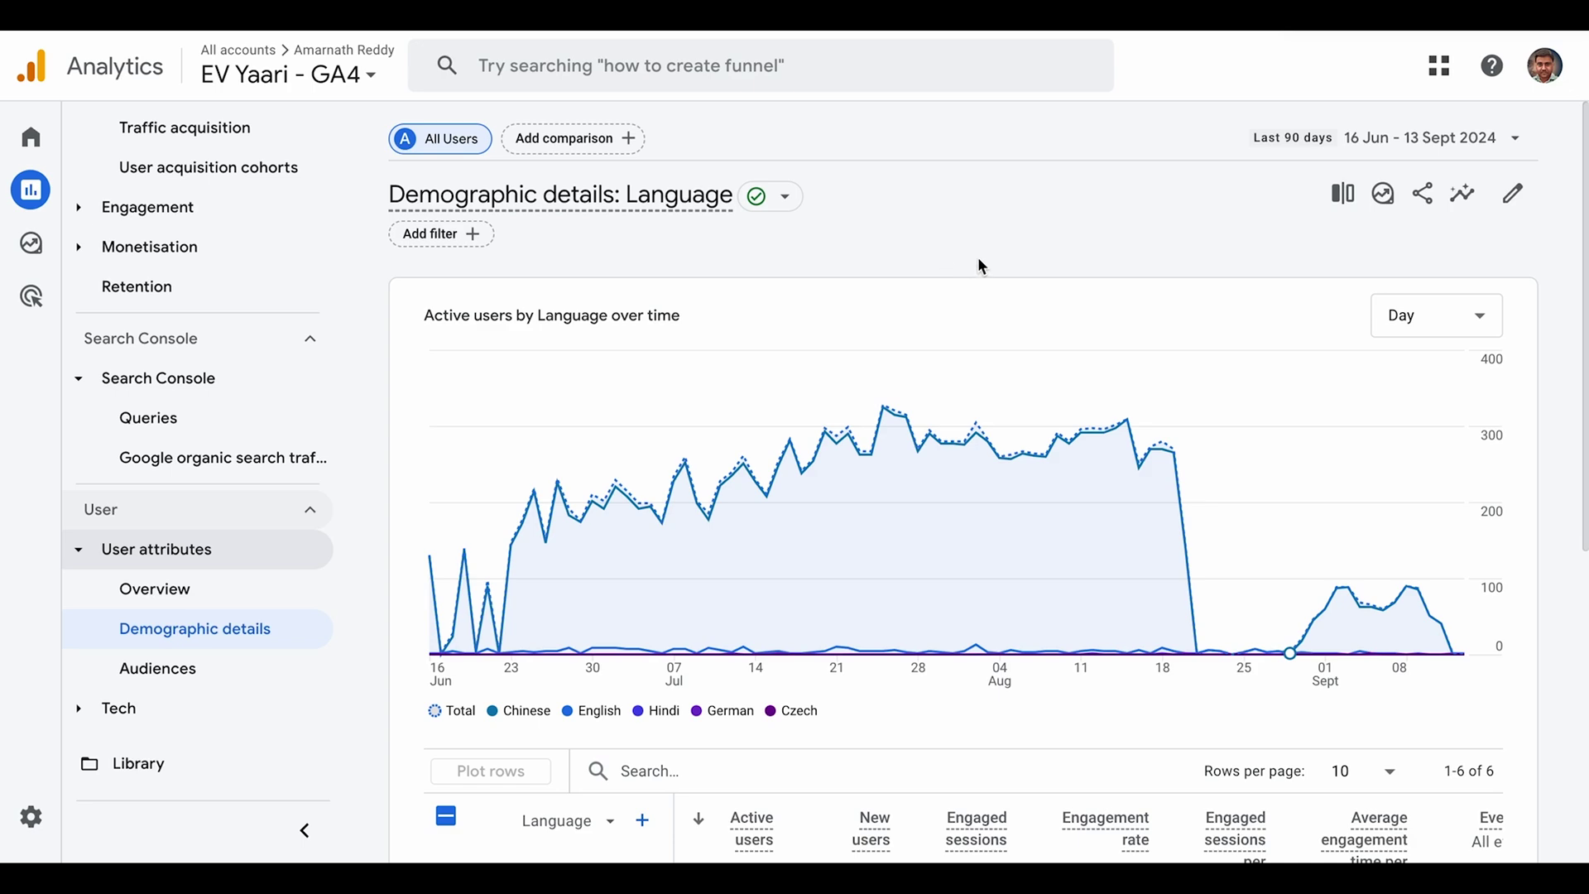
{"action": "scroll", "coordinate": [985, 273], "scroll_direction": "down", "scroll_amount": 6}
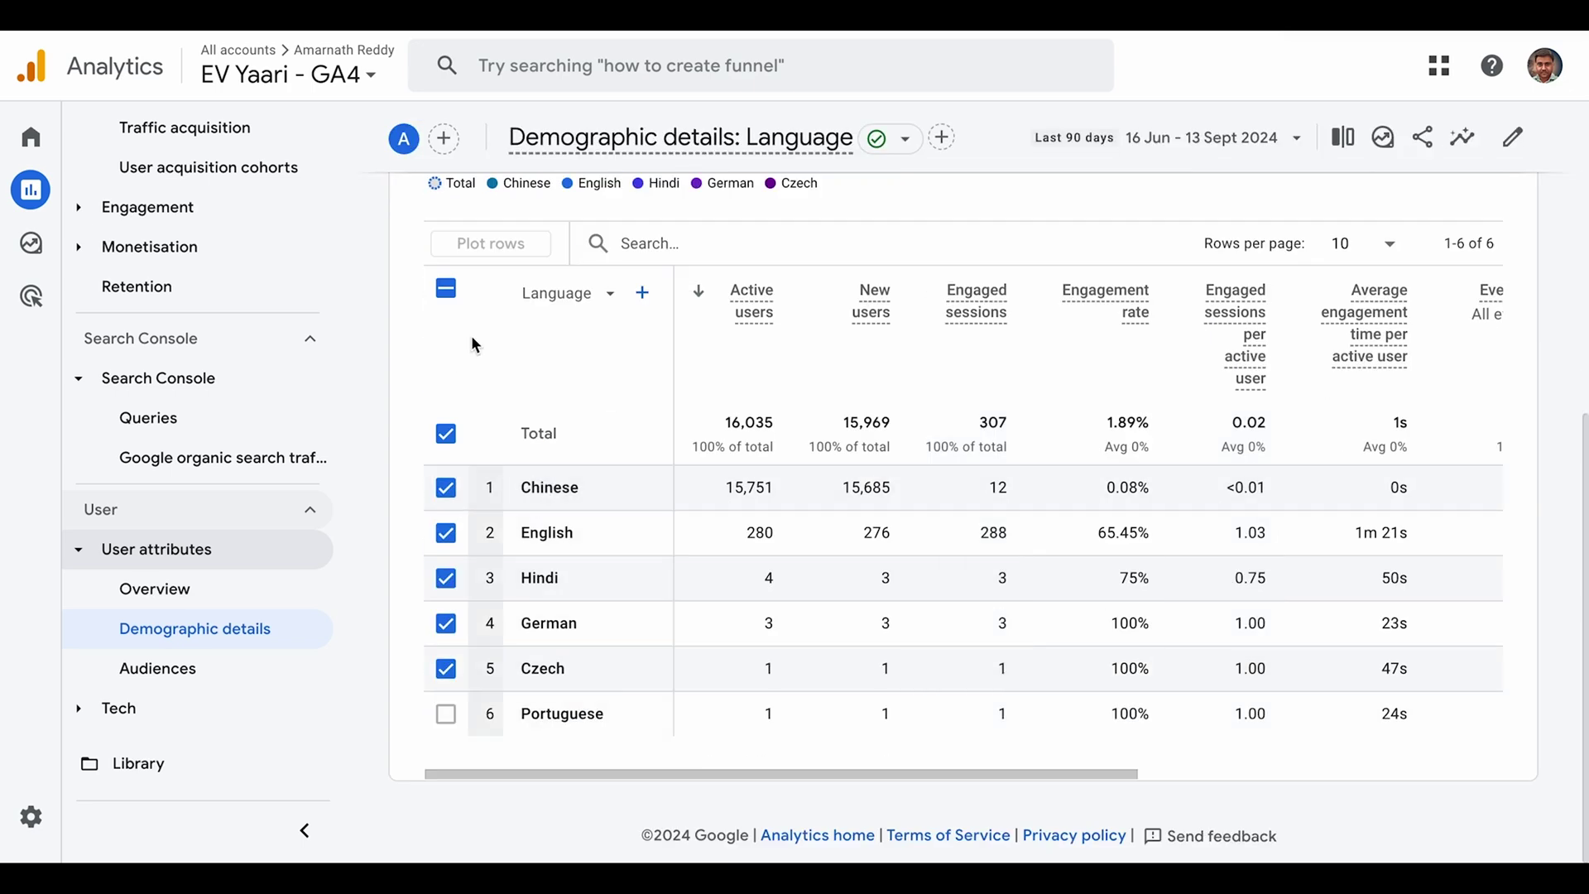
{"action": "left_click", "coordinate": [445, 288]}
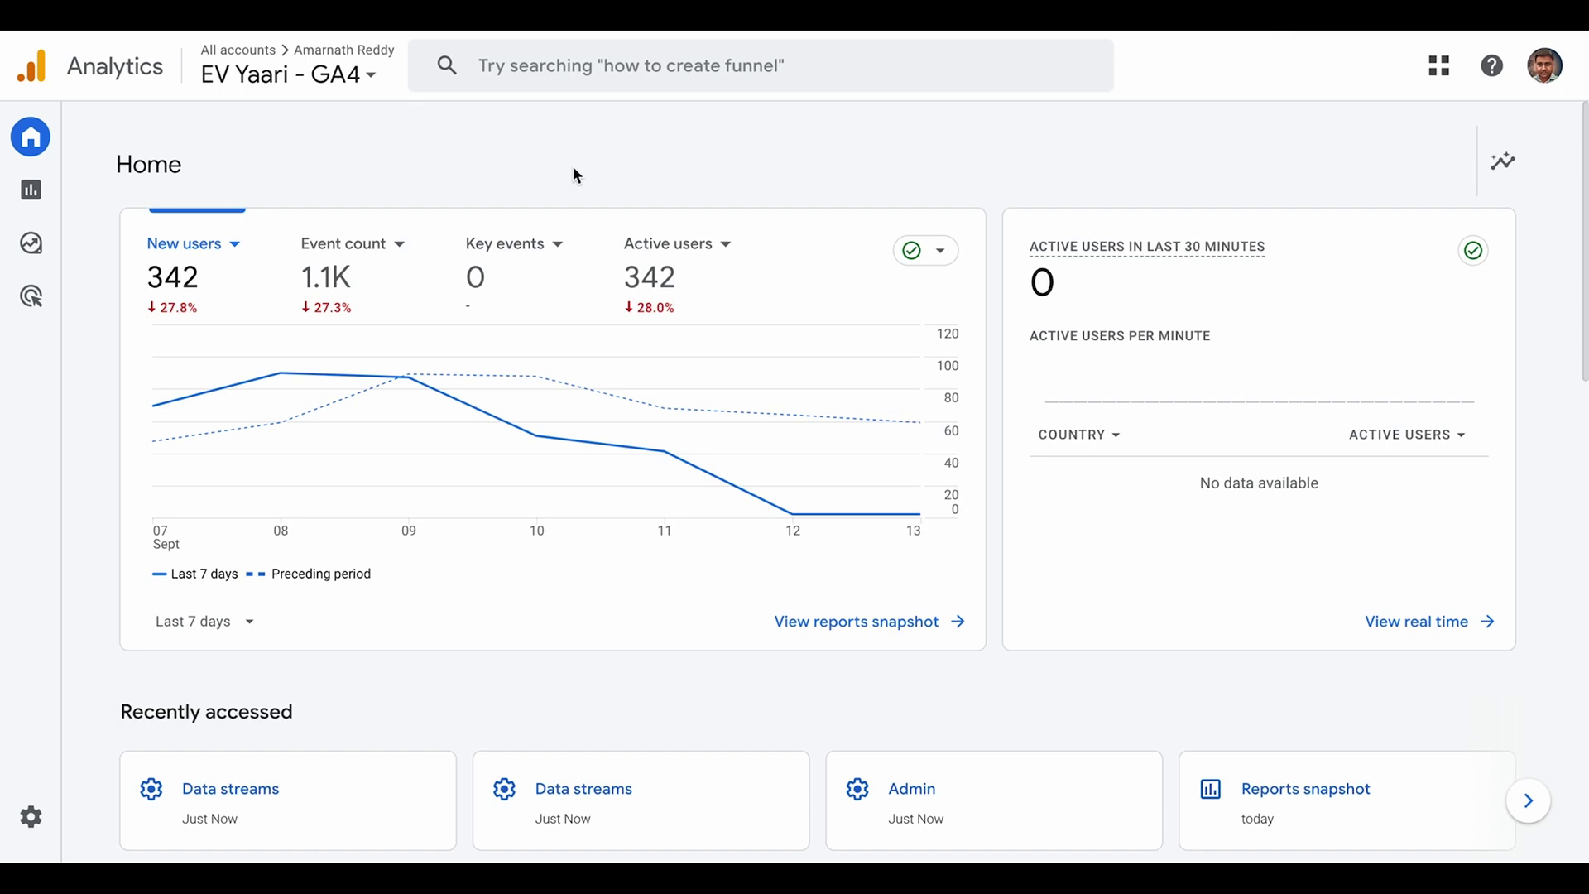
Step: Go to Admin > Data collection and modification > Data filters to view Internal Traffic and Chinese Traffic
{"action": "scroll", "coordinate": [447, 650], "scroll_direction": "down", "scroll_amount": 3}
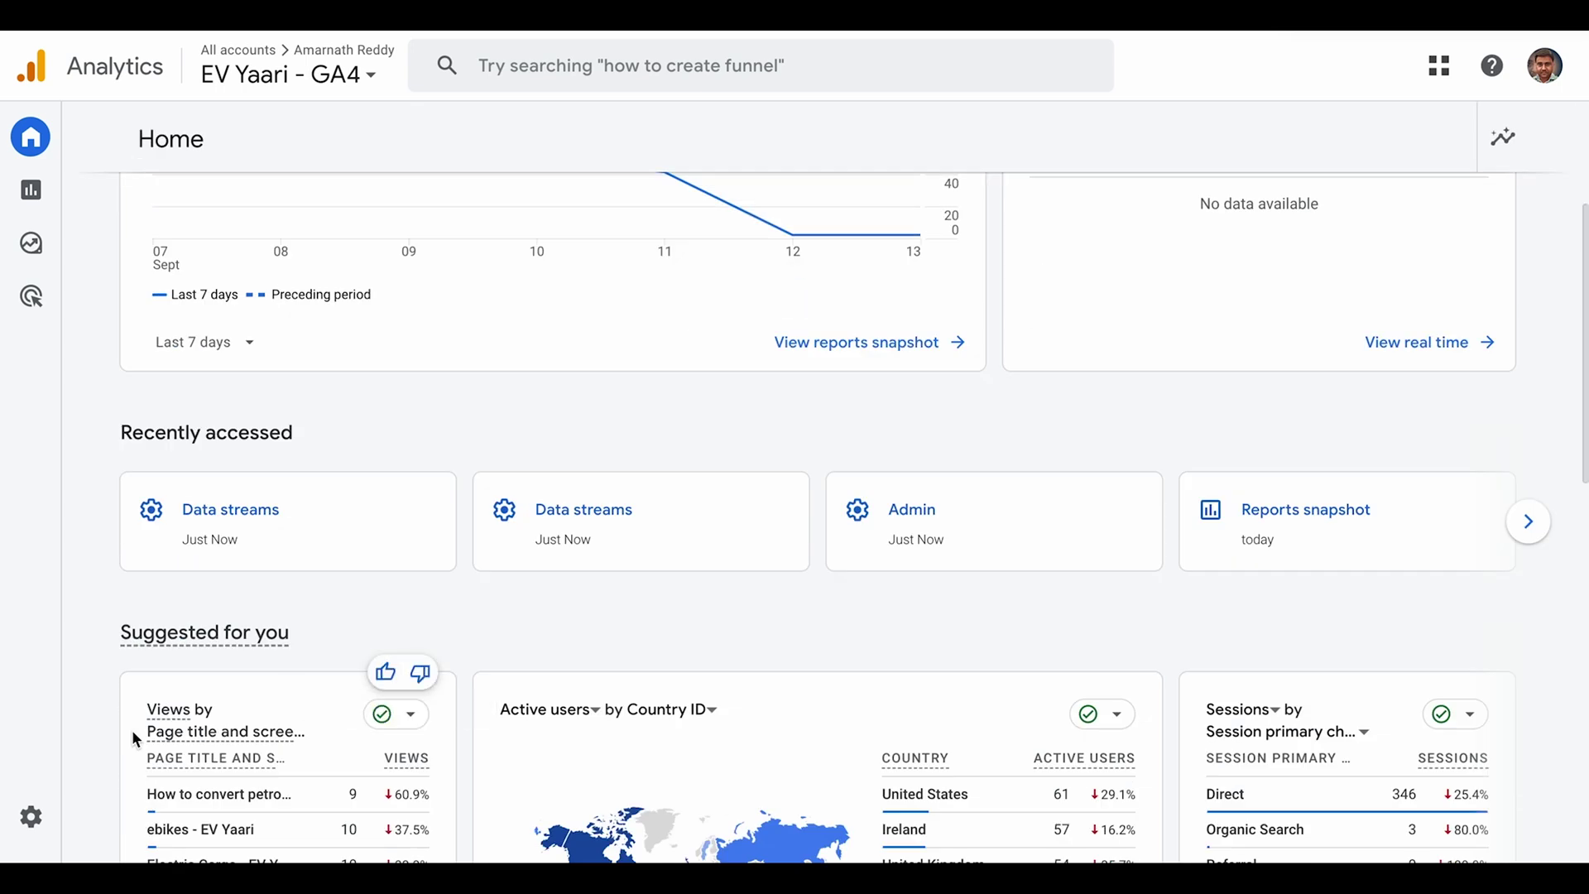
{"action": "left_click", "coordinate": [46, 819]}
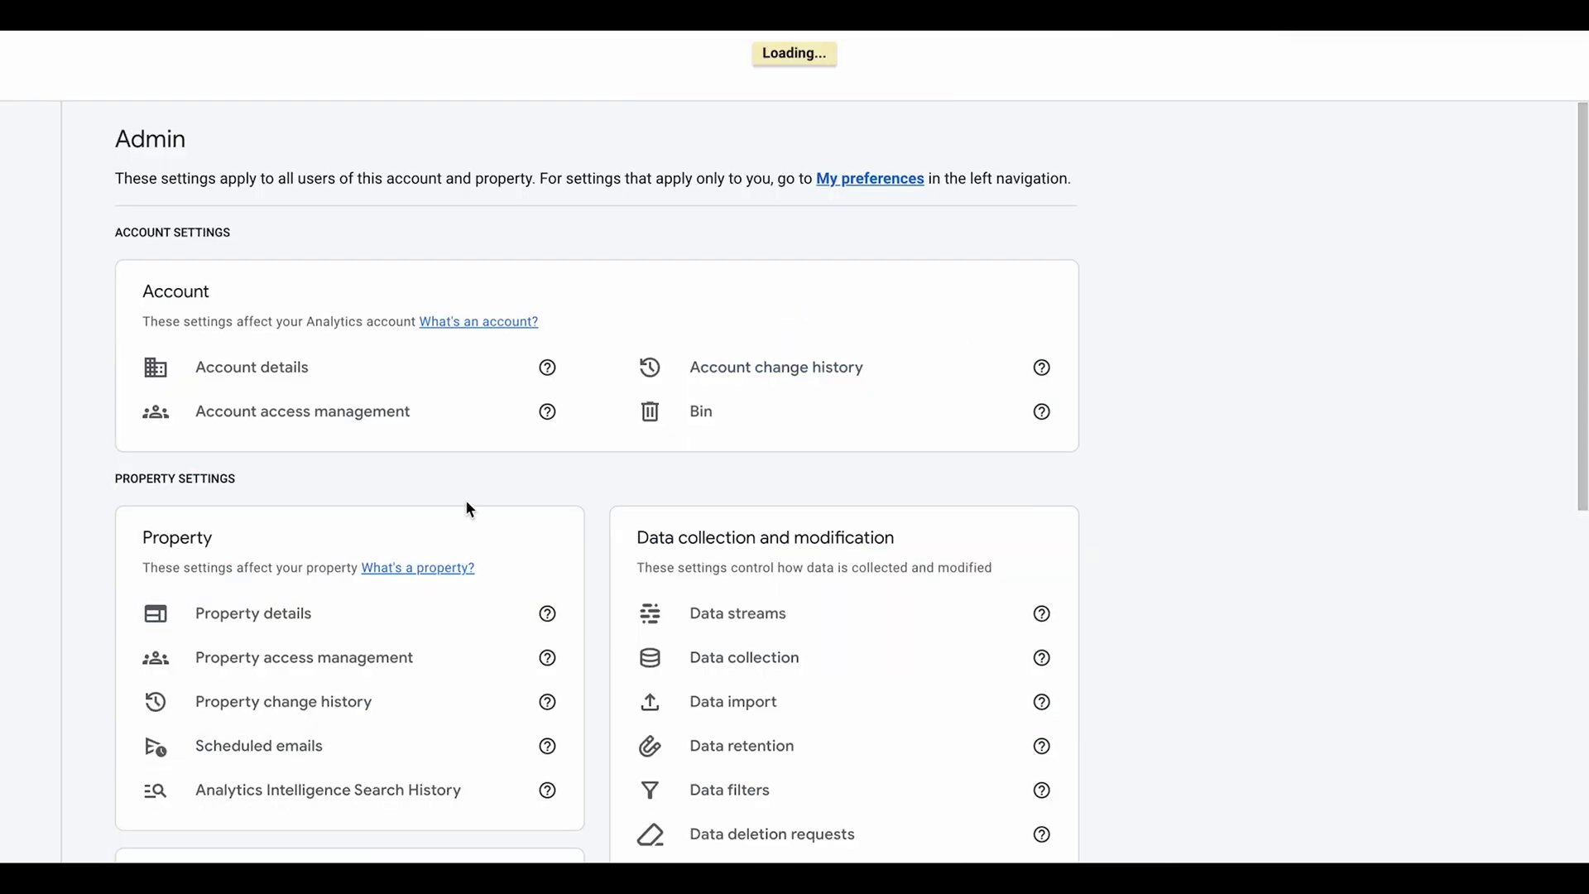
{"action": "scroll", "coordinate": [598, 499], "scroll_direction": "down", "scroll_amount": 2}
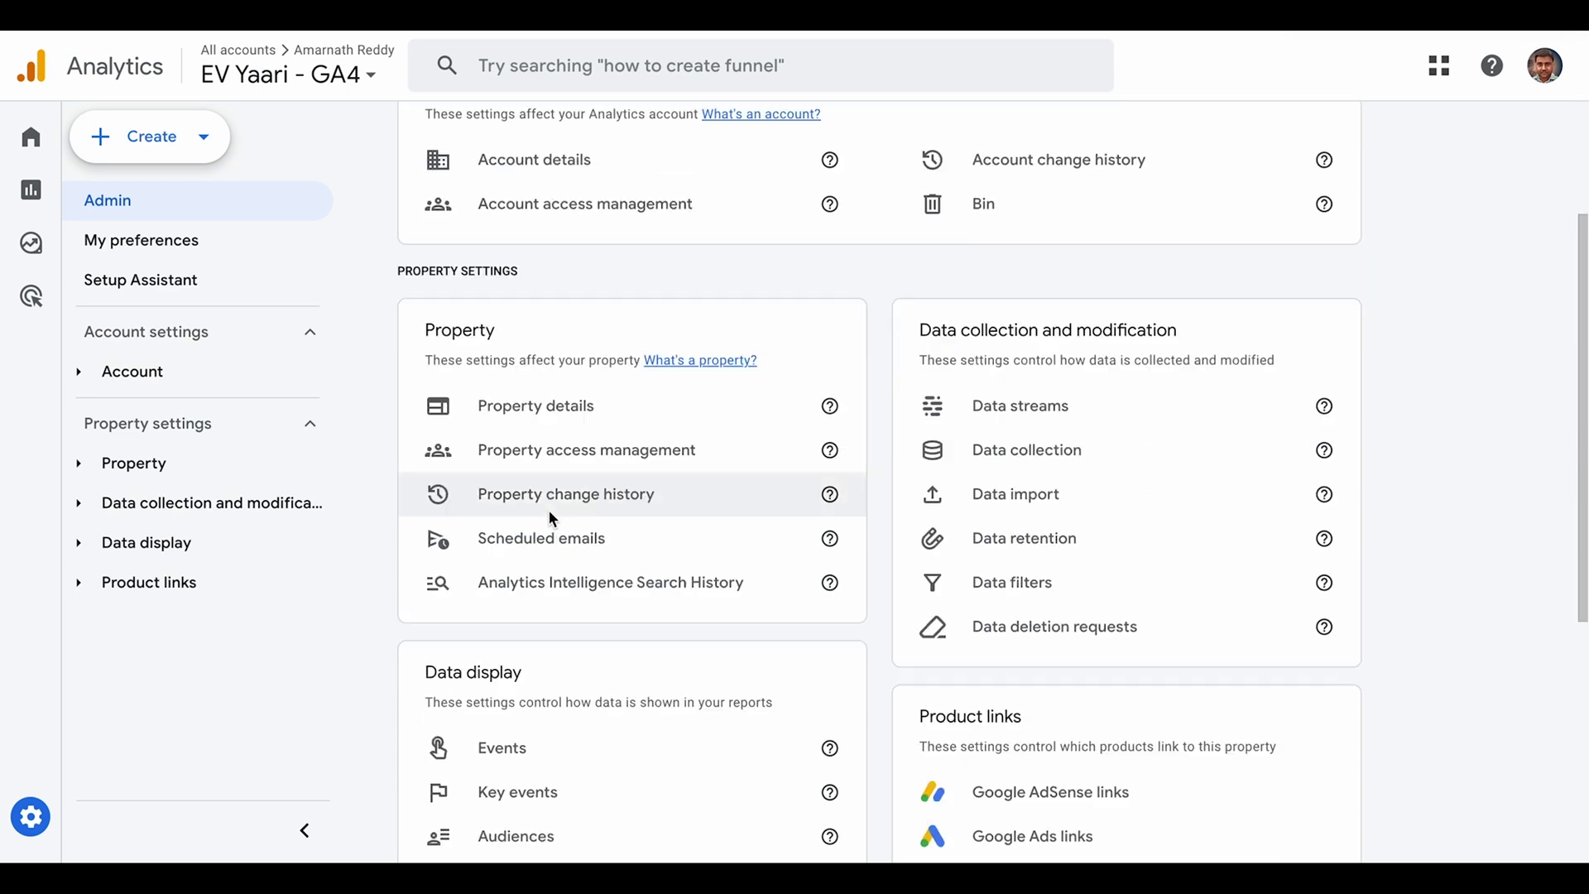
{"action": "left_click", "coordinate": [100, 518]}
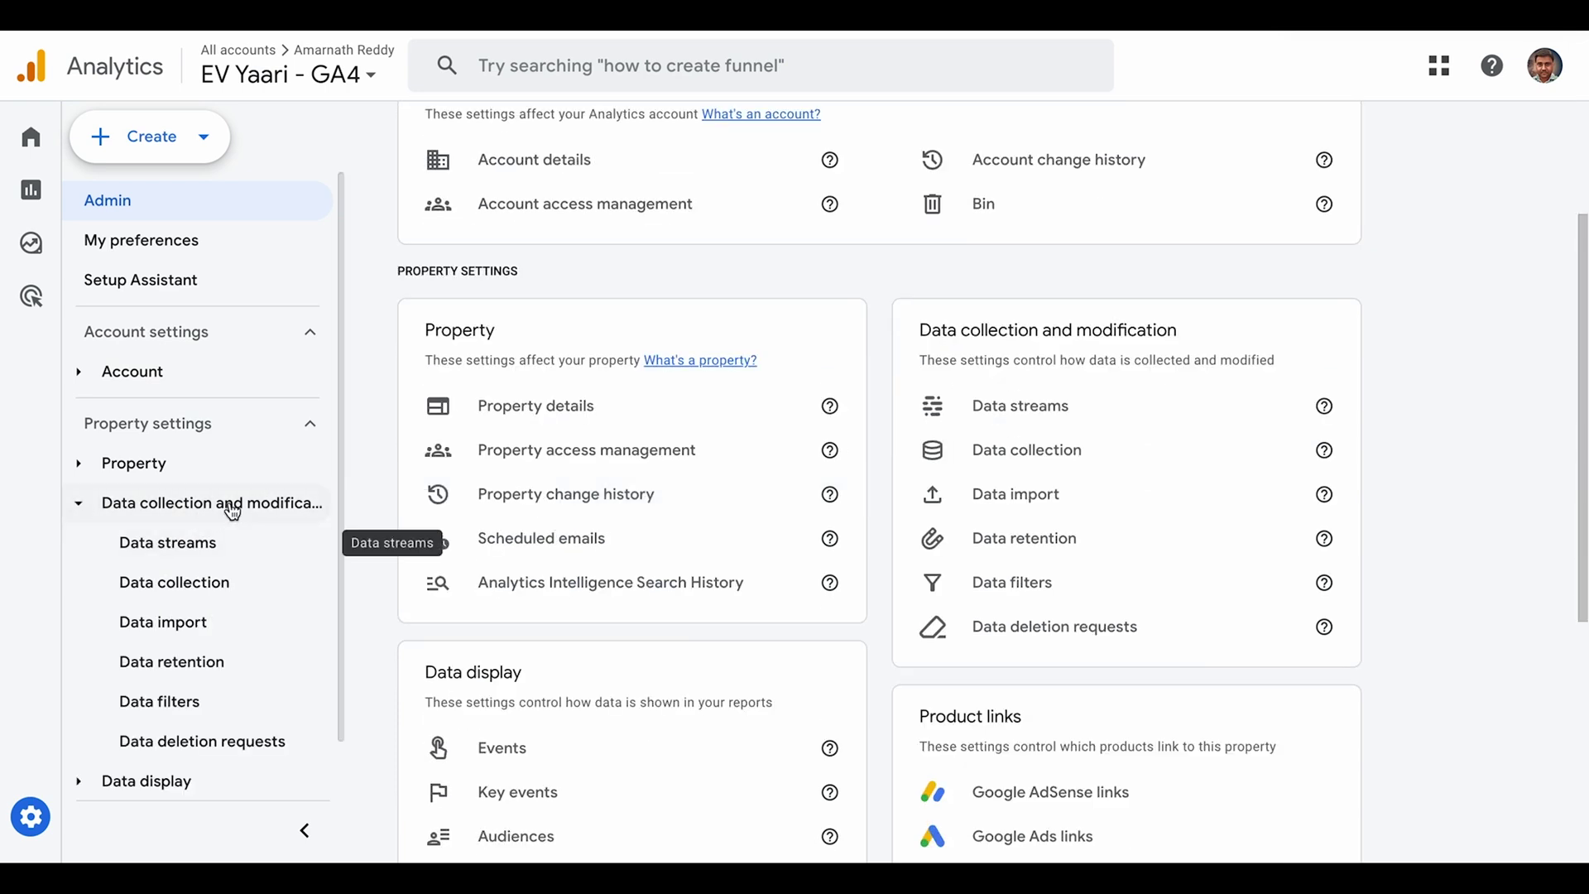
{"action": "scroll", "coordinate": [262, 585], "scroll_direction": "down", "scroll_amount": 1}
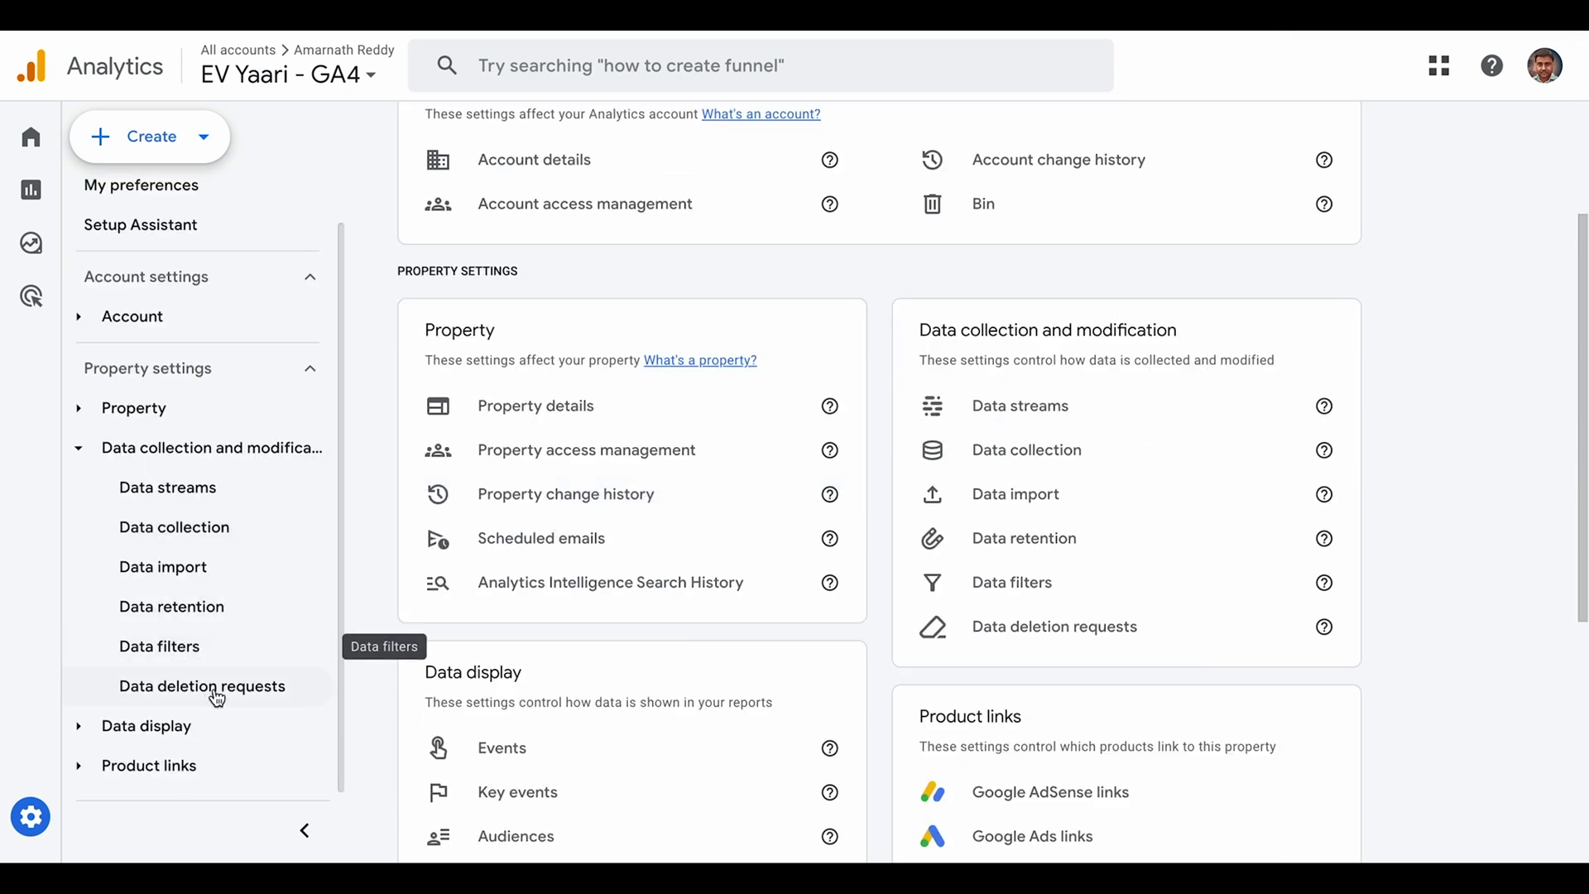
{"action": "left_click", "coordinate": [178, 661]}
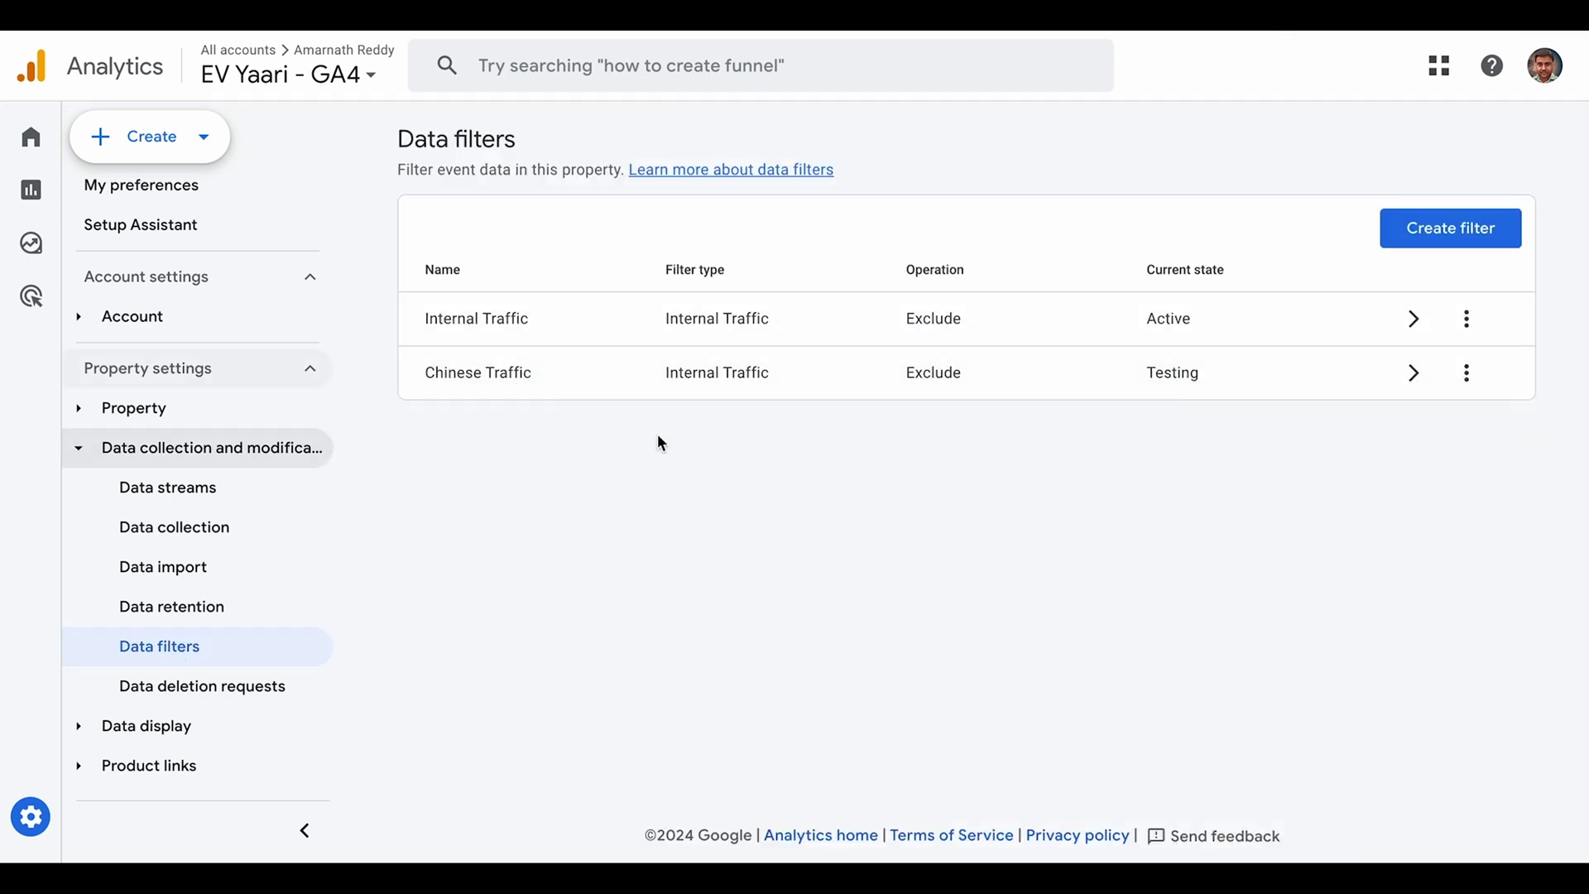
{"action": "left_click", "coordinate": [1454, 226]}
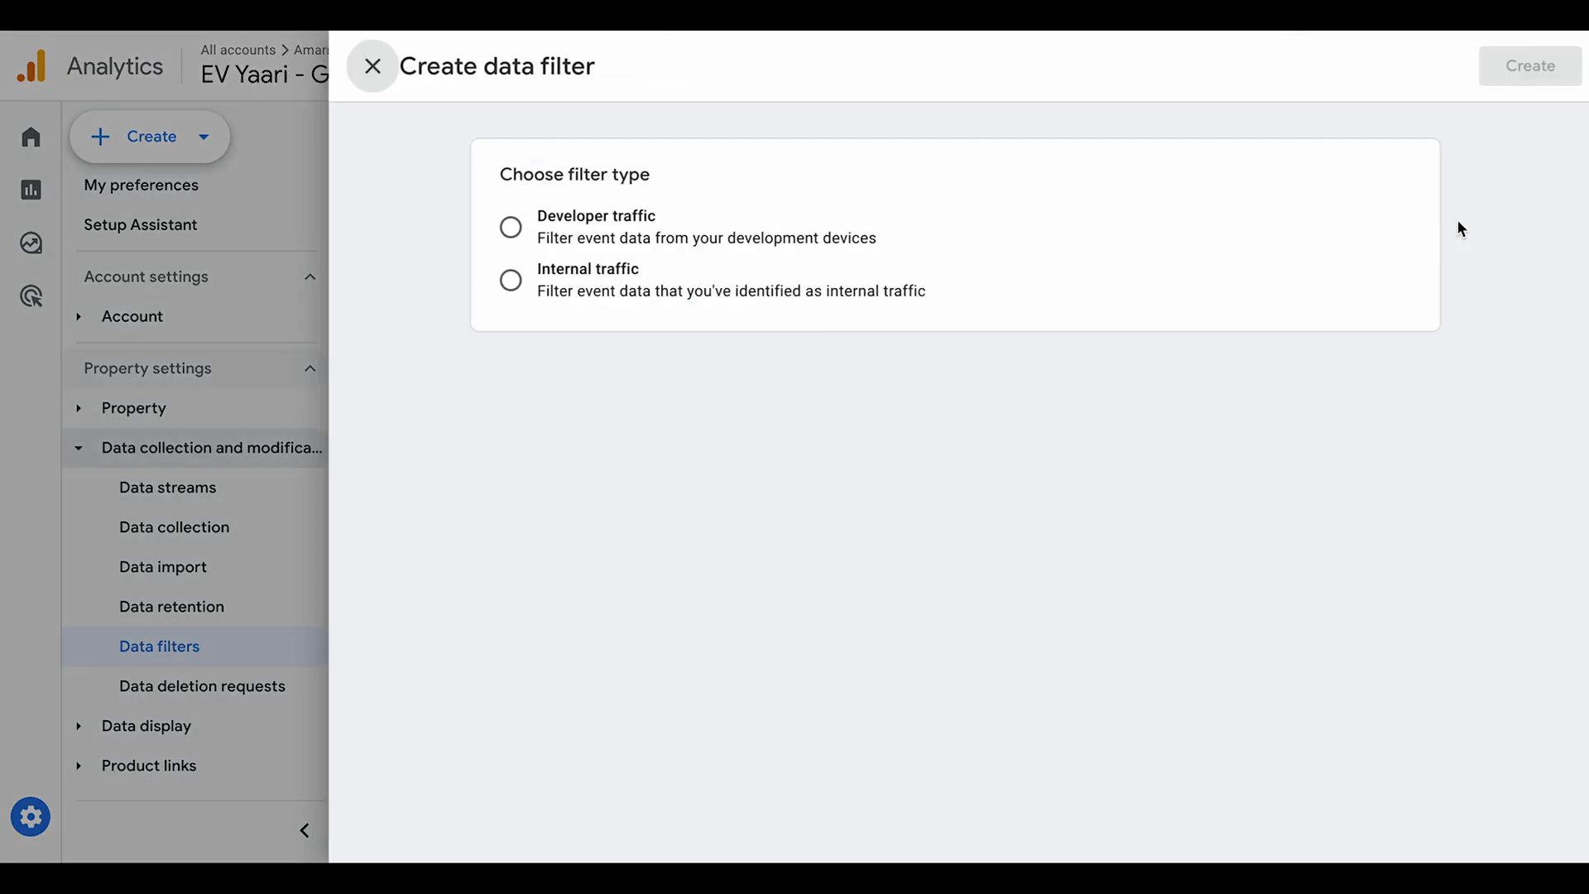
{"action": "left_click", "coordinate": [499, 280]}
{"action": "left_click", "coordinate": [544, 489]}
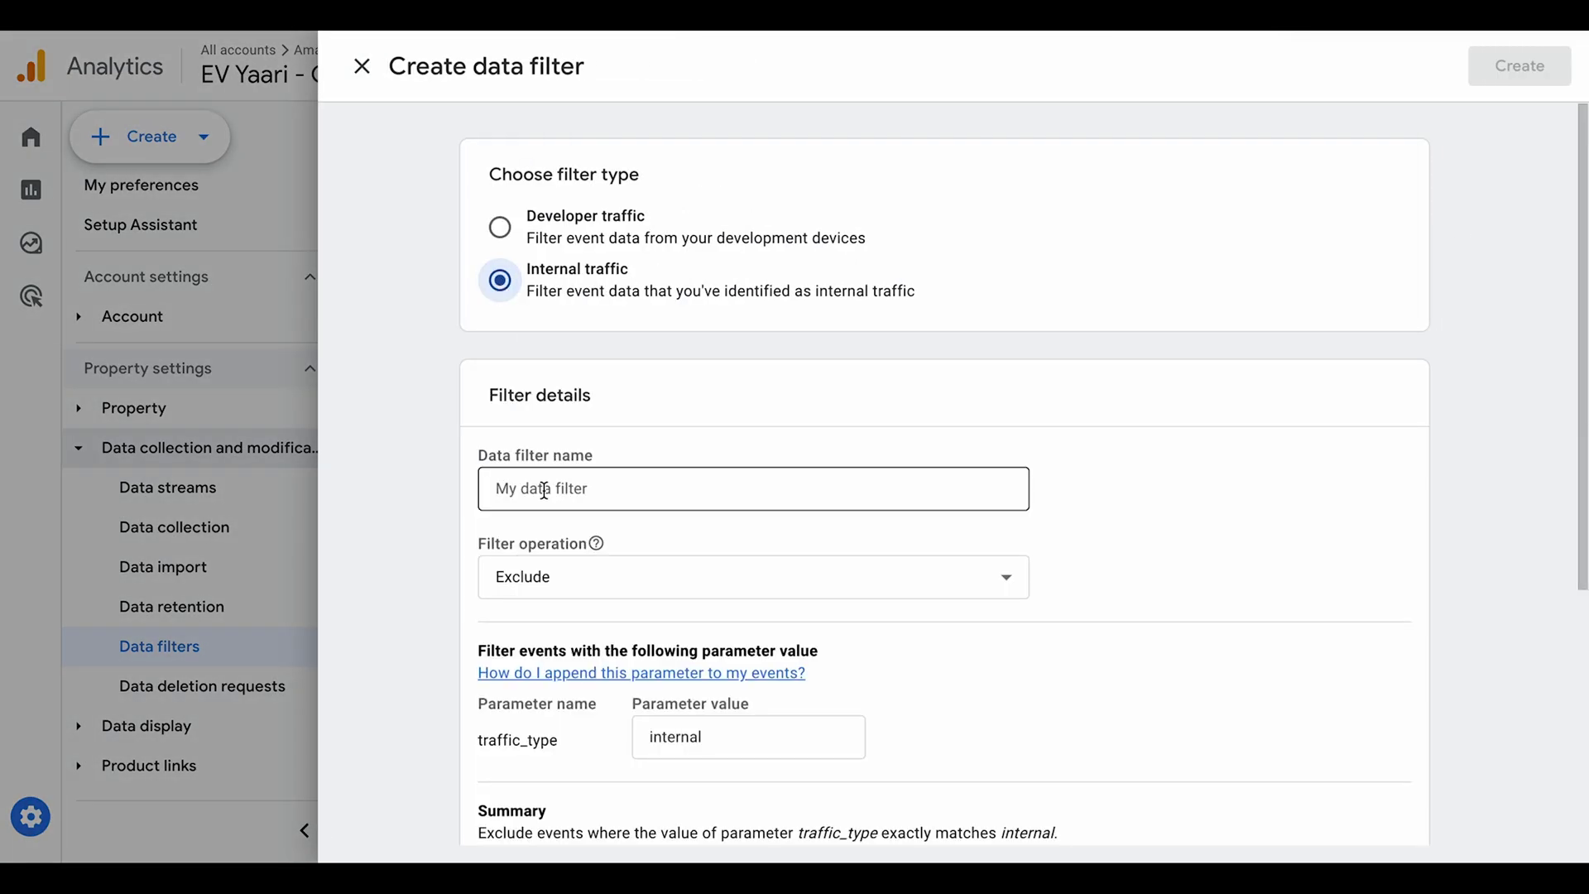
{"action": "left_click", "coordinate": [444, 470]}
{"action": "scroll", "coordinate": [536, 445], "scroll_direction": "down", "scroll_amount": 2}
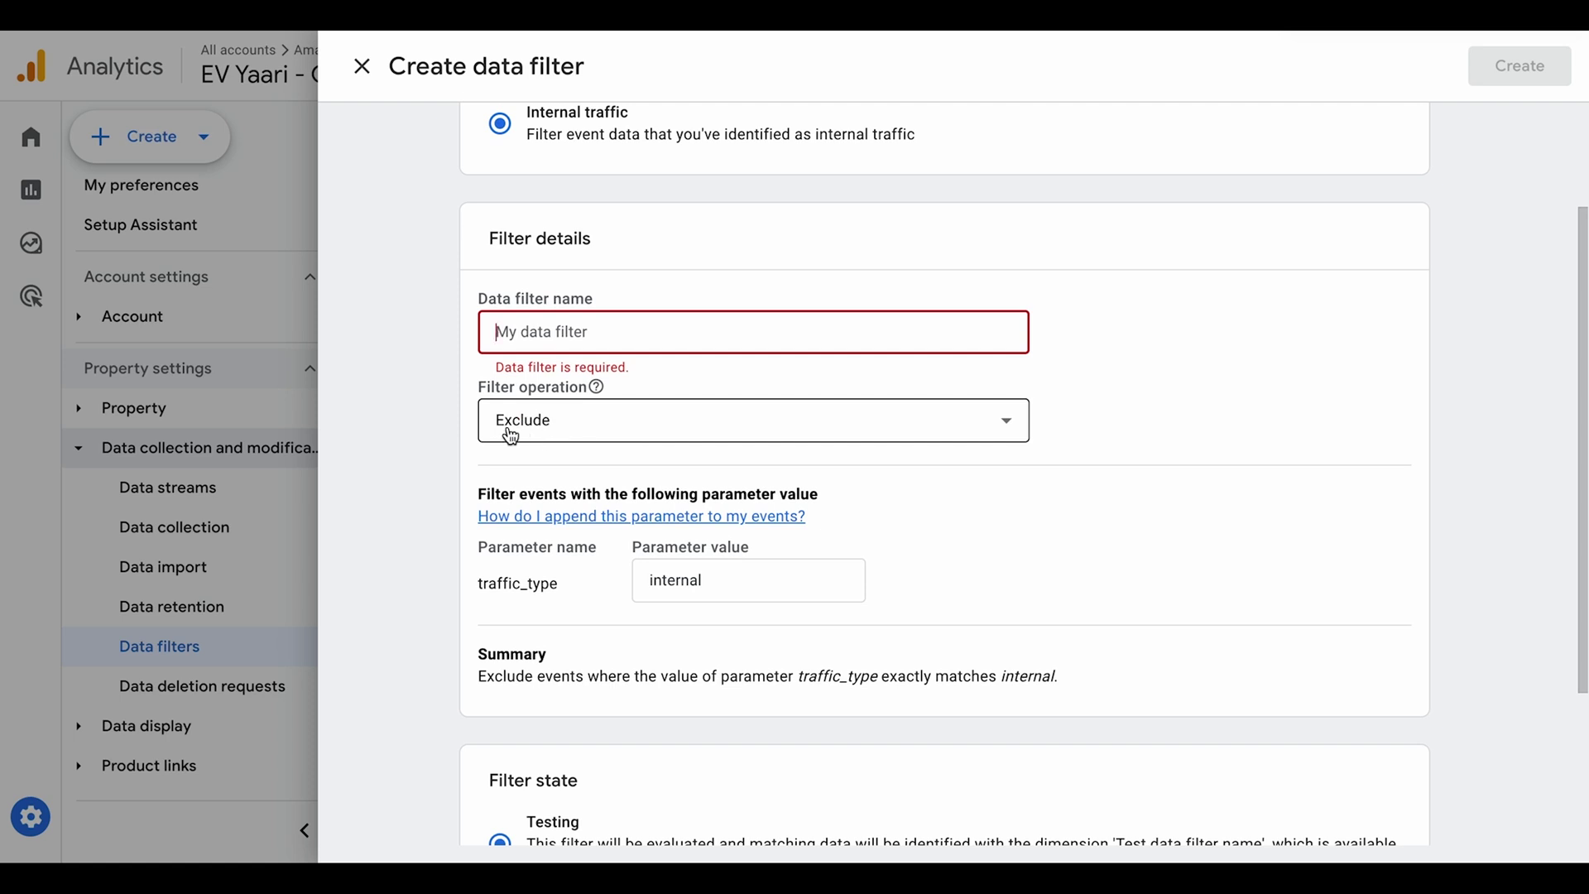
{"action": "left_click", "coordinate": [717, 585]}
{"action": "double_click", "coordinate": [717, 585]}
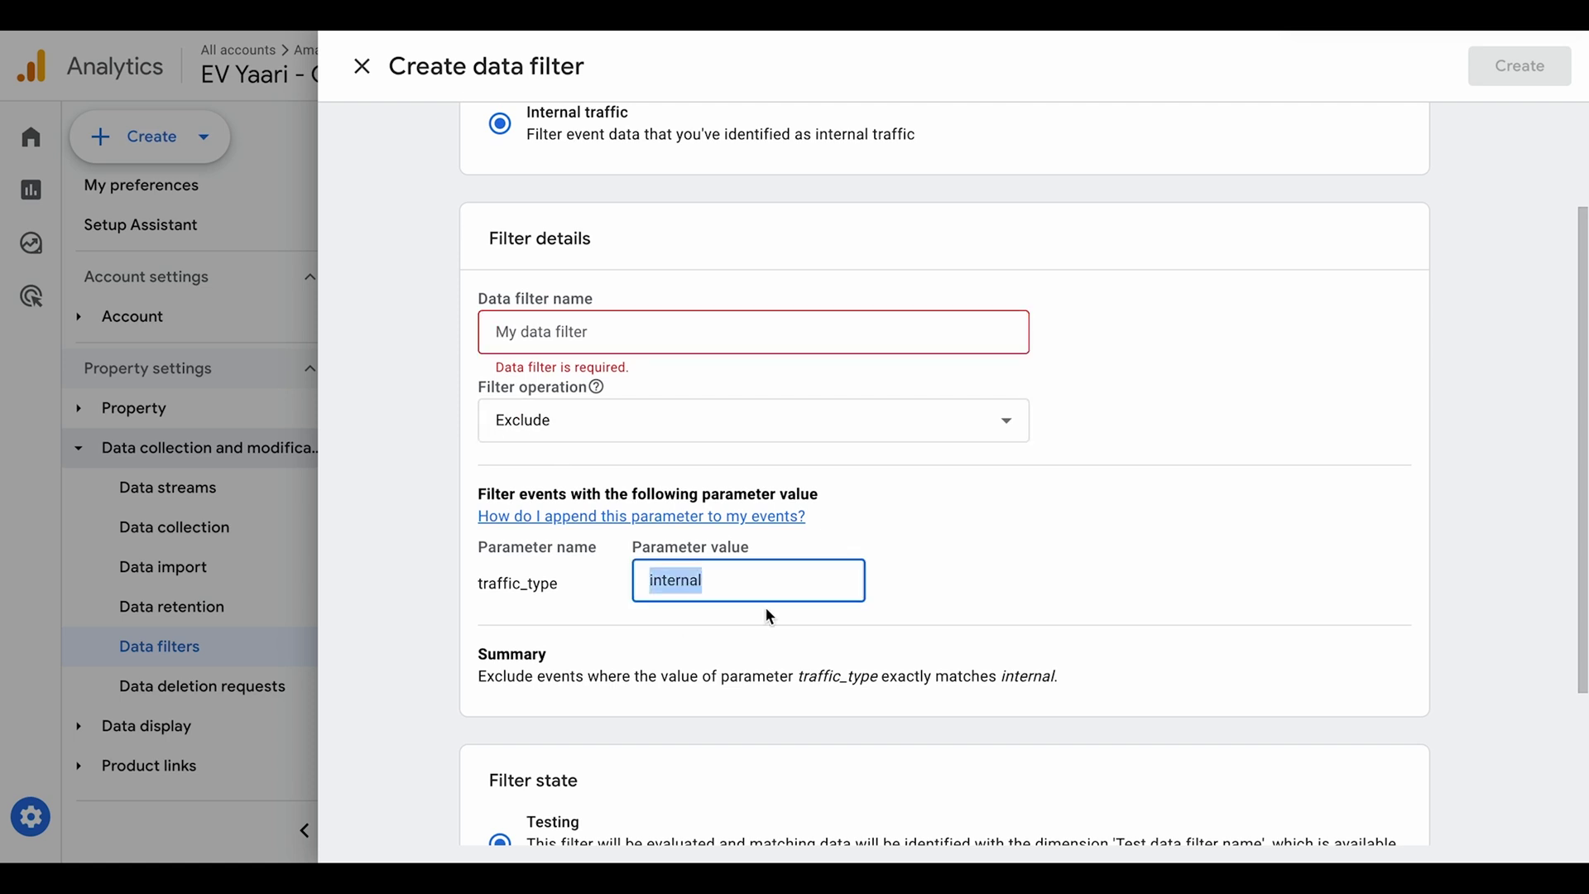
{"action": "scroll", "coordinate": [770, 618], "scroll_direction": "down", "scroll_amount": 2}
{"action": "double_click", "coordinate": [722, 436]}
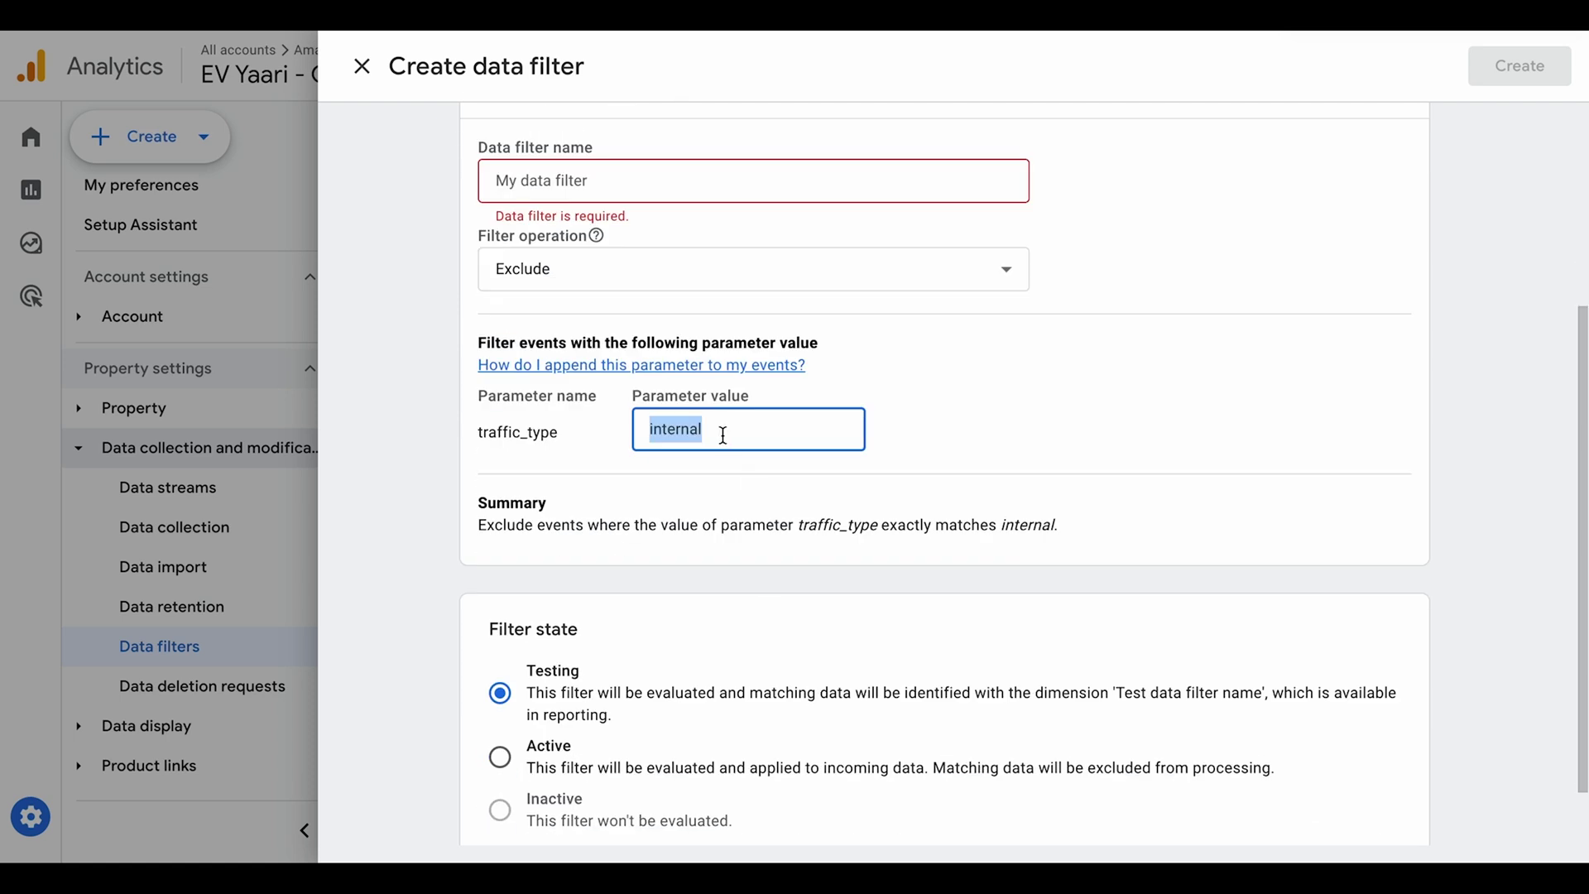
{"action": "key", "text": "BackSpace"}
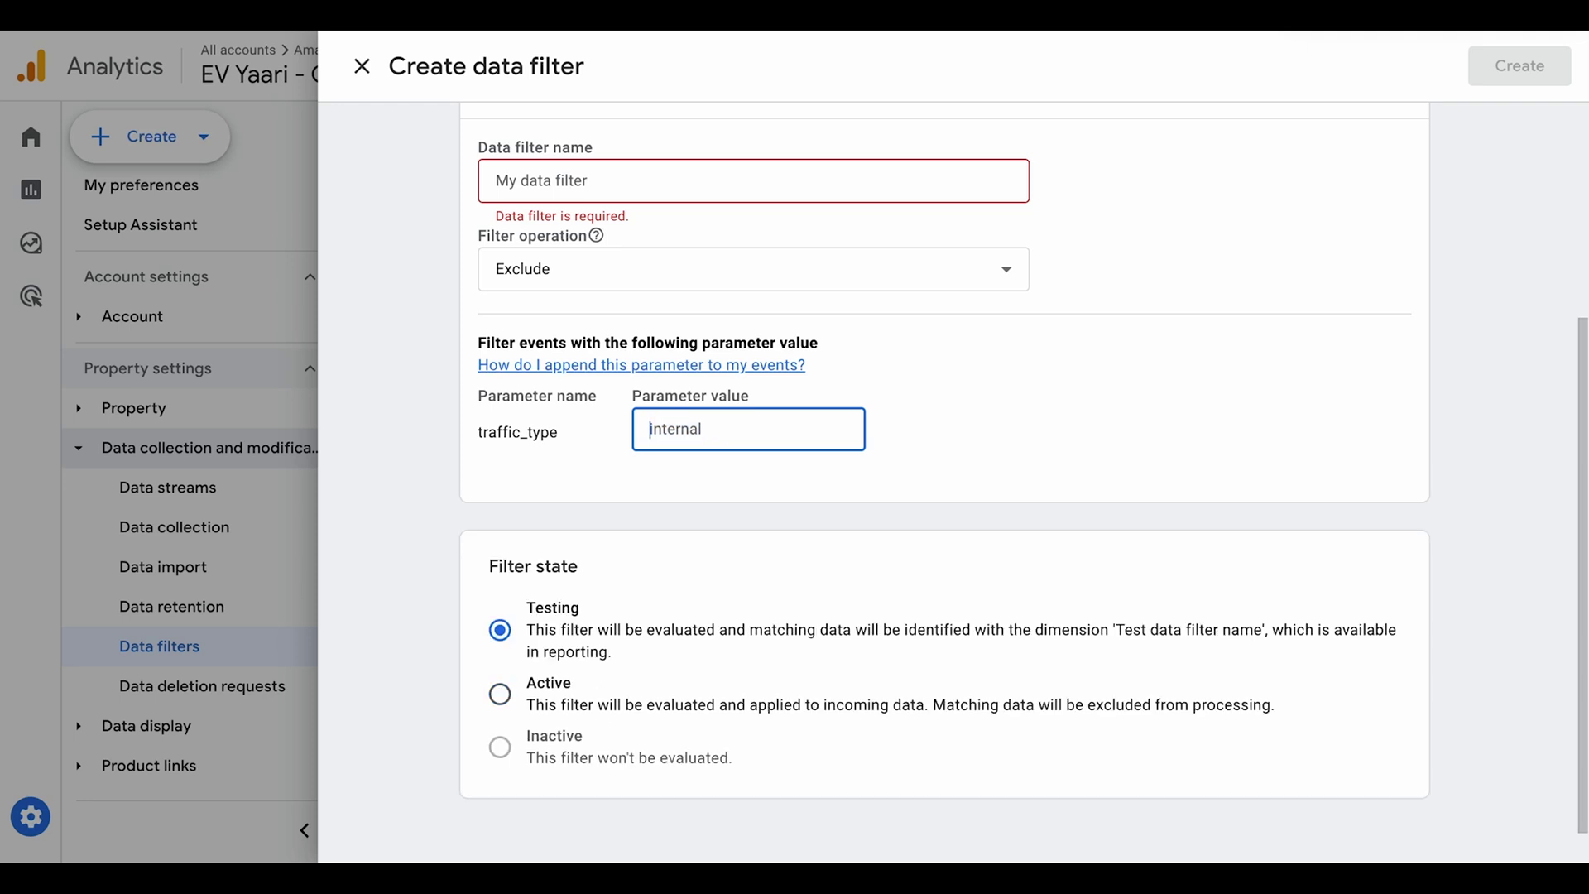
{"action": "type", "text": "chinese"}
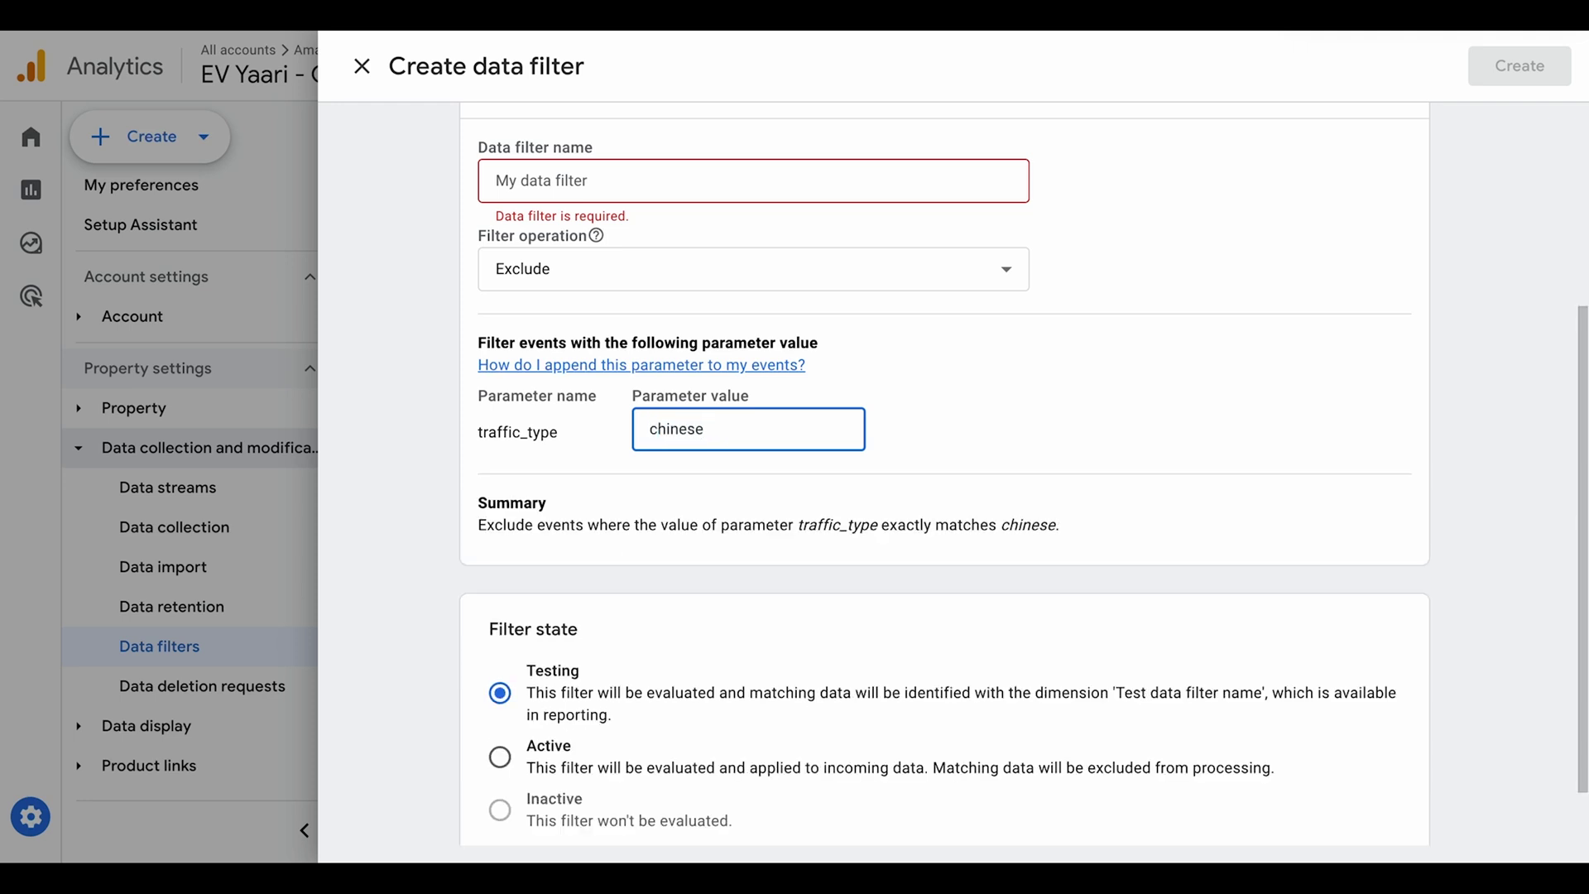
{"action": "left_click", "coordinate": [1026, 433]}
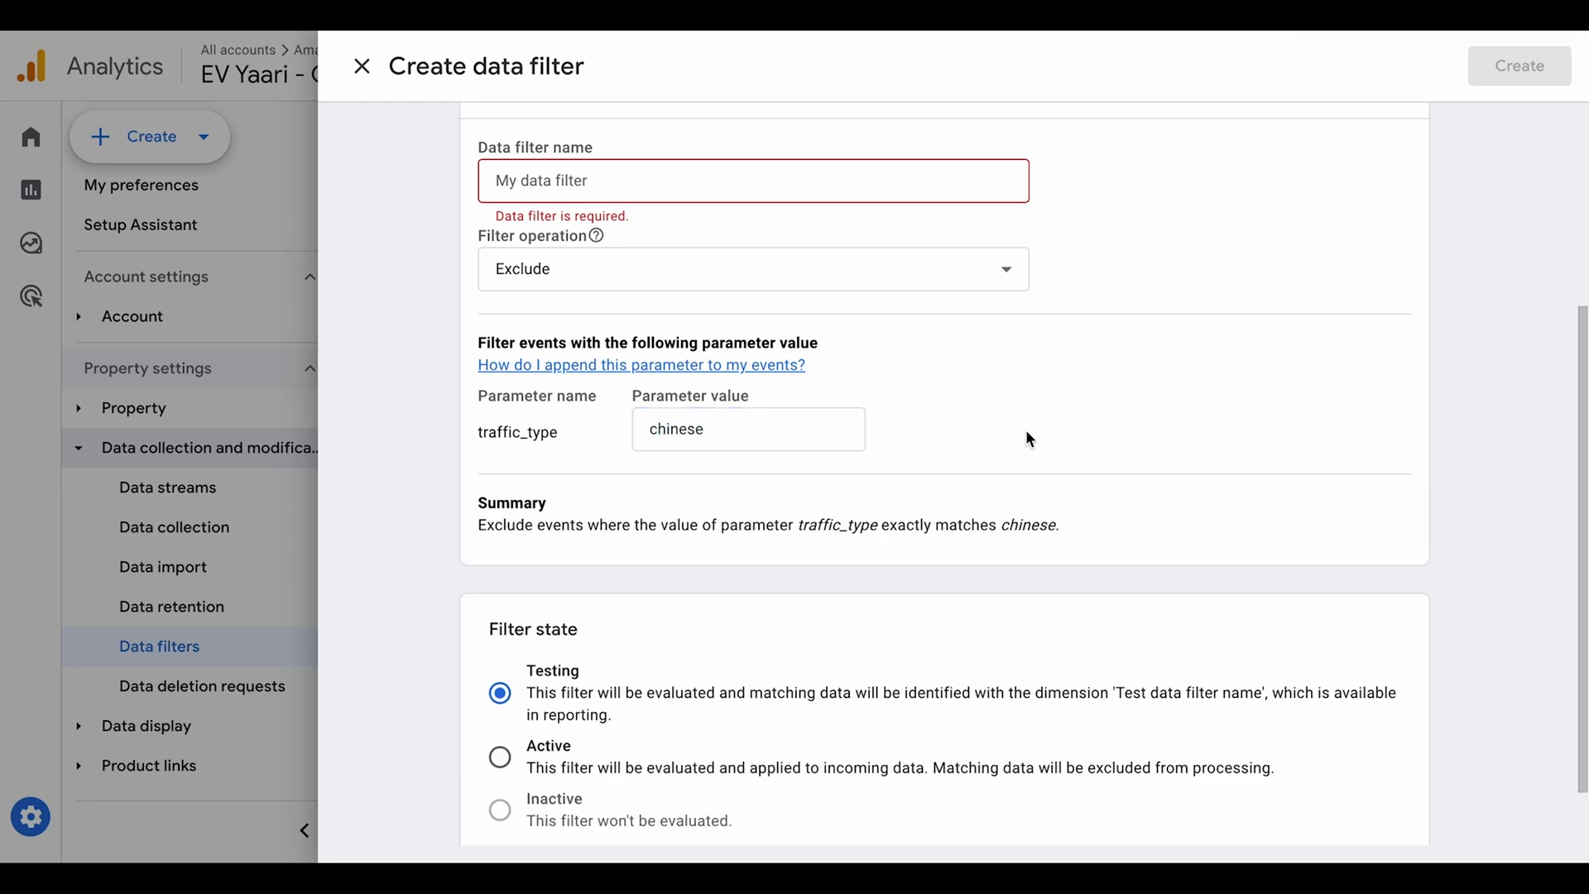
{"action": "scroll", "coordinate": [514, 610], "scroll_direction": "down", "scroll_amount": 1}
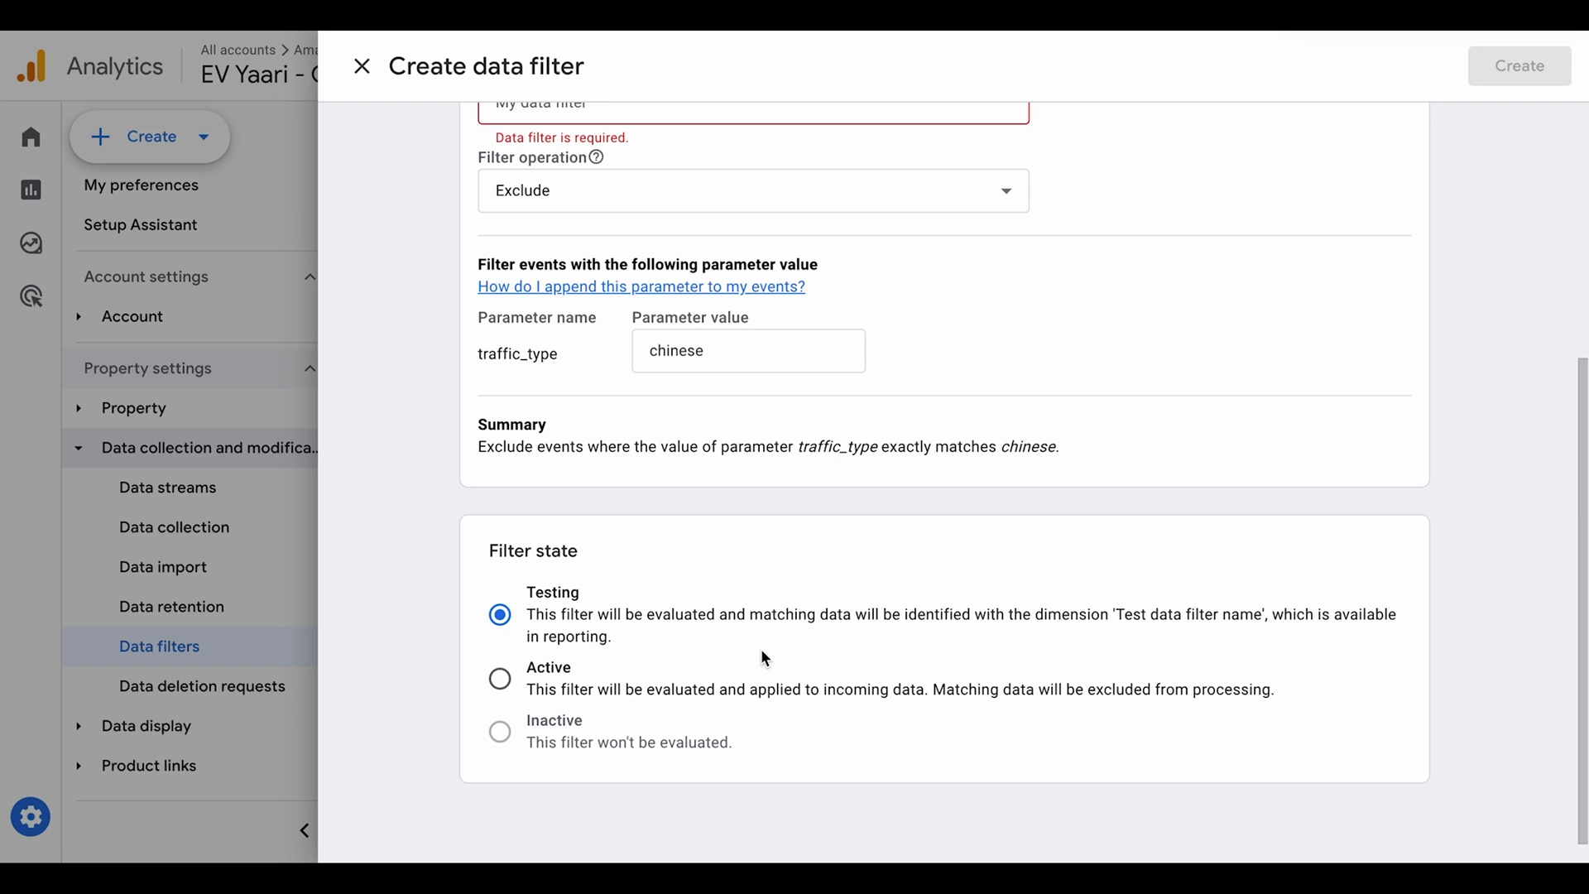
{"action": "left_click", "coordinate": [501, 681]}
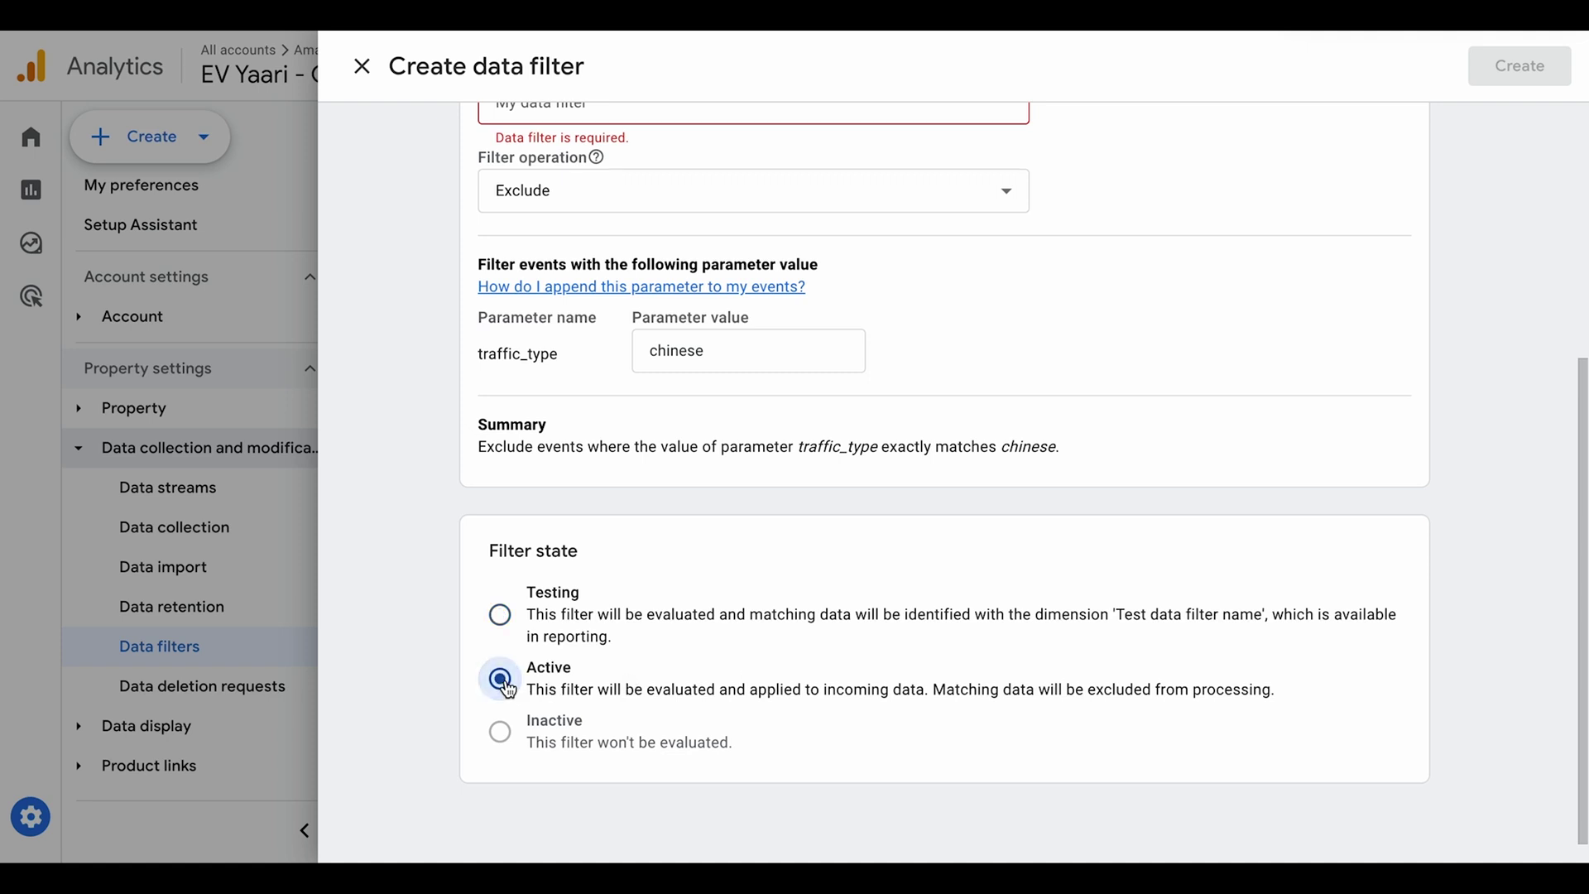
{"action": "left_click", "coordinate": [695, 360]}
{"action": "left_click", "coordinate": [1030, 379]}
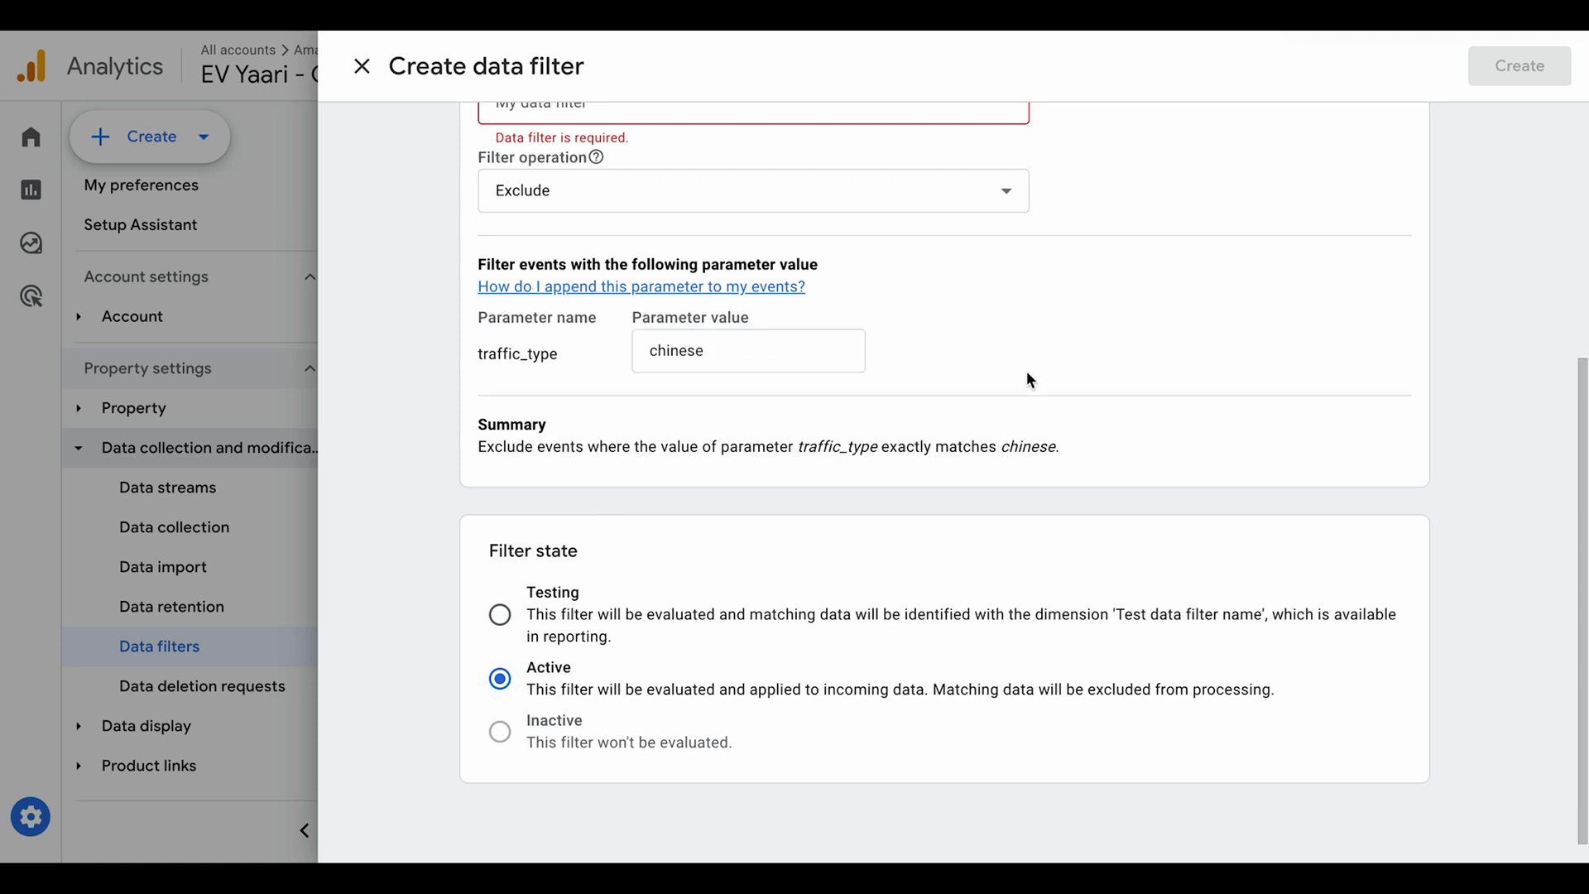
{"action": "left_click", "coordinate": [362, 66]}
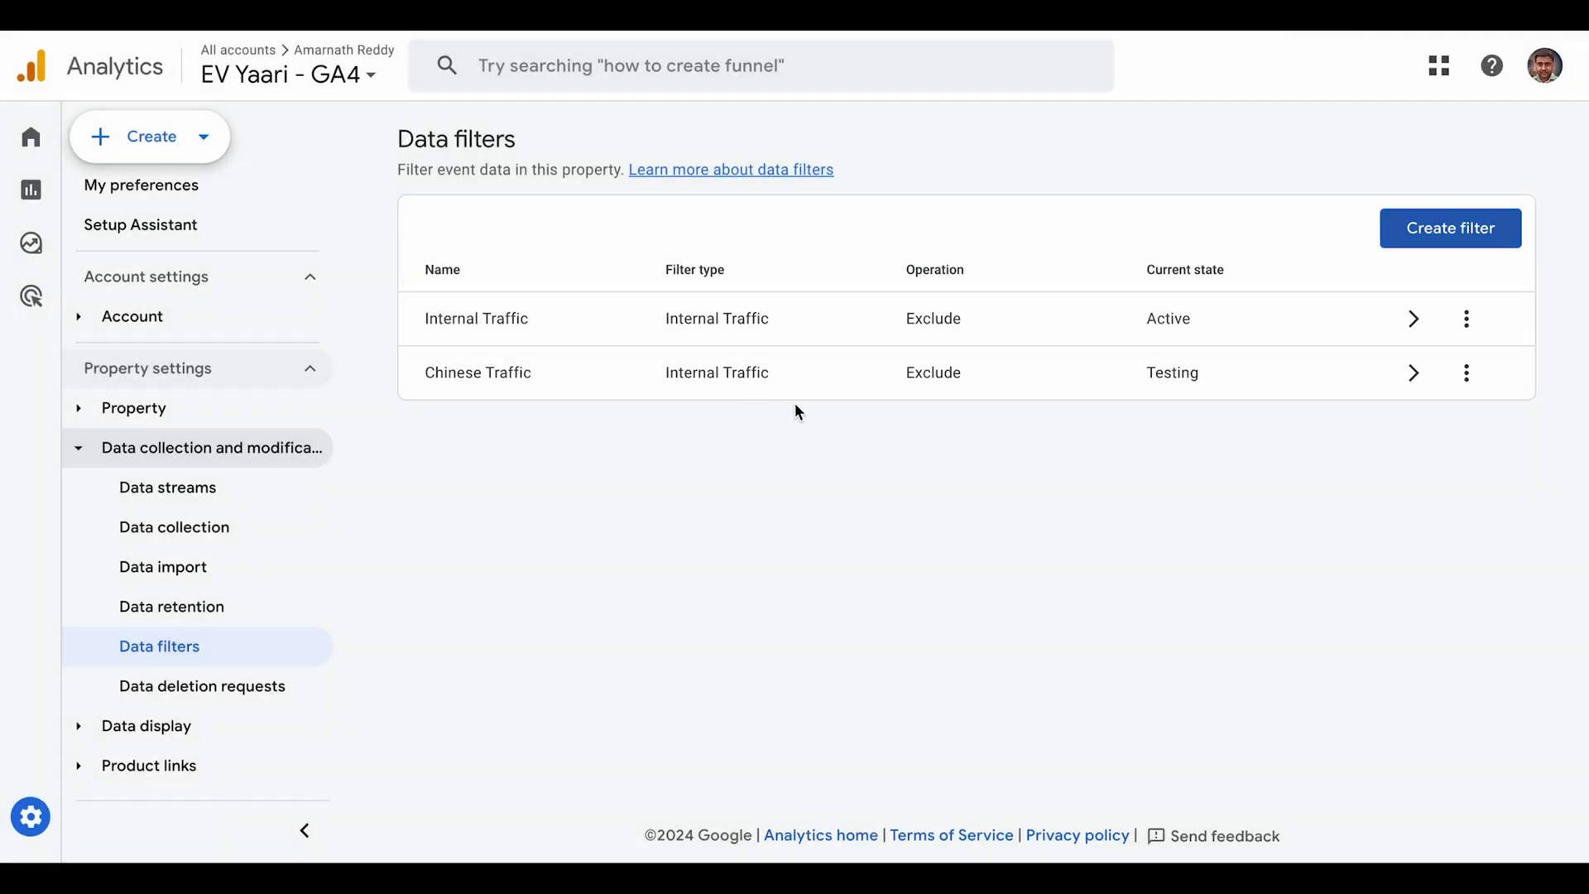